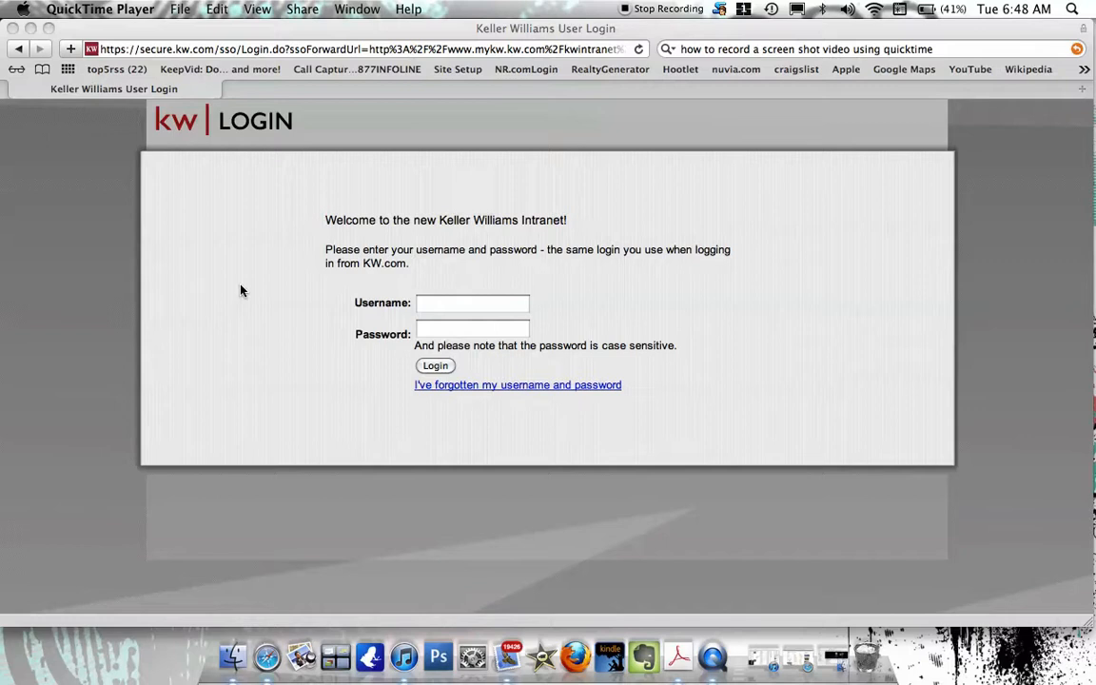
Log in to the mykw intranet with the agent's username and password.
{"action": "left_click", "coordinate": [482, 304]}
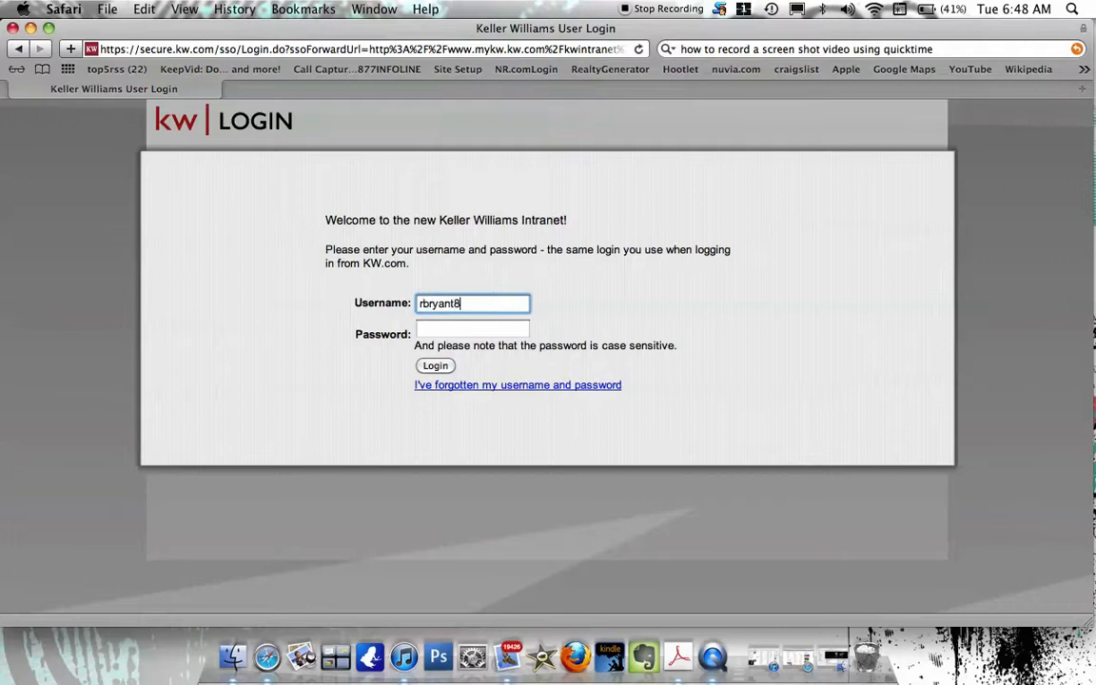
{"action": "key", "text": "Tab"}
{"action": "type", "text": "*****"}
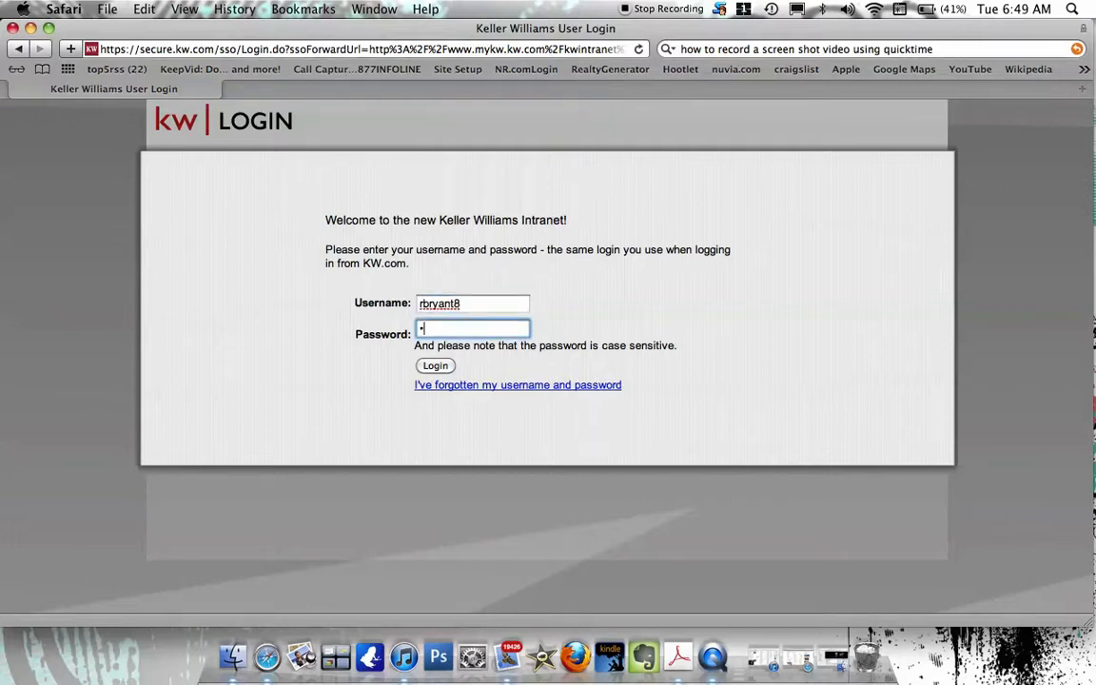
{"action": "type", "text": "****"}
{"action": "key", "text": "Return"}
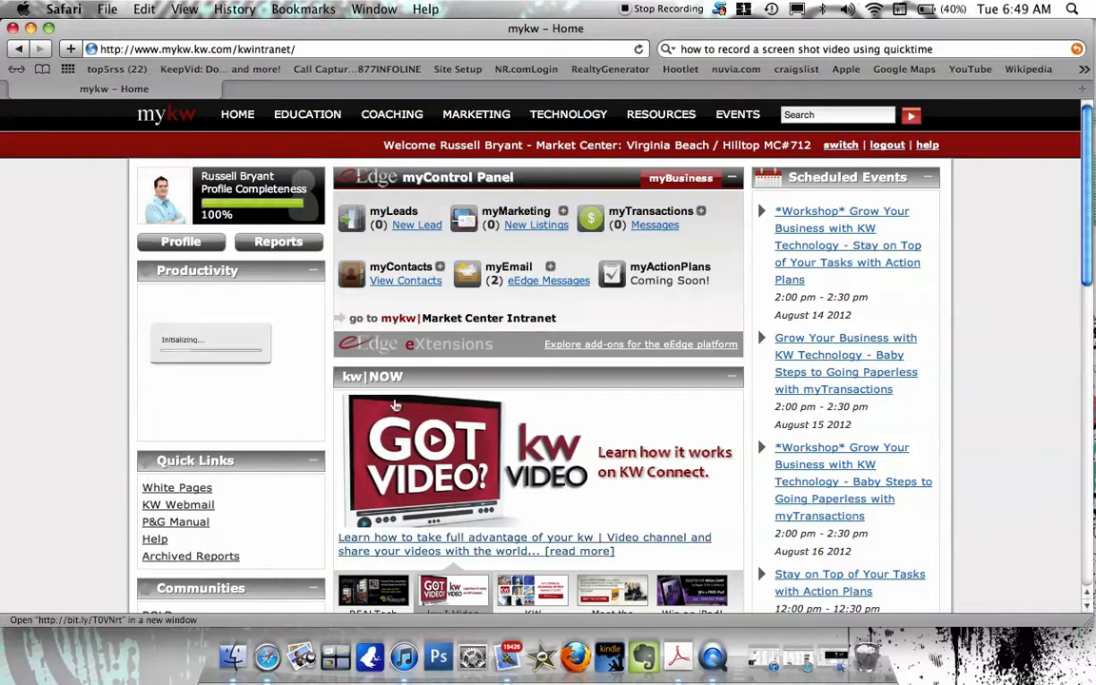
Scroll down through the mykw home page news and videos, then back to the top.
{"action": "scroll", "coordinate": [496, 524], "scroll_direction": "down", "scroll_amount": 3}
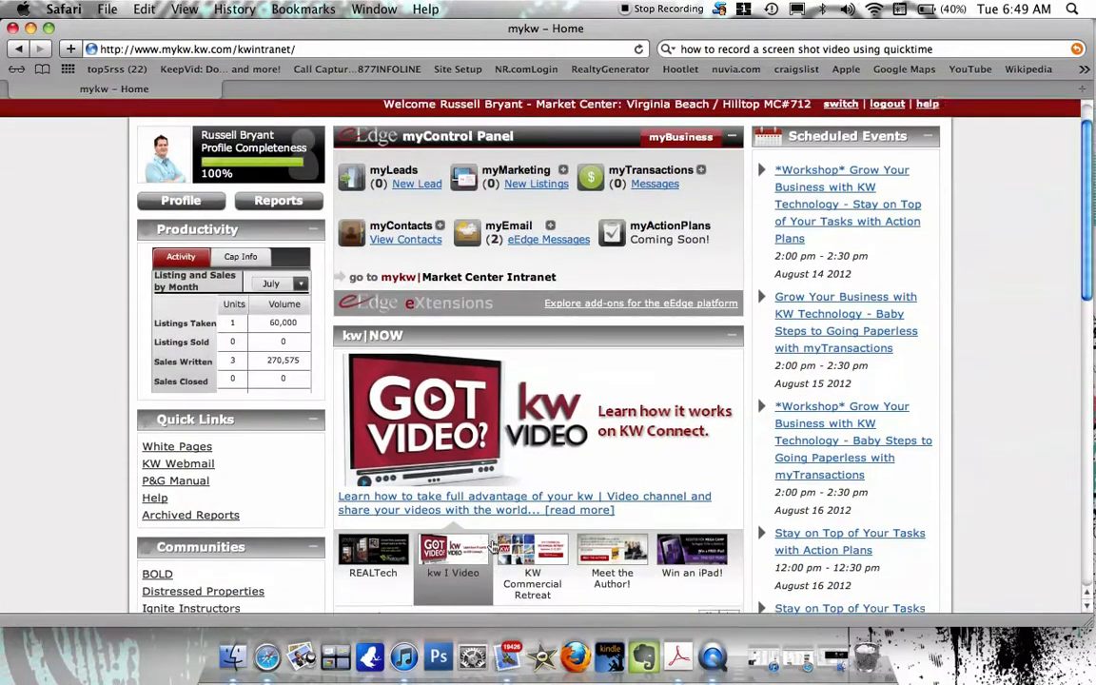
{"action": "scroll", "coordinate": [493, 547], "scroll_direction": "down", "scroll_amount": 1}
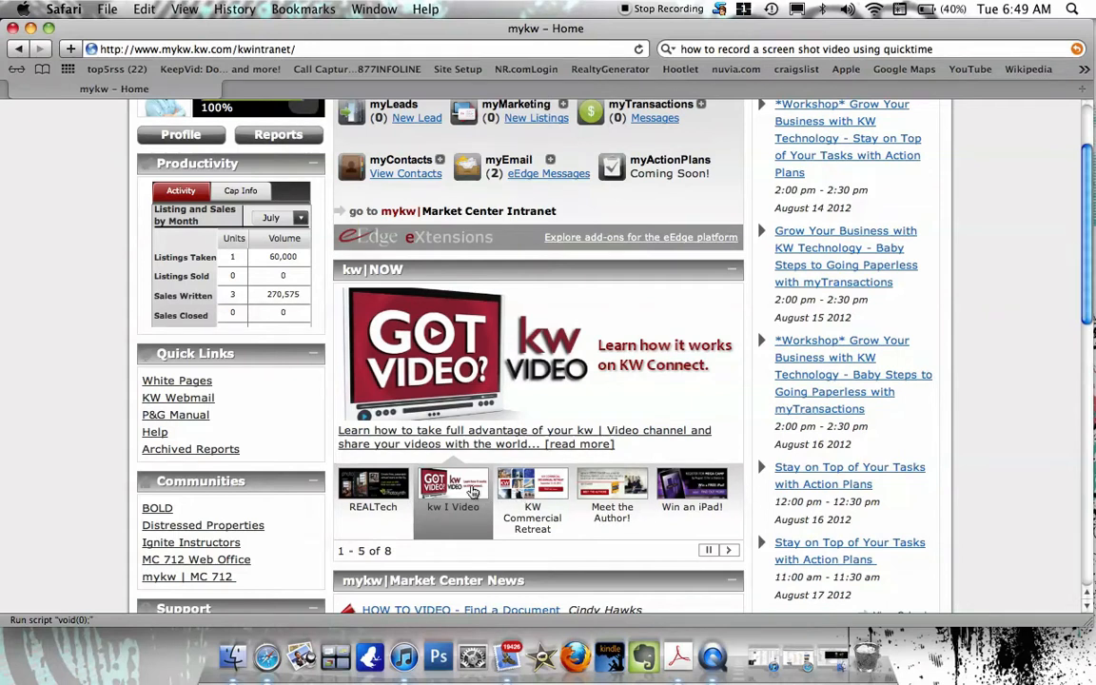
{"action": "scroll", "coordinate": [473, 490], "scroll_direction": "down", "scroll_amount": 3}
{"action": "scroll", "coordinate": [473, 490], "scroll_direction": "down", "scroll_amount": 7}
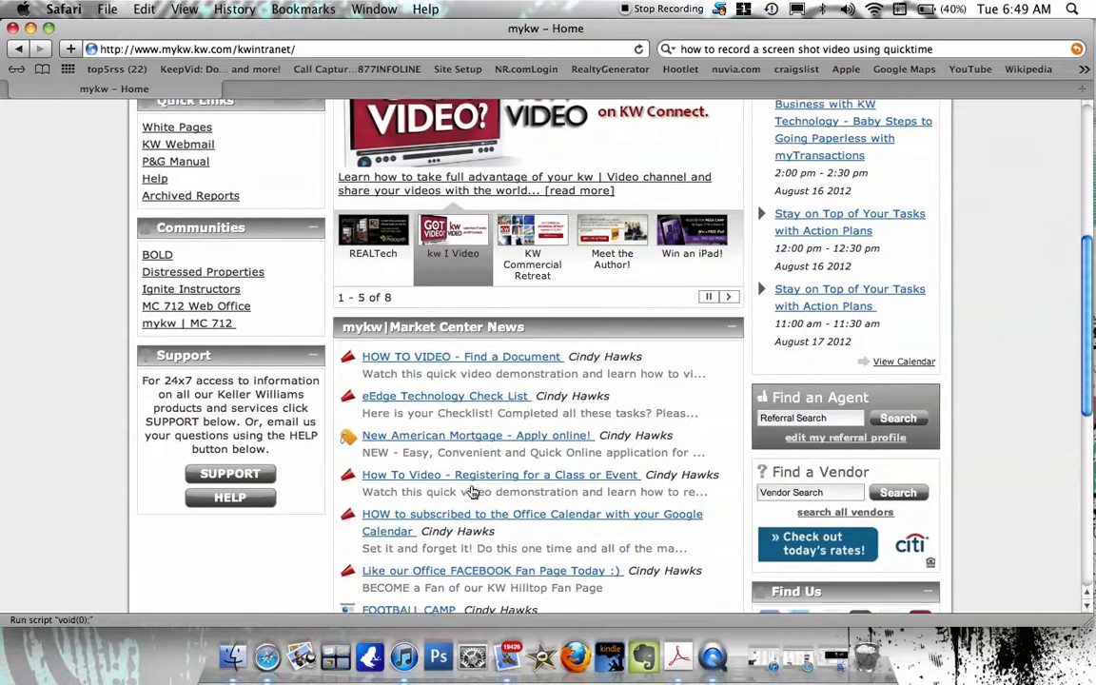
{"action": "scroll", "coordinate": [473, 490], "scroll_direction": "down", "scroll_amount": 1}
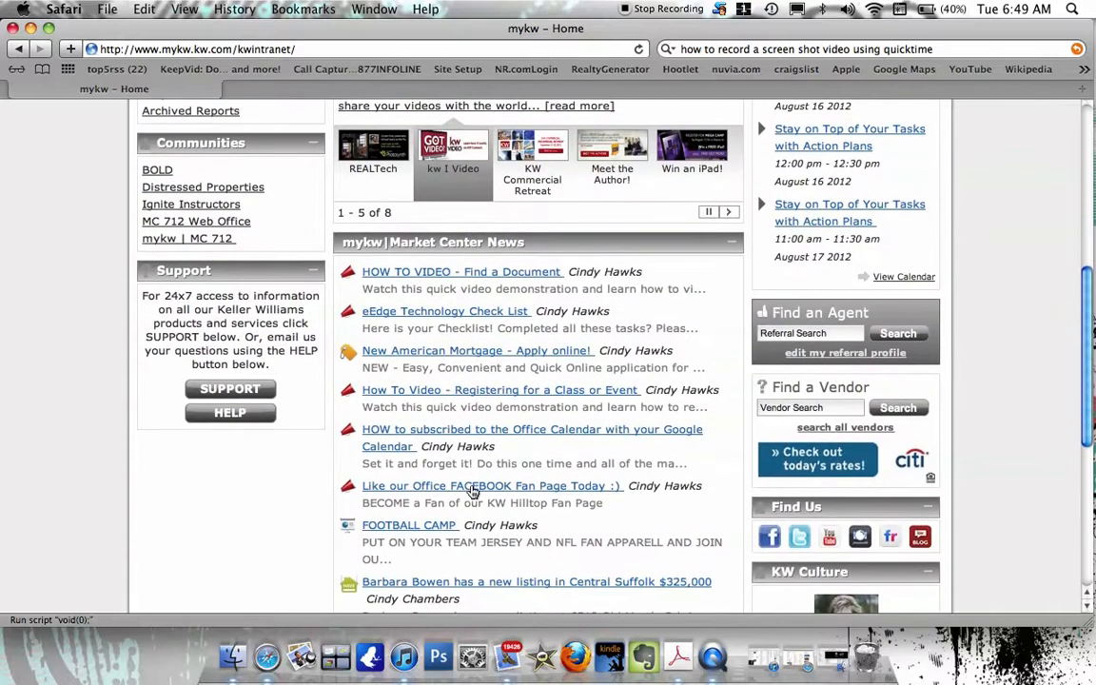
{"action": "scroll", "coordinate": [473, 490], "scroll_direction": "up", "scroll_amount": 12}
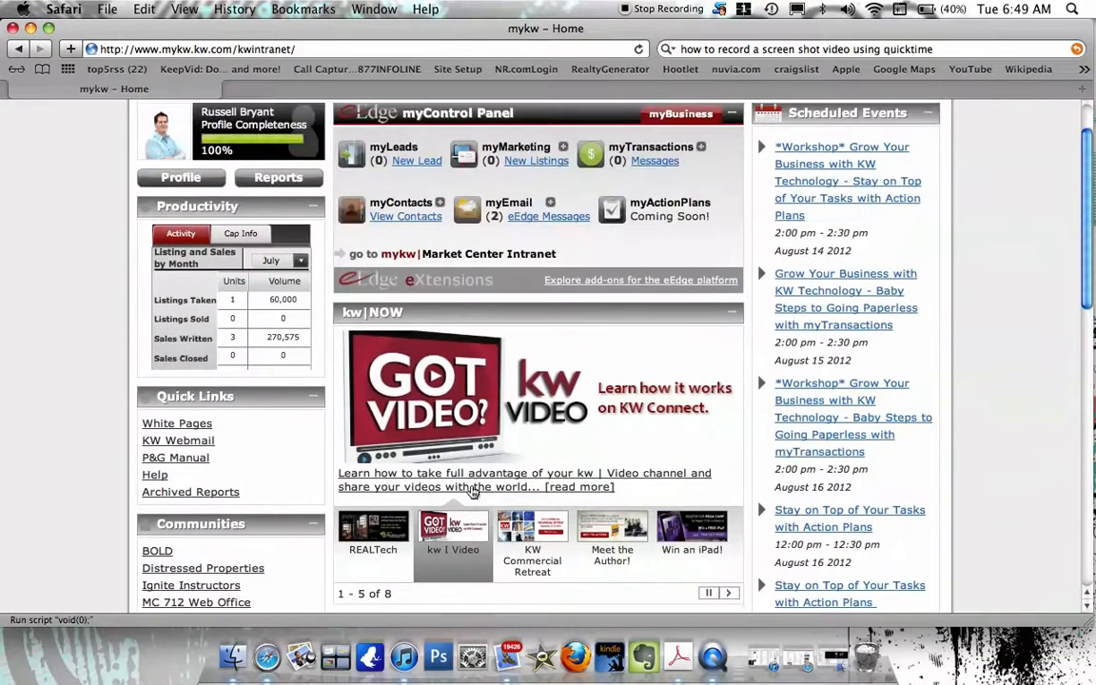
{"action": "scroll", "coordinate": [472, 490], "scroll_direction": "up", "scroll_amount": 2}
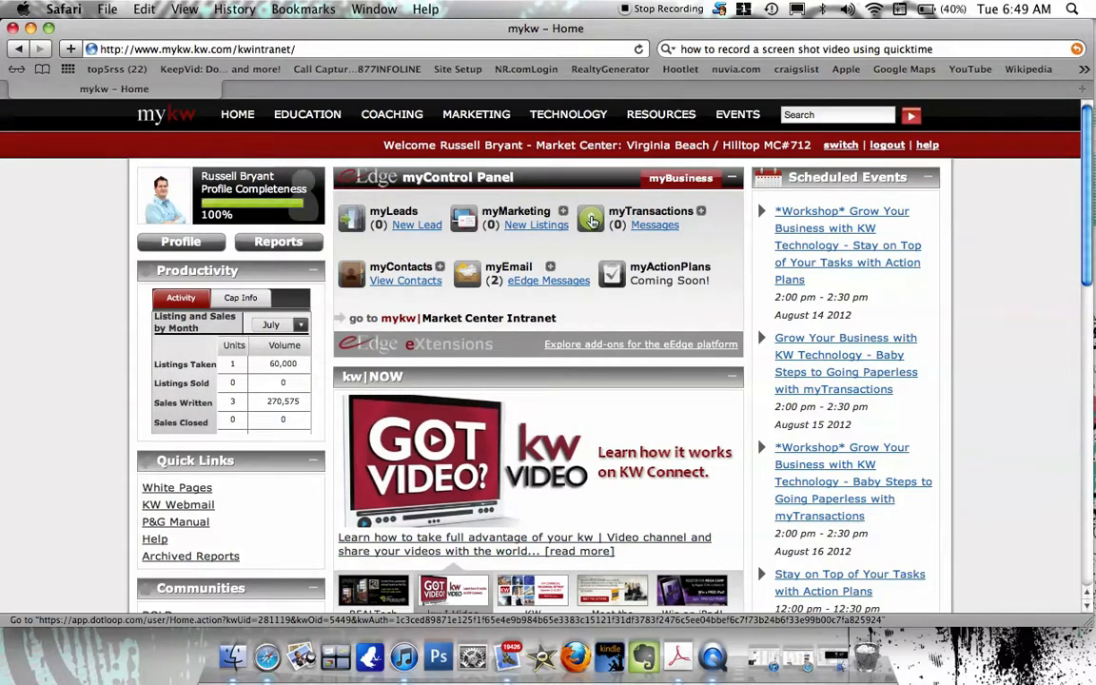
Open myTransactions from the myControl Panel and close the Your Agent Dashboard overview.
{"action": "left_click", "coordinate": [591, 221]}
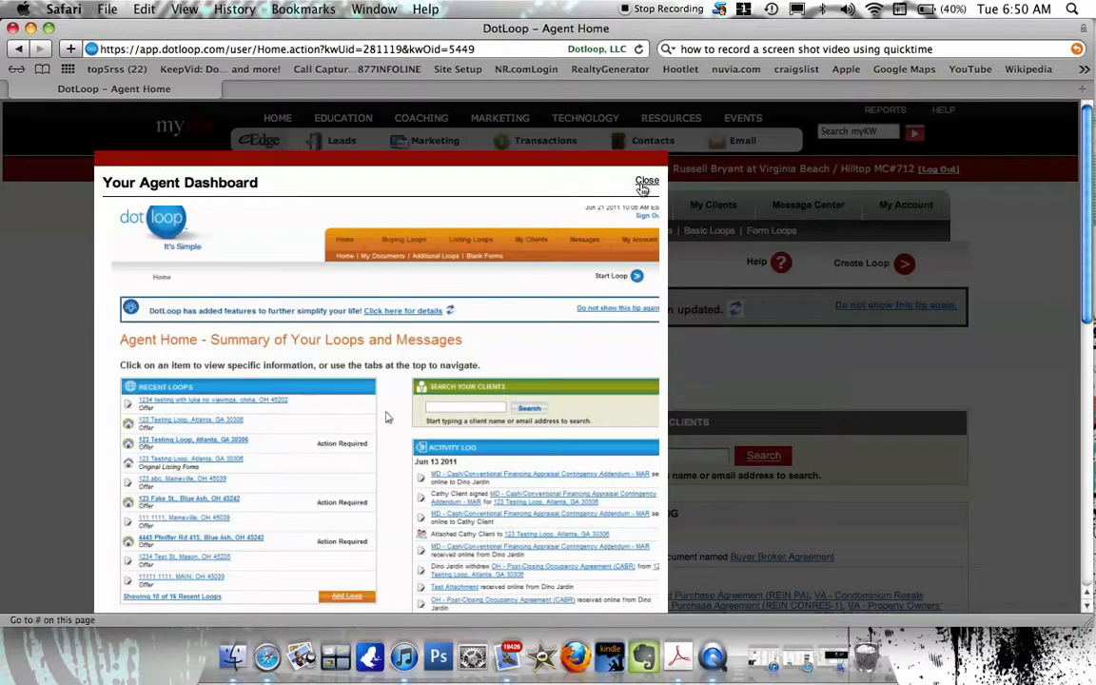
{"action": "left_click", "coordinate": [646, 182]}
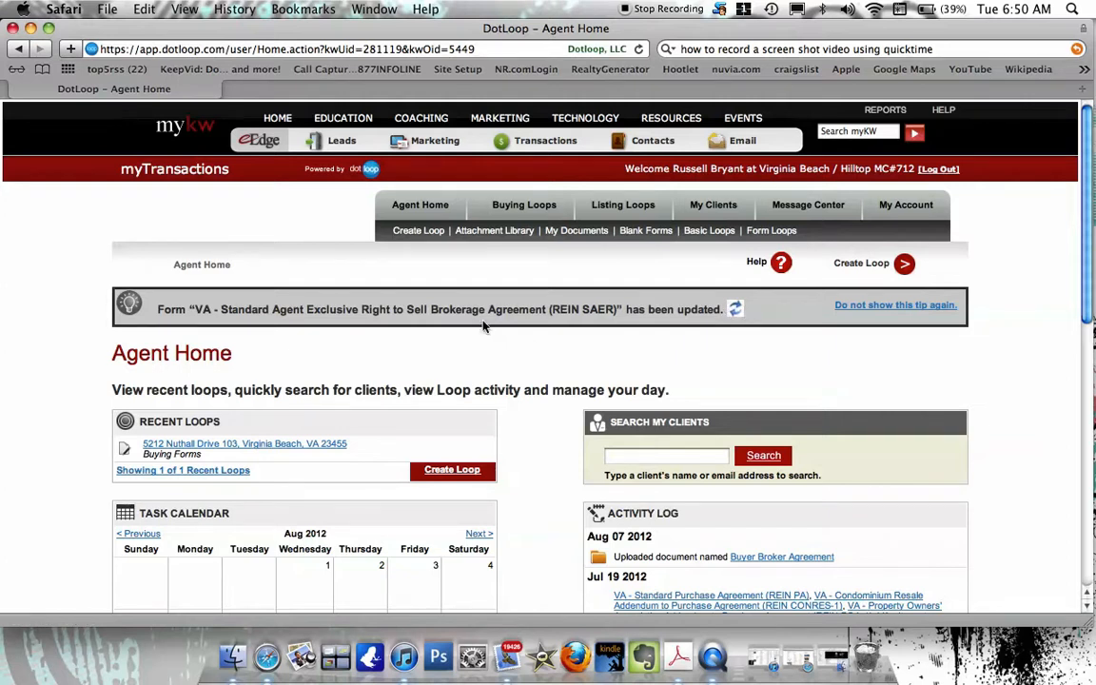
Permanently dismiss each REIN form-update tip, from REIN SAER through the contingency removal addendum.
{"action": "left_click", "coordinate": [904, 305]}
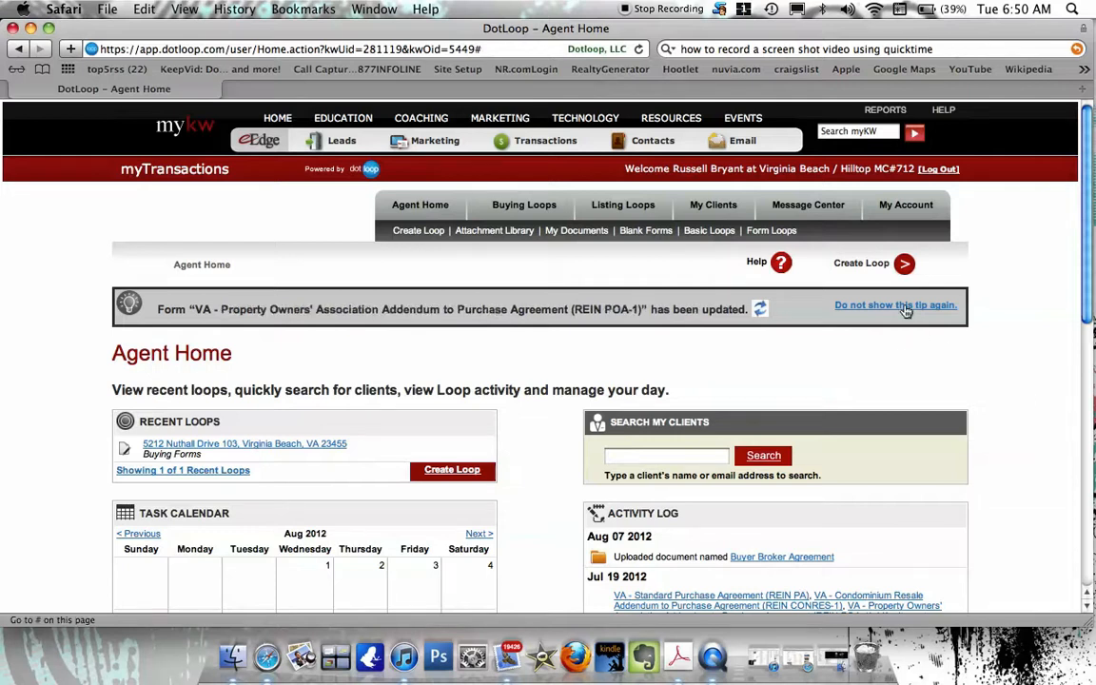
{"action": "left_click", "coordinate": [904, 306]}
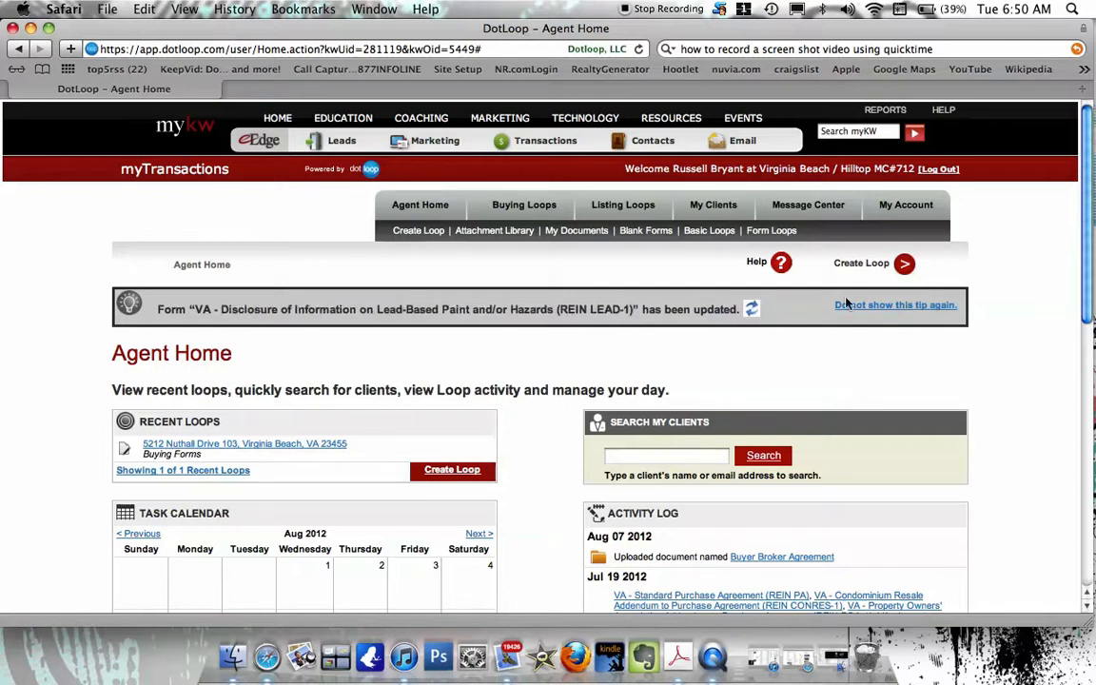
{"action": "left_click", "coordinate": [868, 306]}
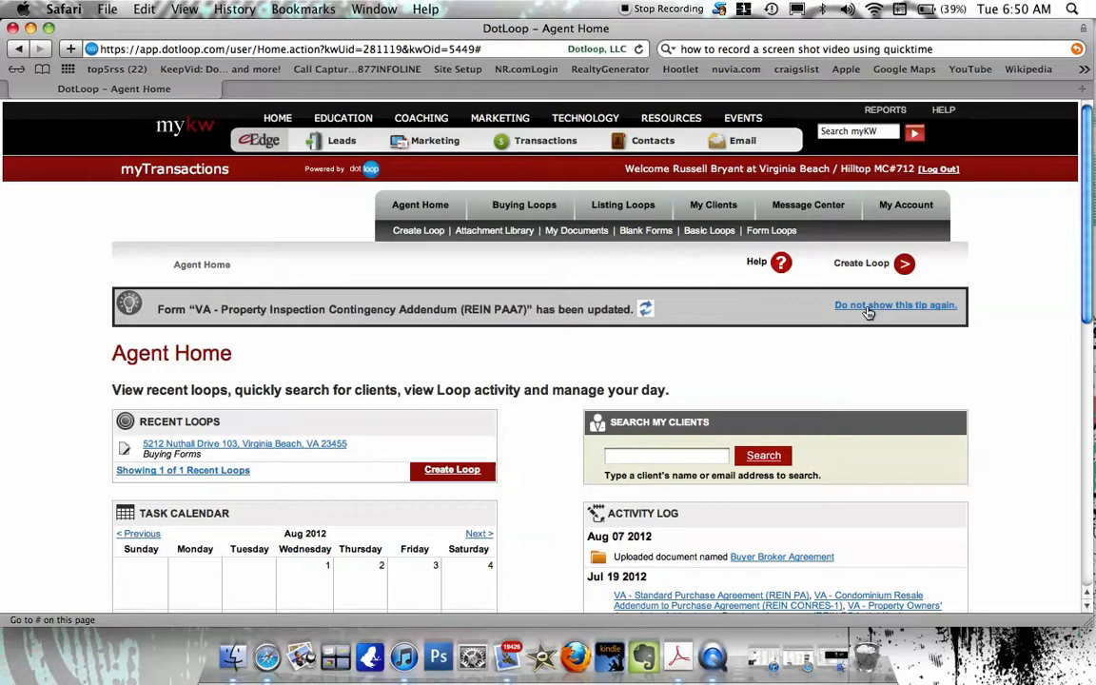
{"action": "left_click", "coordinate": [868, 306]}
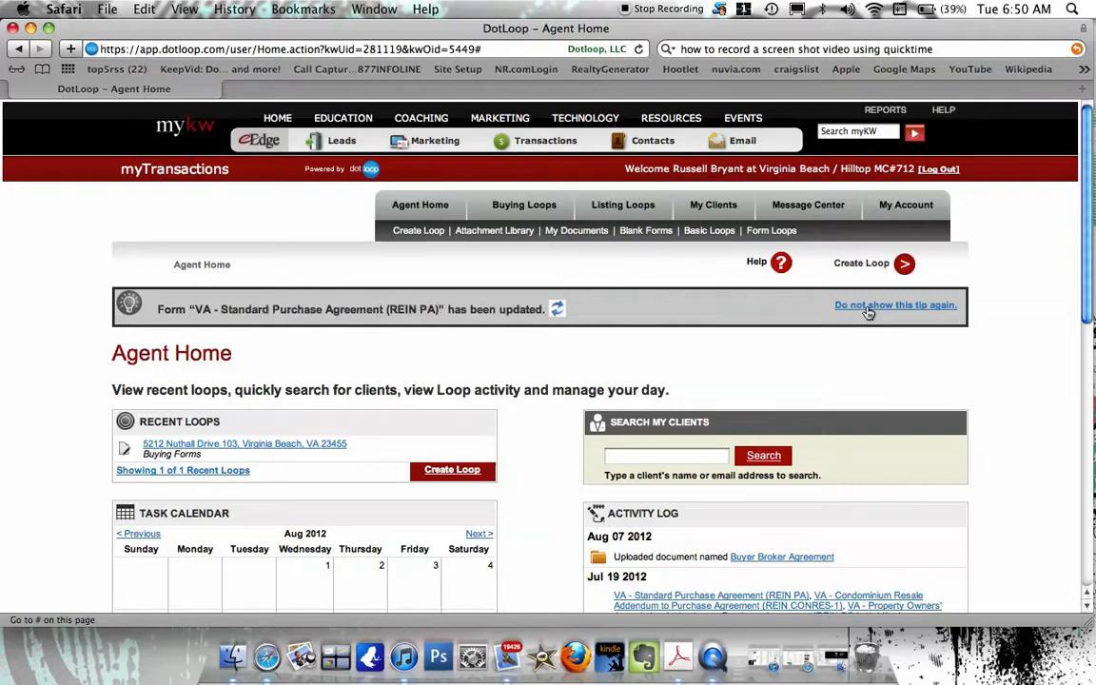
{"action": "left_click", "coordinate": [868, 307]}
{"action": "left_click", "coordinate": [868, 307]}
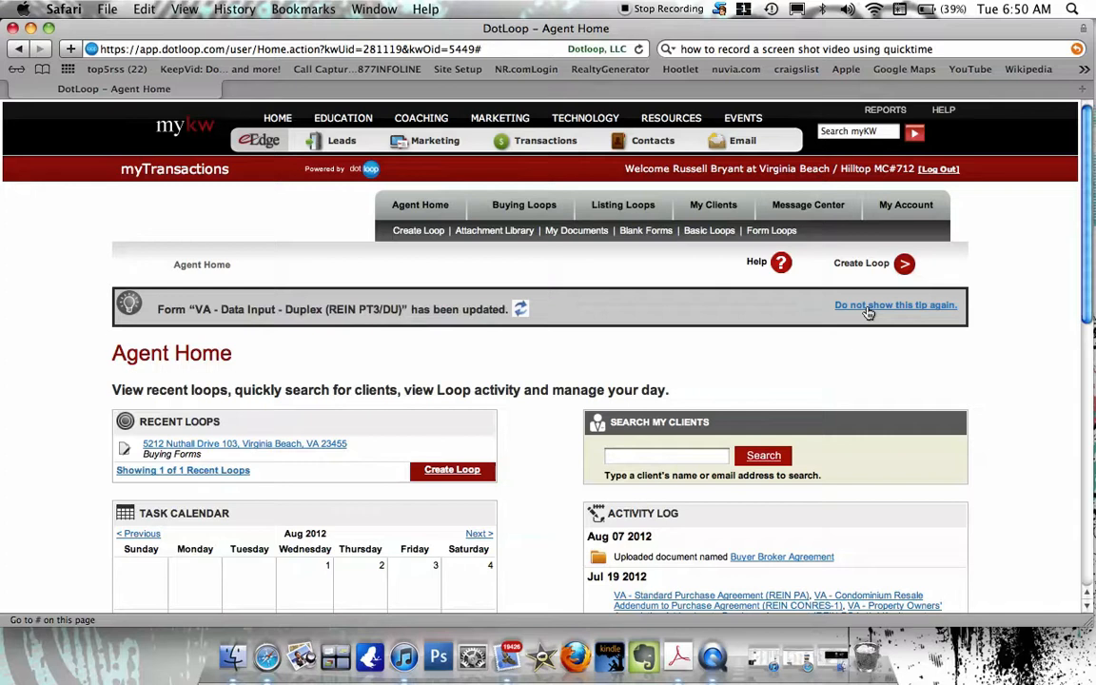
{"action": "left_click", "coordinate": [868, 308]}
{"action": "left_click", "coordinate": [868, 306]}
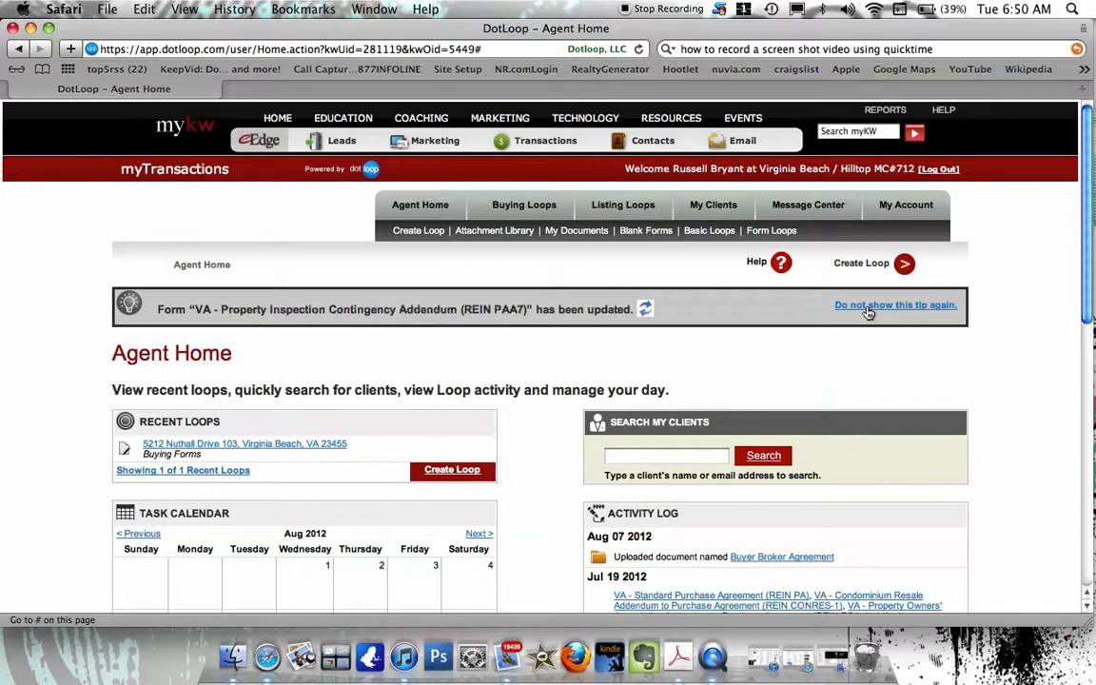
{"action": "left_click", "coordinate": [868, 306]}
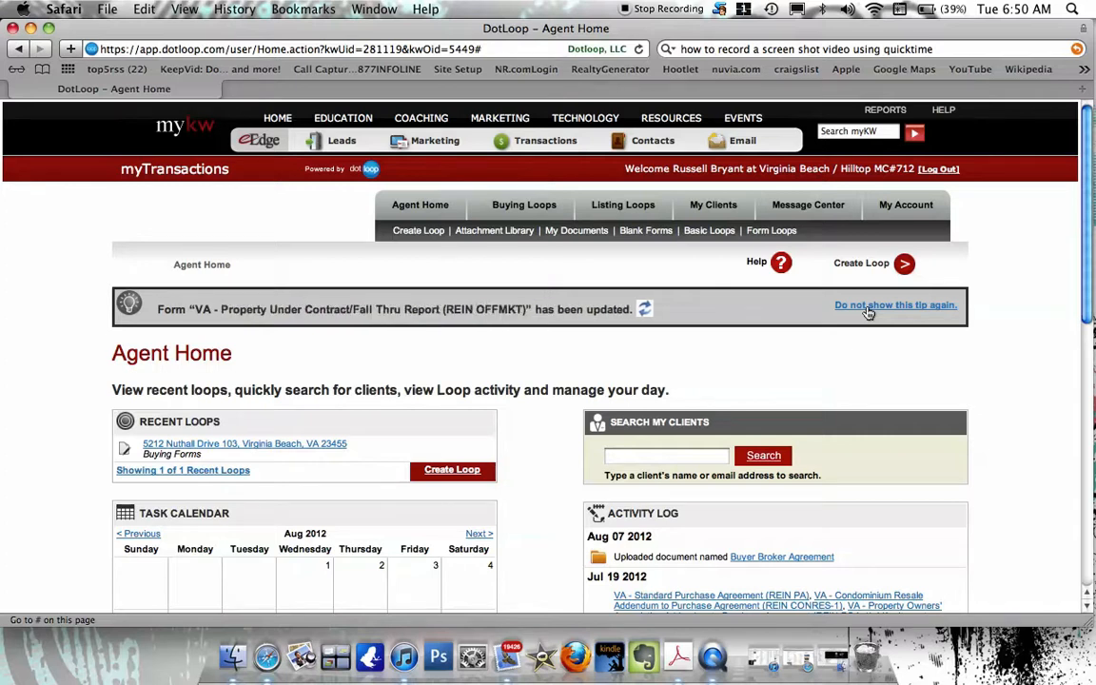
{"action": "left_click", "coordinate": [868, 307]}
{"action": "left_click", "coordinate": [868, 308]}
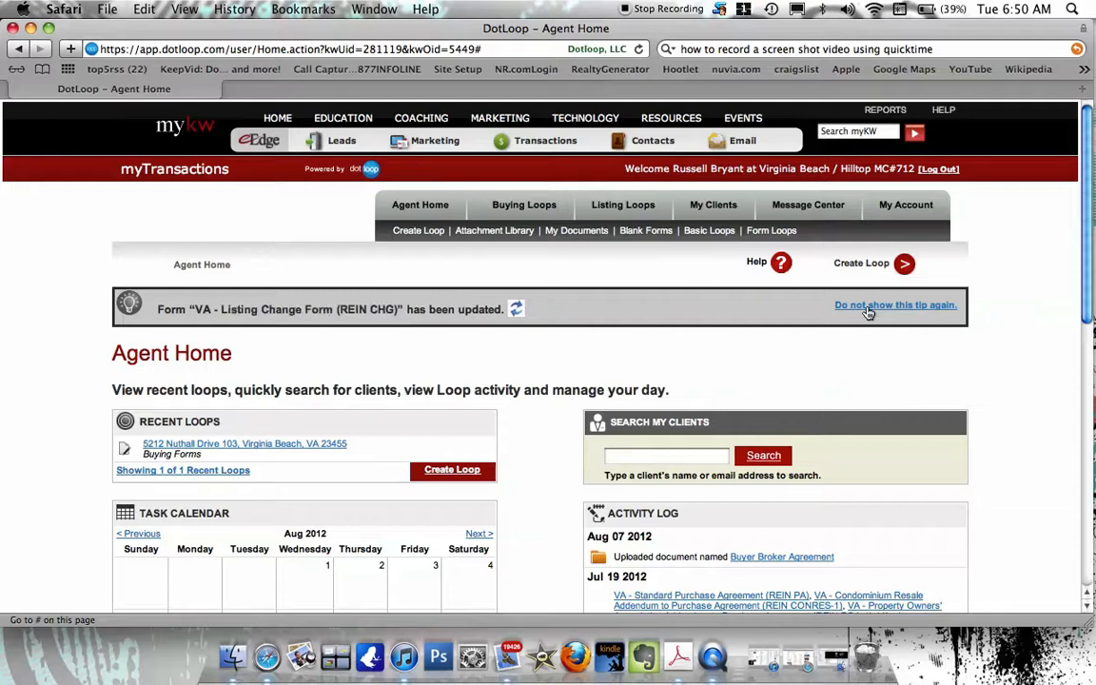
{"action": "left_click", "coordinate": [868, 306]}
{"action": "left_click", "coordinate": [868, 307]}
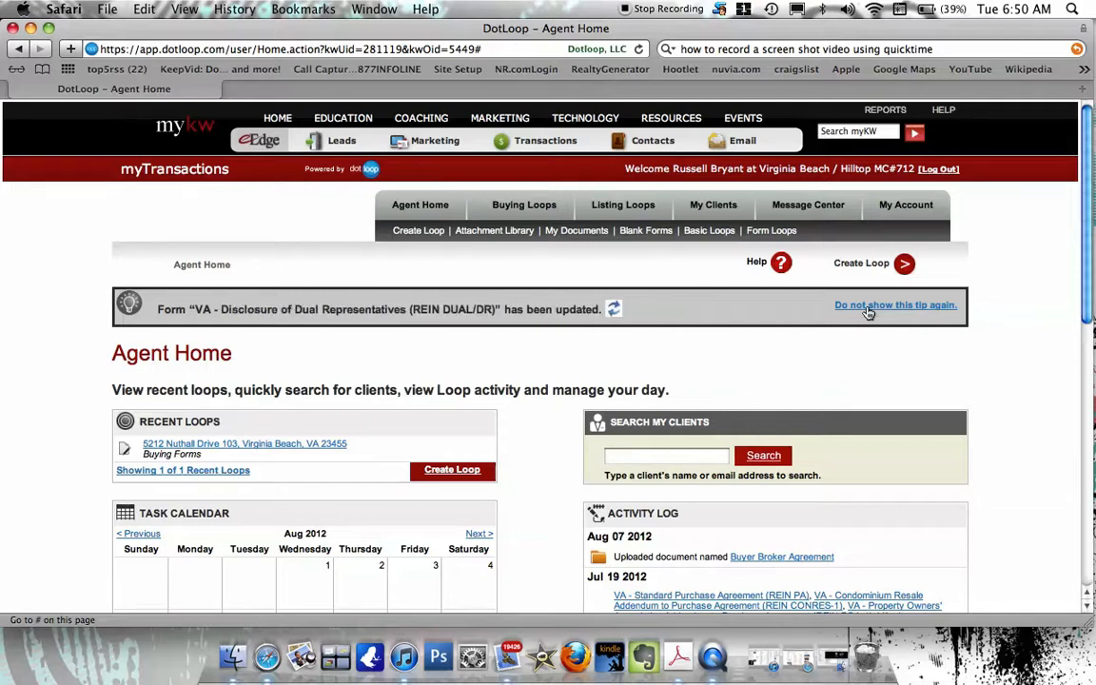
{"action": "left_click", "coordinate": [867, 307]}
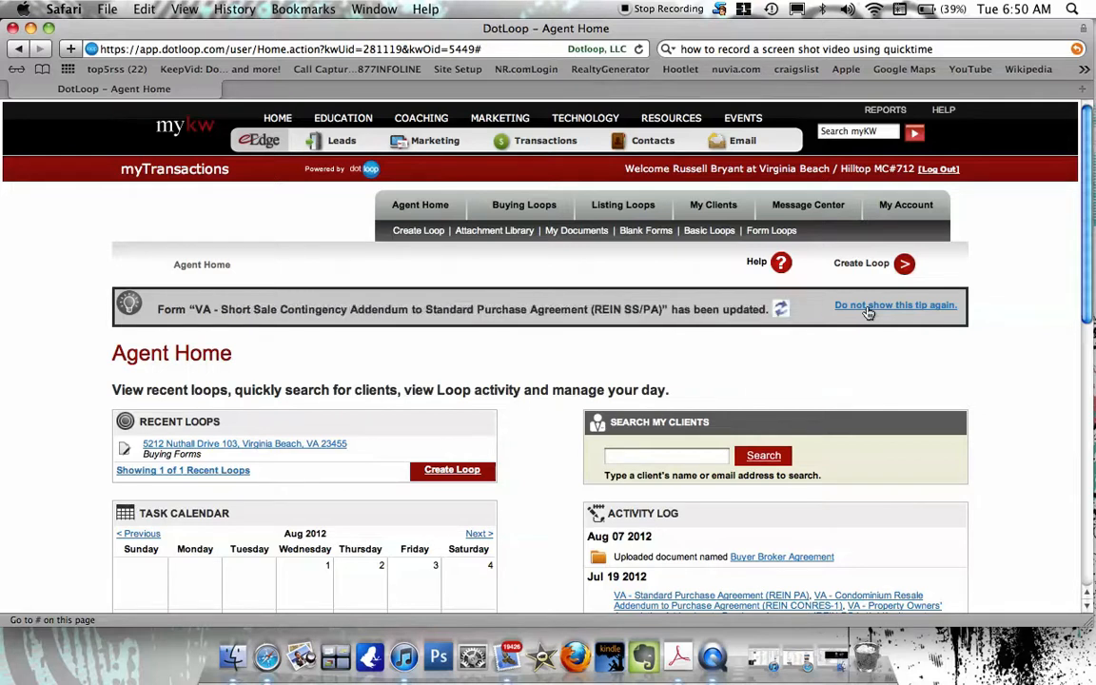
{"action": "left_click", "coordinate": [868, 307]}
{"action": "left_click", "coordinate": [868, 306]}
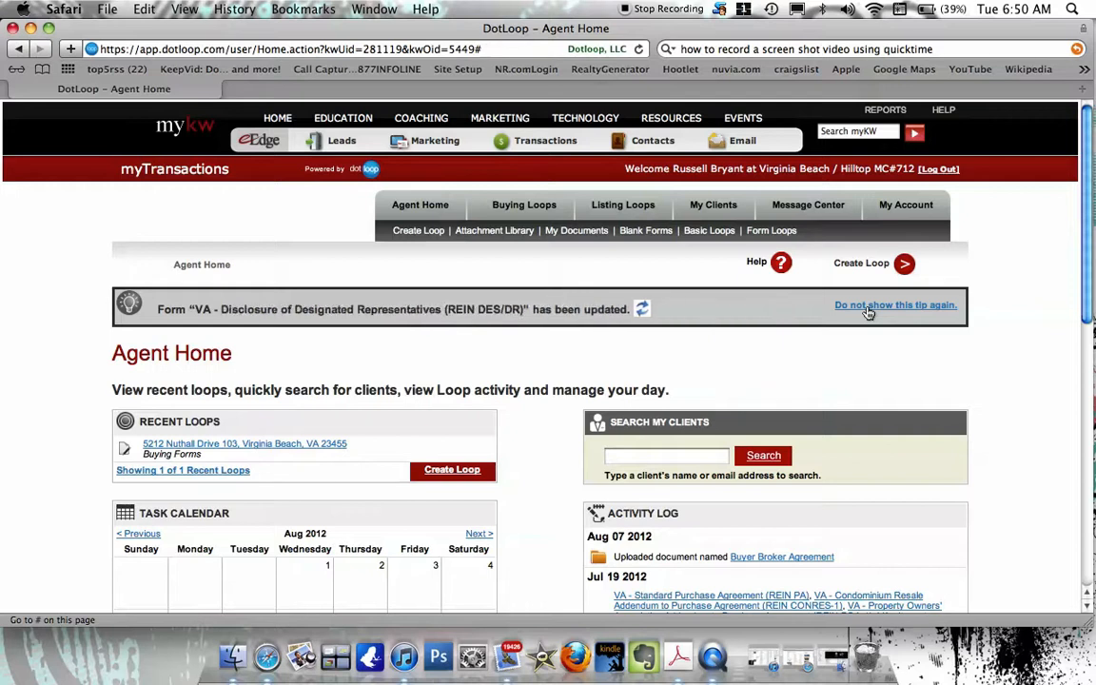
{"action": "left_click", "coordinate": [868, 306]}
{"action": "left_click", "coordinate": [867, 306]}
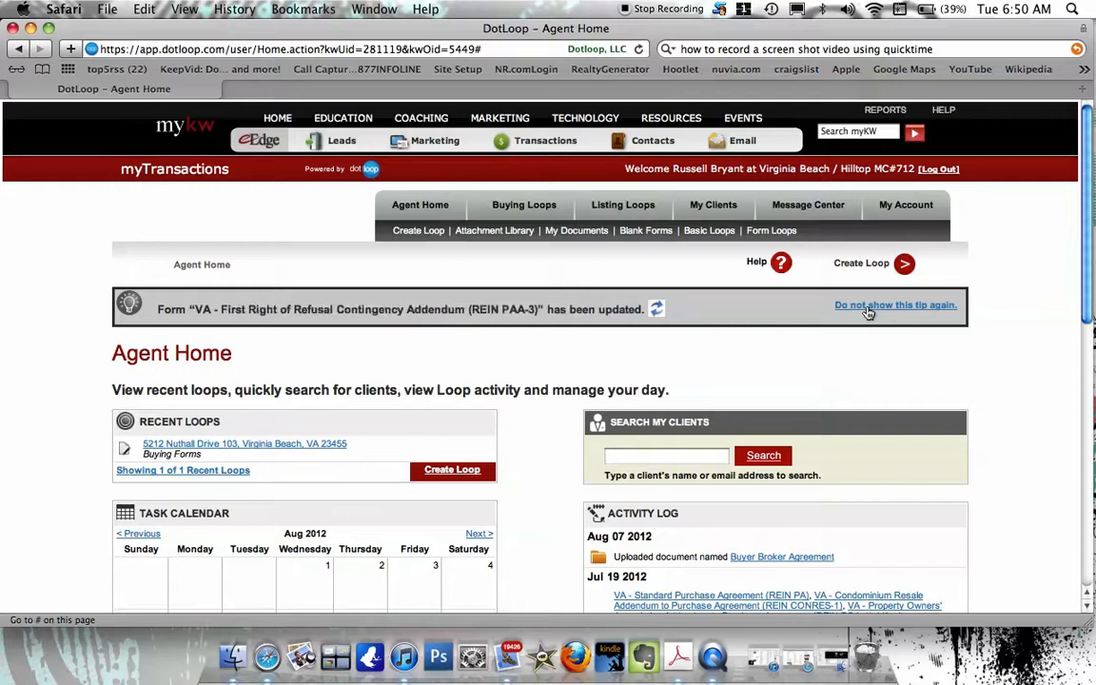
{"action": "left_click", "coordinate": [868, 306]}
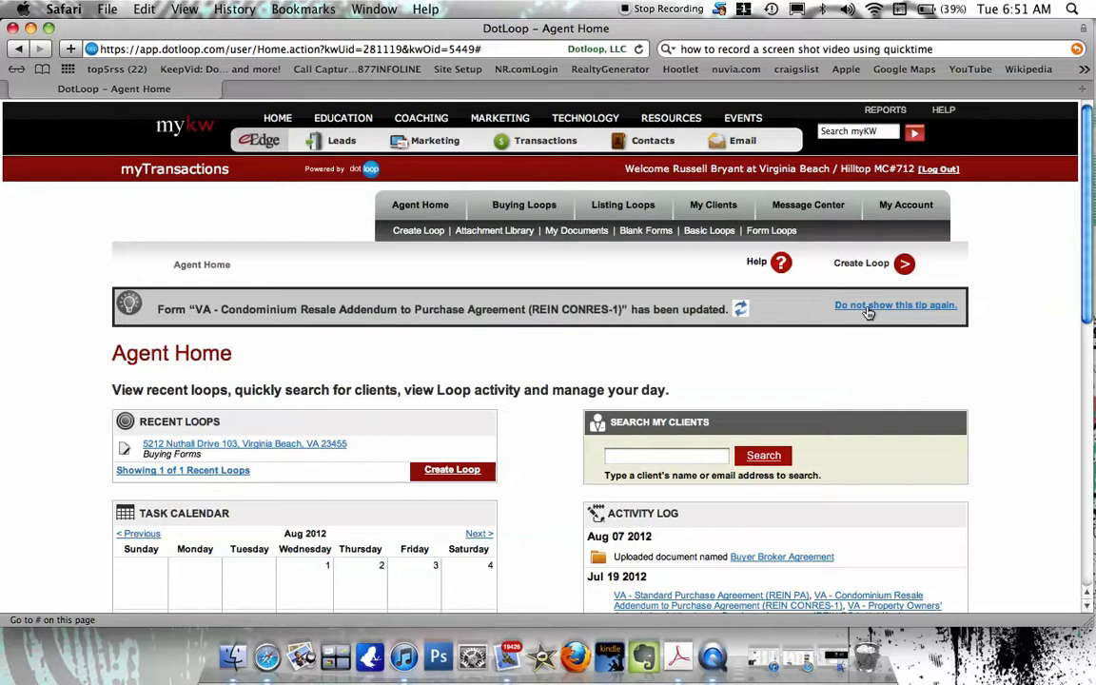
{"action": "left_click", "coordinate": [867, 306]}
{"action": "left_click", "coordinate": [868, 307]}
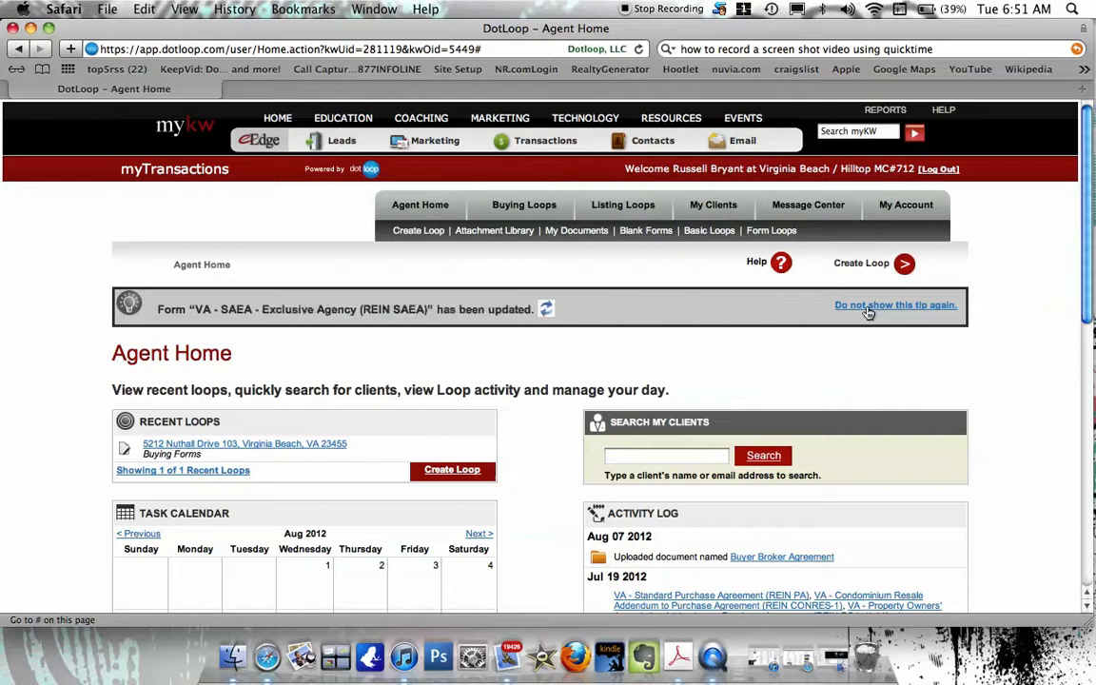
{"action": "left_click", "coordinate": [868, 309]}
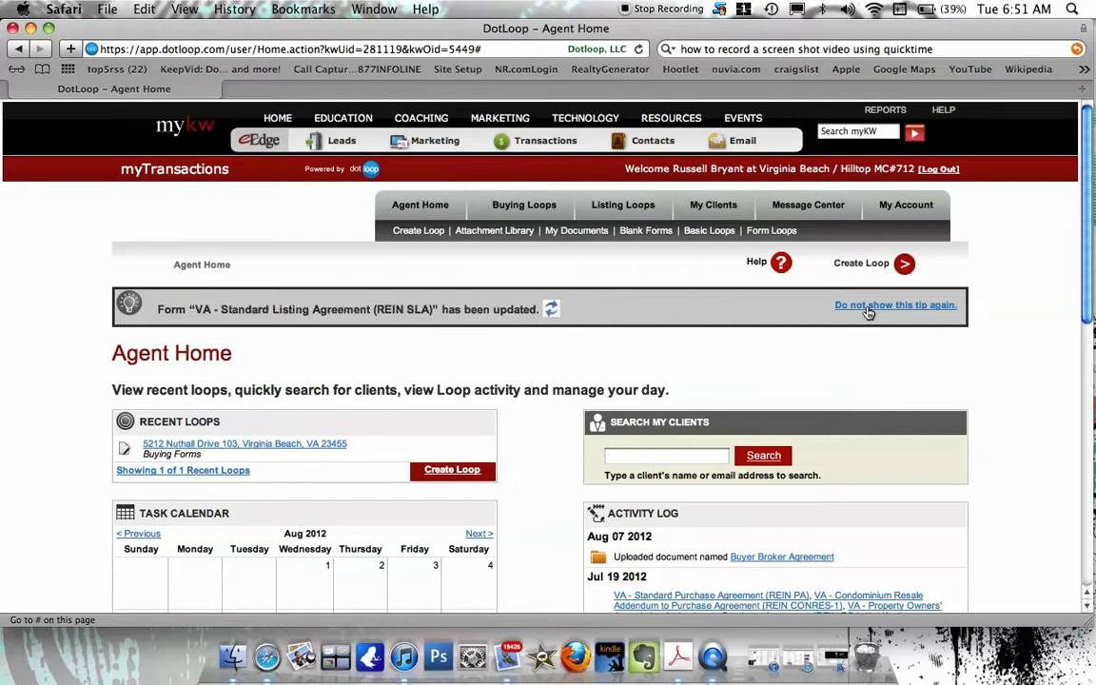
{"action": "left_click", "coordinate": [867, 308]}
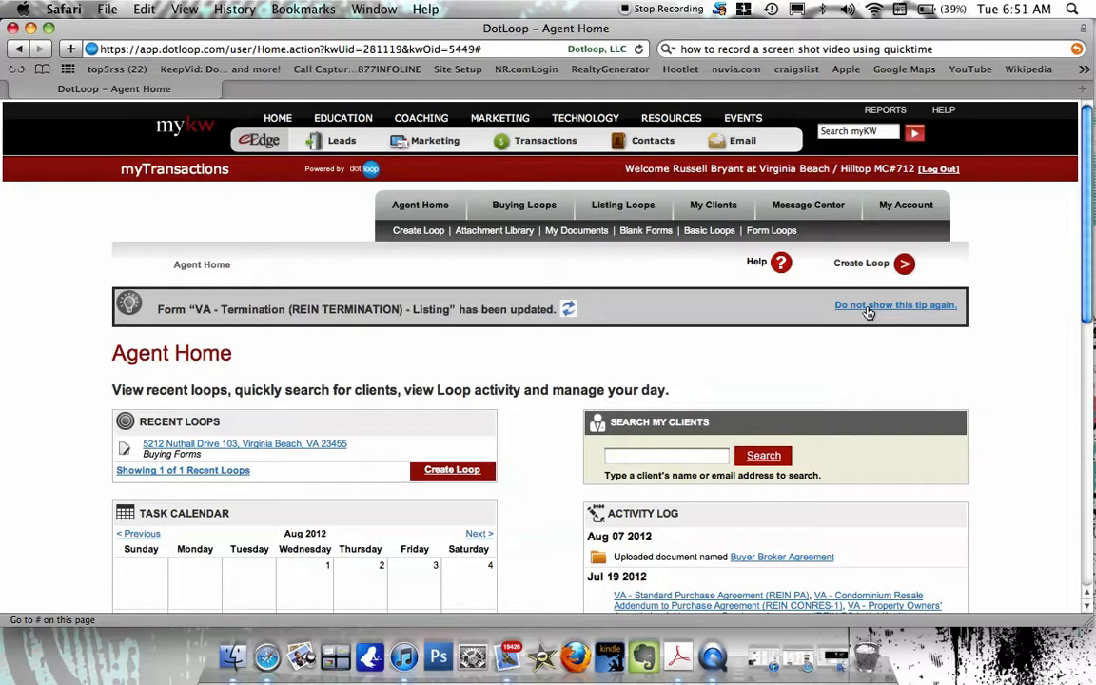
{"action": "left_click", "coordinate": [868, 306]}
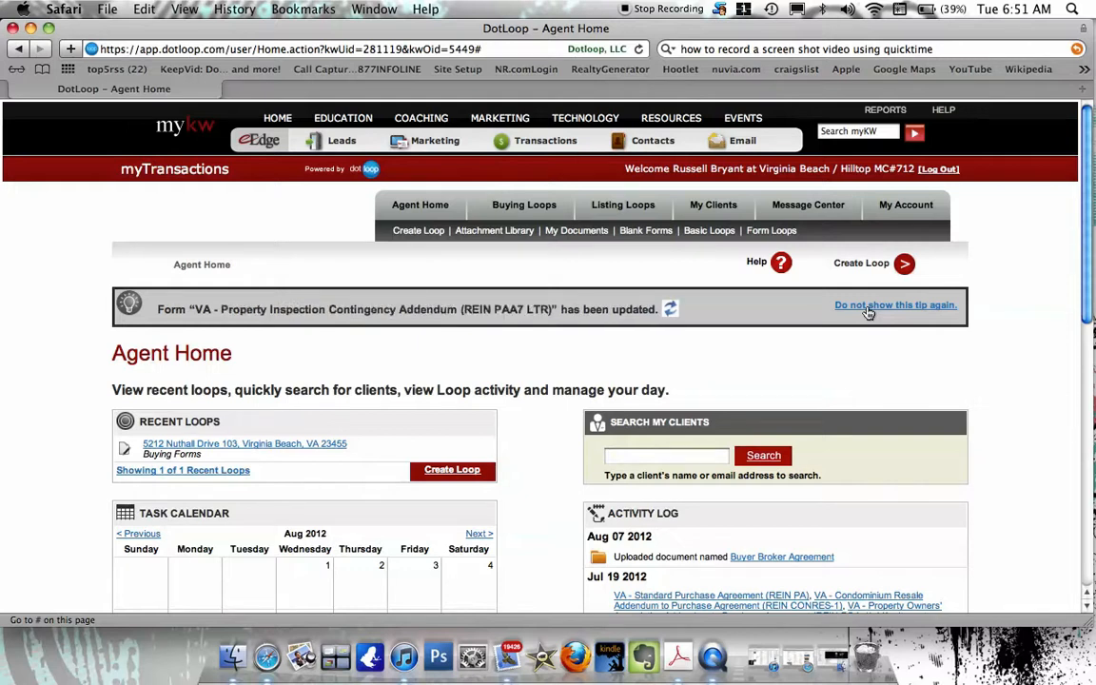
{"action": "left_click", "coordinate": [868, 309]}
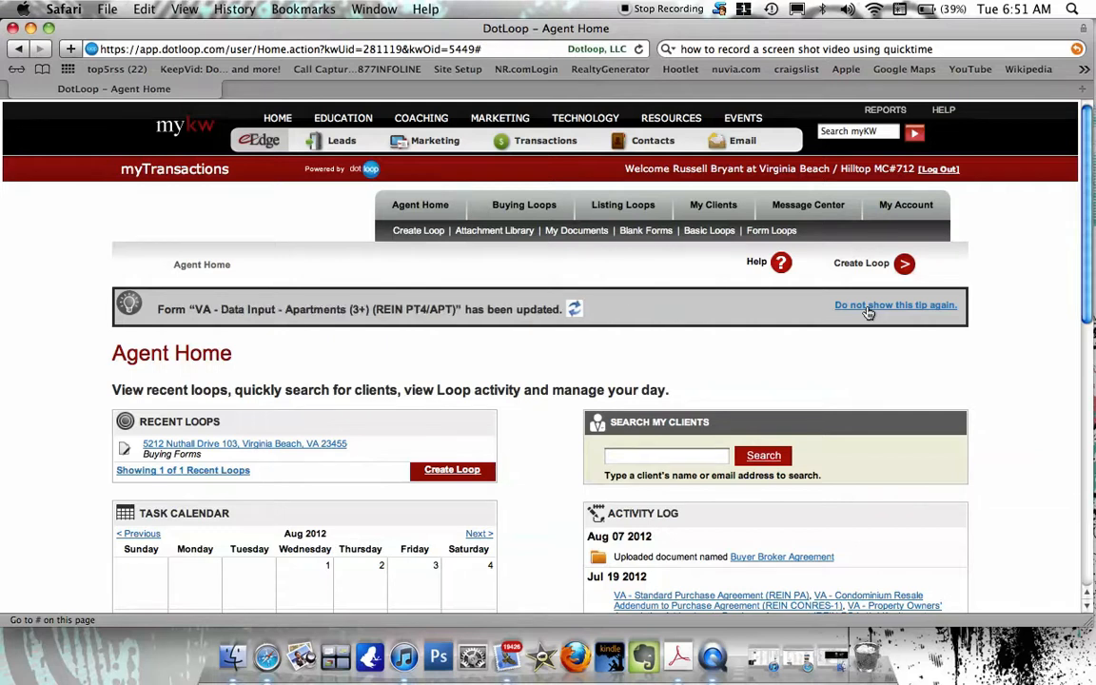
{"action": "left_click", "coordinate": [868, 307]}
{"action": "left_click", "coordinate": [868, 308]}
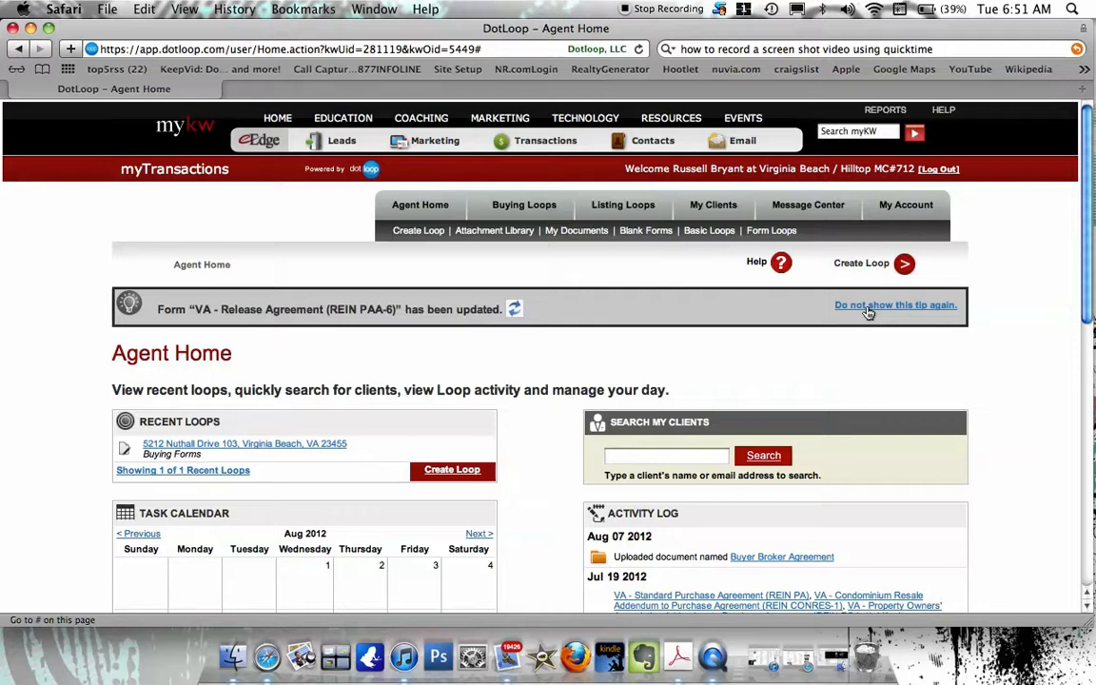
{"action": "left_click", "coordinate": [867, 307]}
{"action": "left_click", "coordinate": [868, 308]}
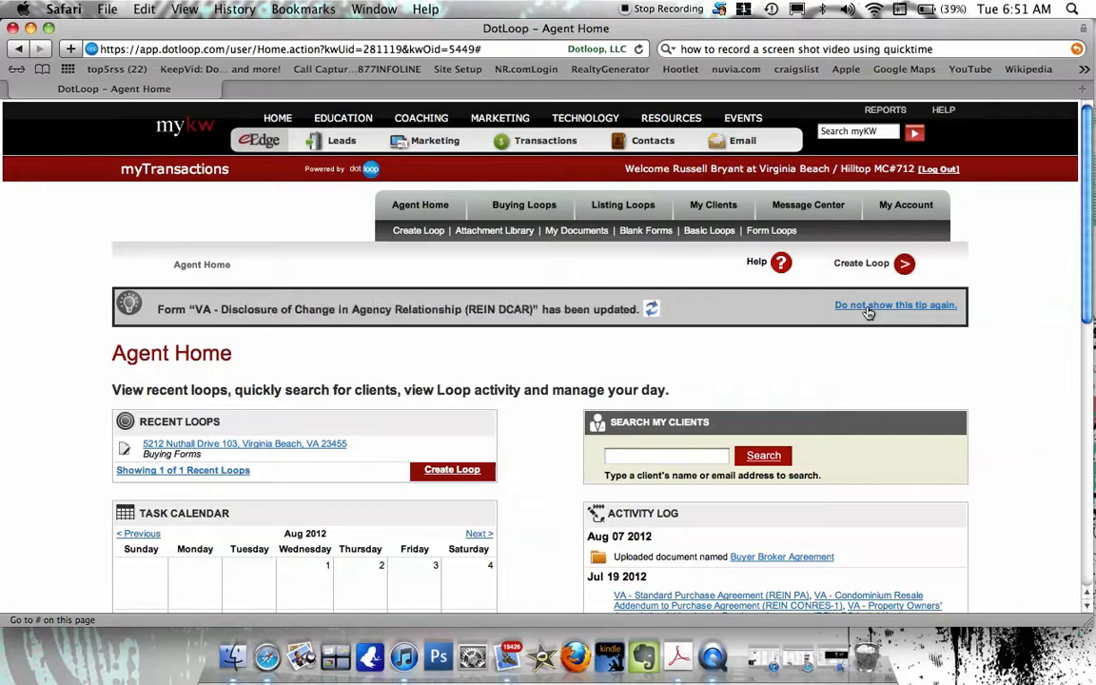
{"action": "left_click", "coordinate": [868, 308]}
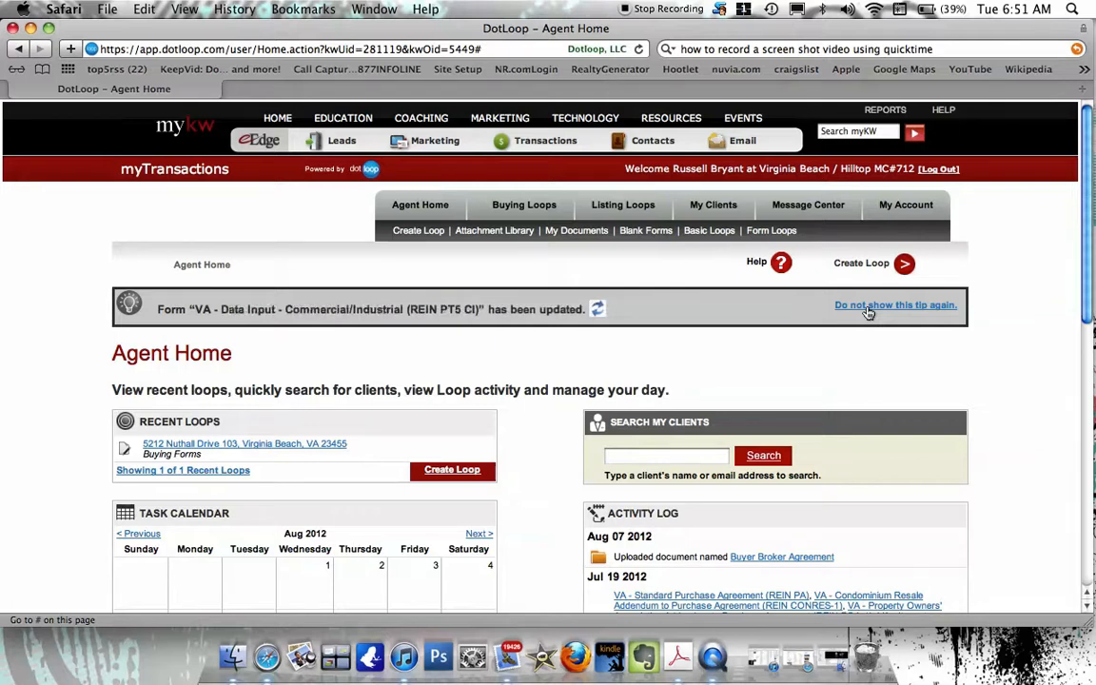
{"action": "left_click", "coordinate": [868, 307]}
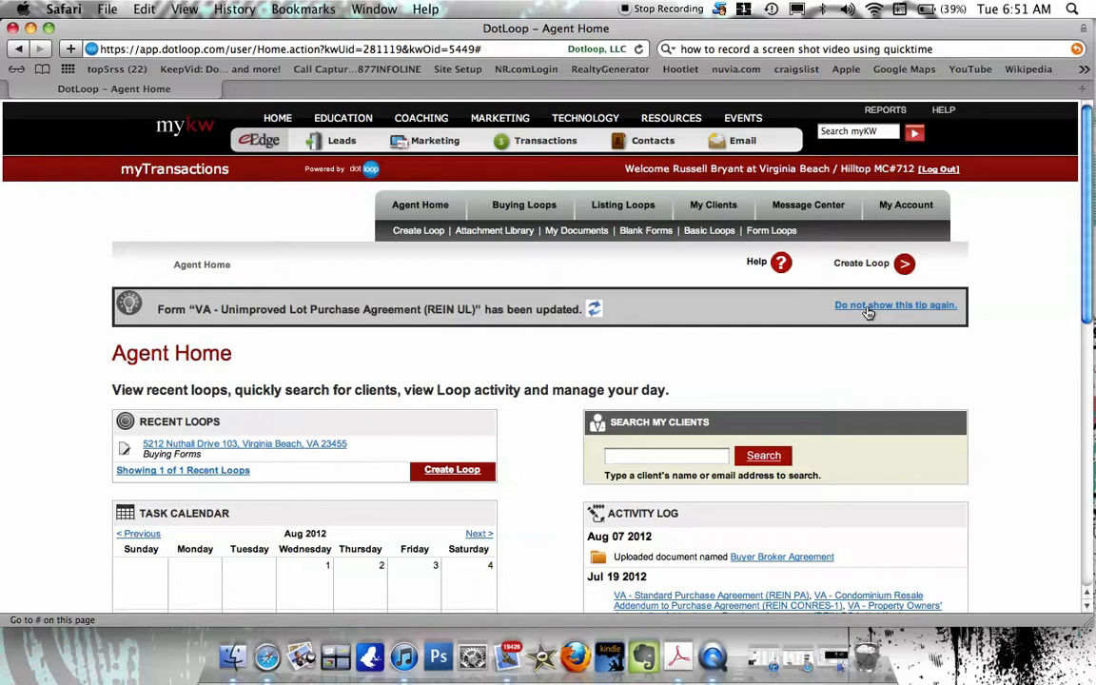
{"action": "left_click", "coordinate": [868, 308]}
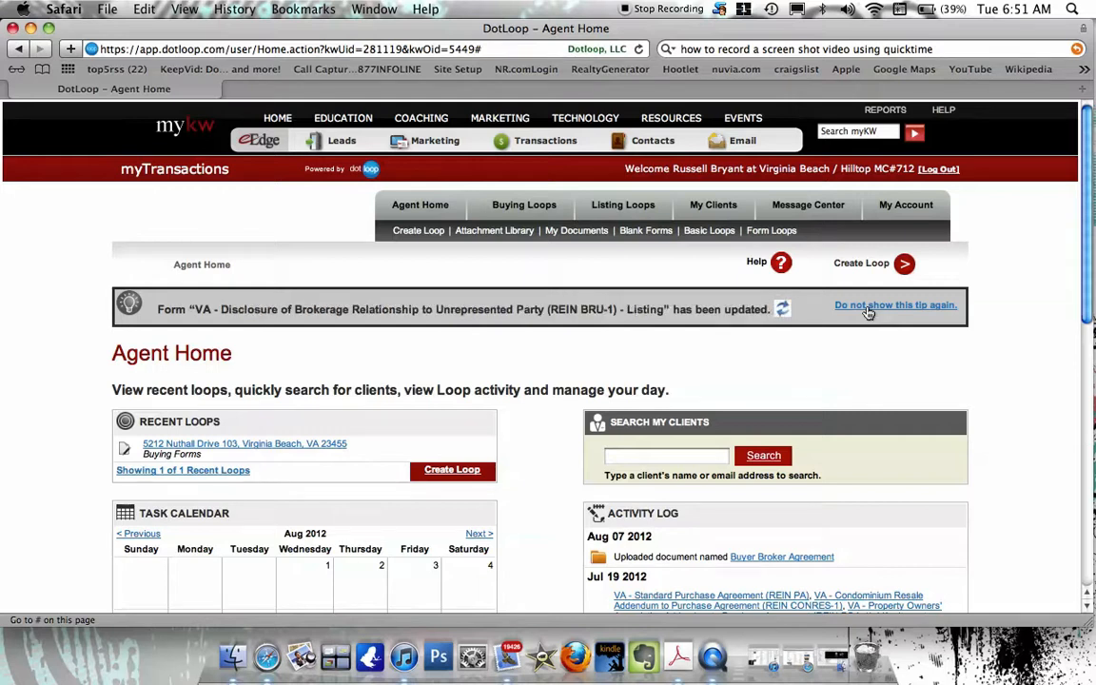
{"action": "left_click", "coordinate": [868, 311]}
{"action": "left_click", "coordinate": [868, 310]}
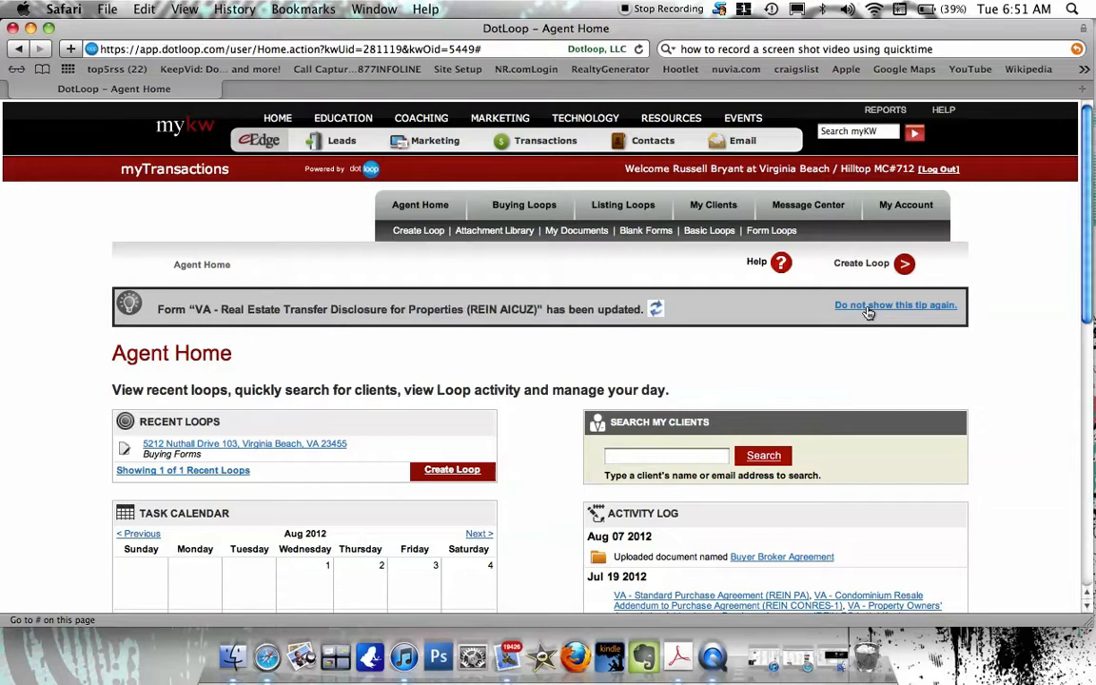
{"action": "left_click", "coordinate": [868, 310]}
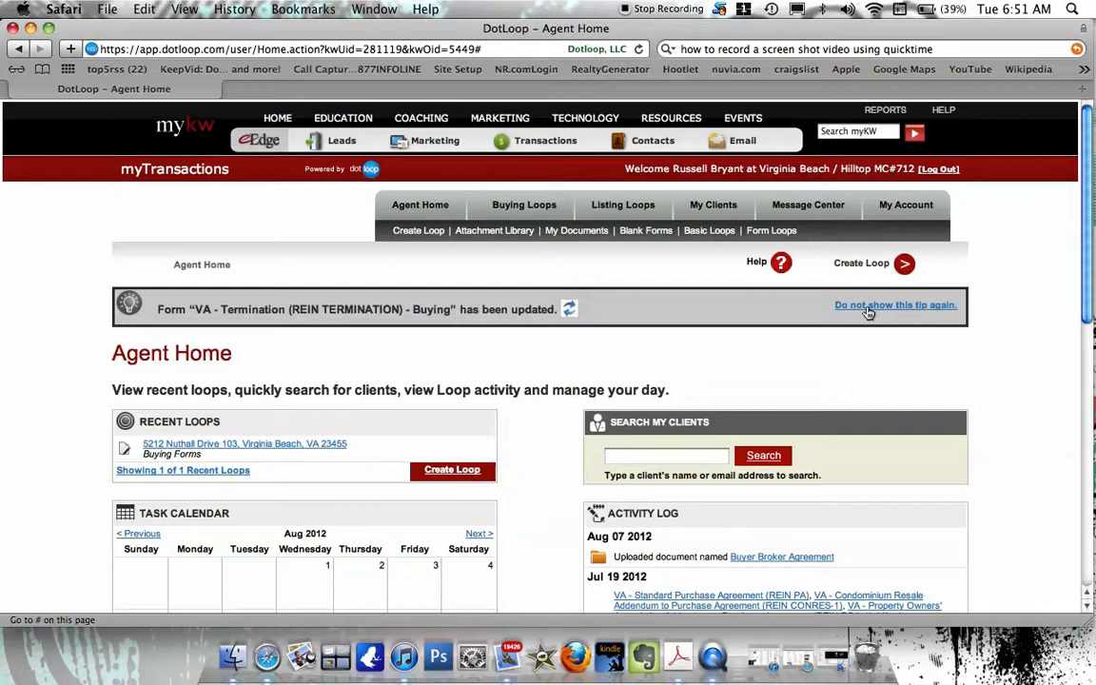
{"action": "left_click", "coordinate": [868, 310]}
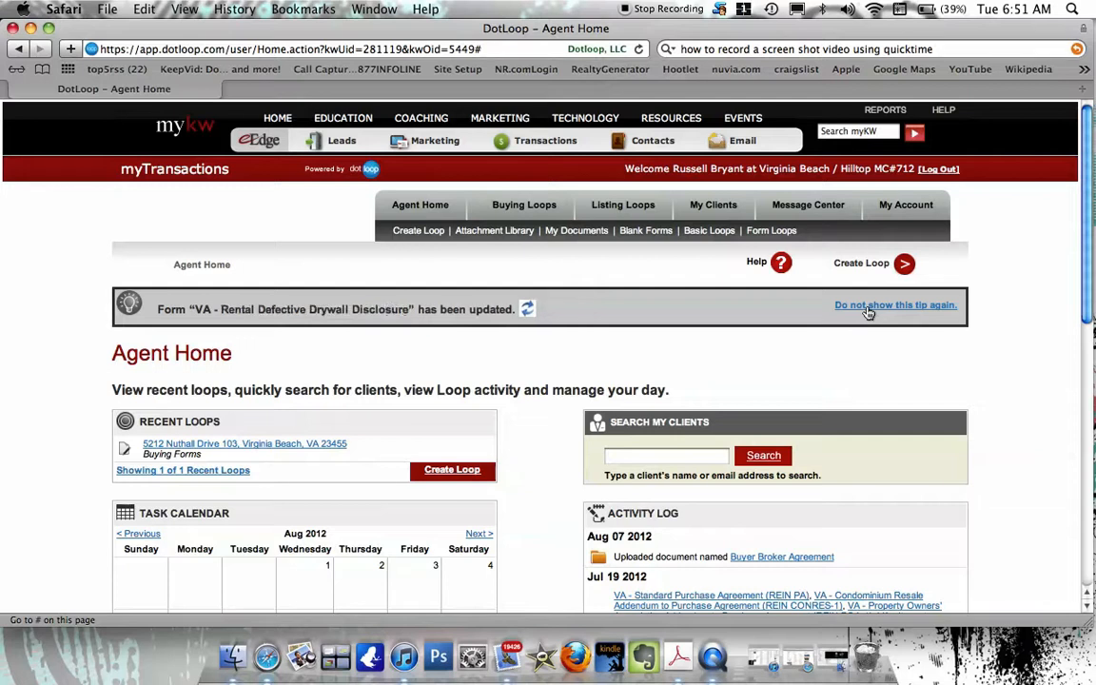
{"action": "left_click", "coordinate": [868, 313]}
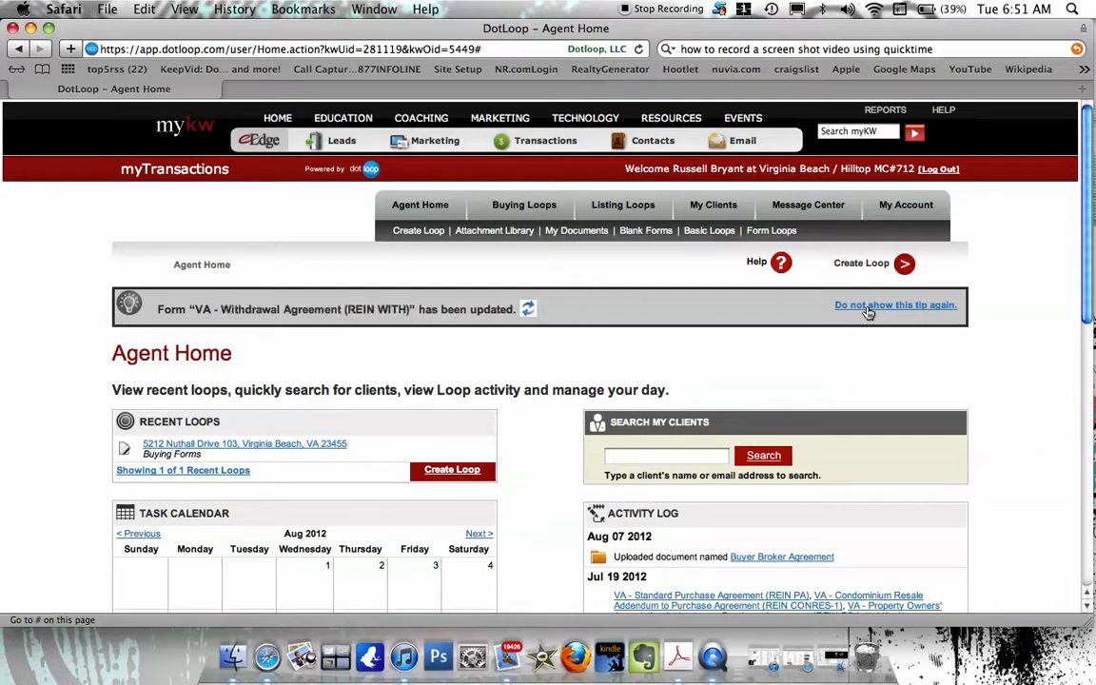
{"action": "left_click", "coordinate": [867, 312]}
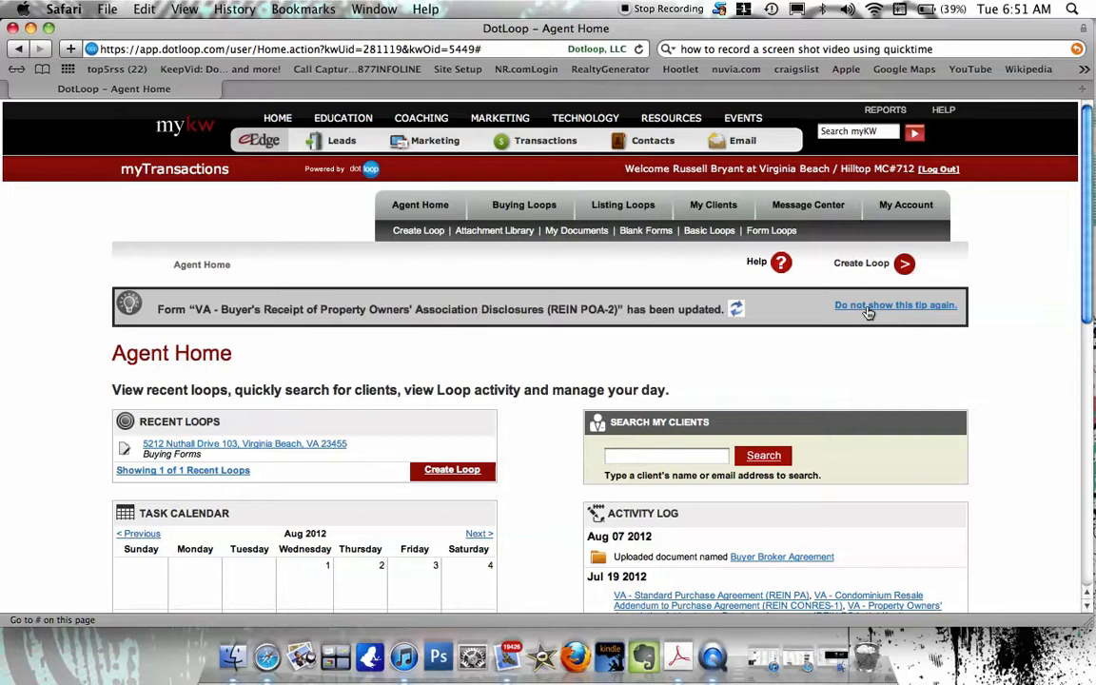
{"action": "left_click", "coordinate": [868, 312]}
{"action": "left_click", "coordinate": [868, 312]}
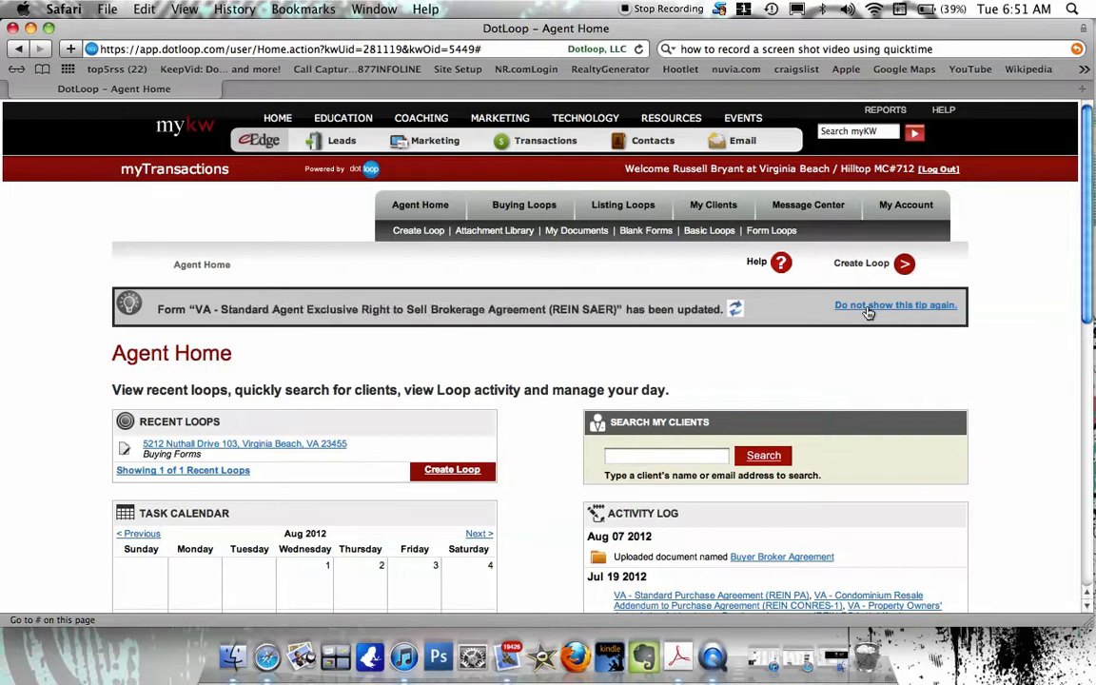
{"action": "left_click", "coordinate": [868, 312]}
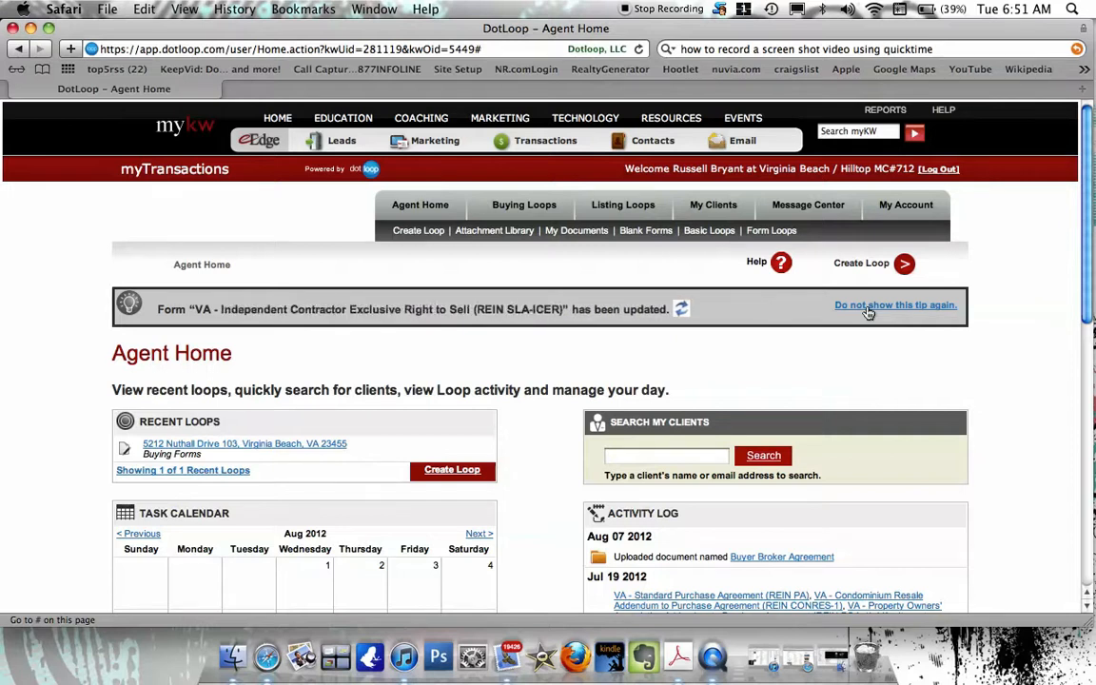
{"action": "left_click", "coordinate": [868, 312]}
{"action": "left_click", "coordinate": [868, 312]}
{"action": "left_click", "coordinate": [868, 312]}
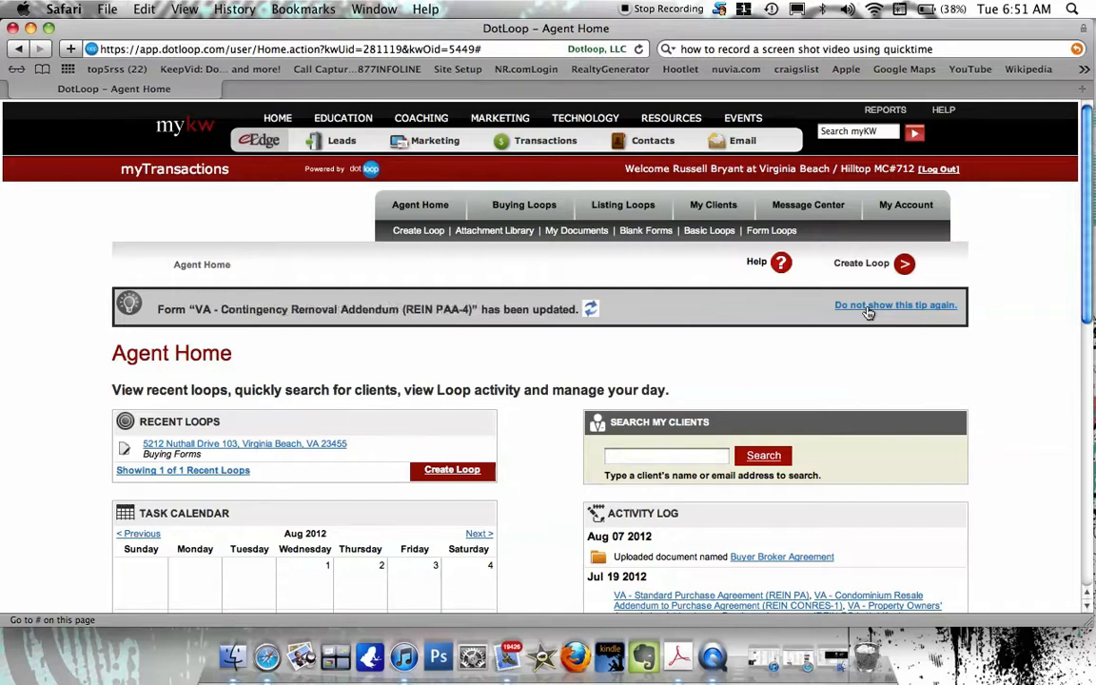
{"action": "left_click", "coordinate": [868, 312]}
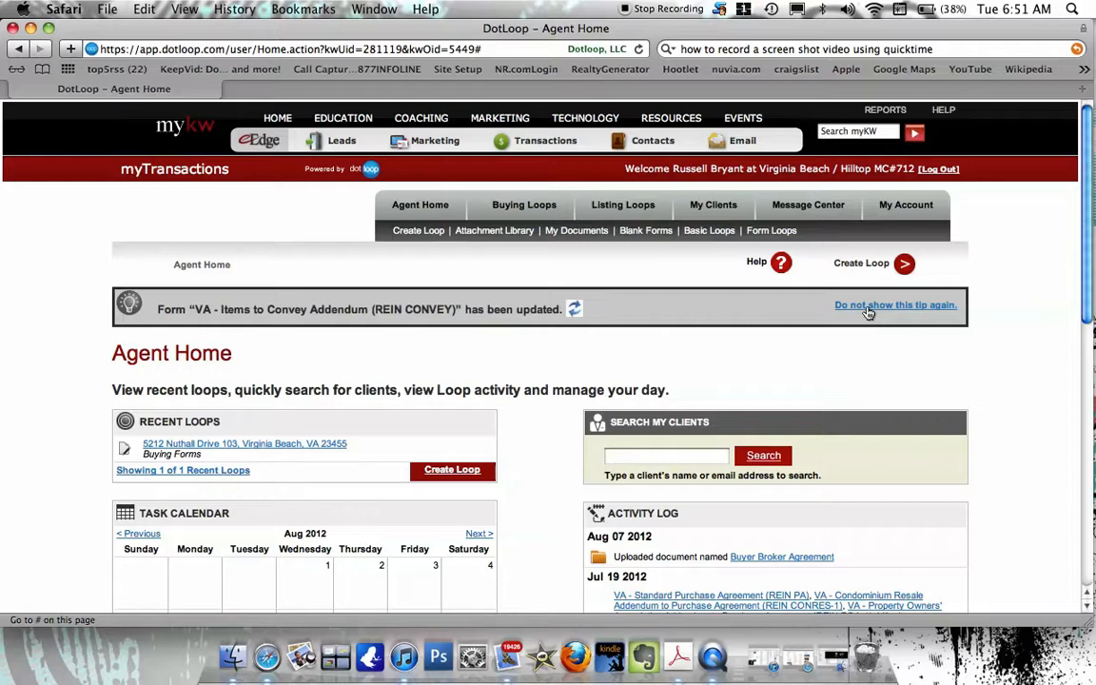
{"action": "left_click", "coordinate": [868, 313]}
{"action": "left_click", "coordinate": [867, 312]}
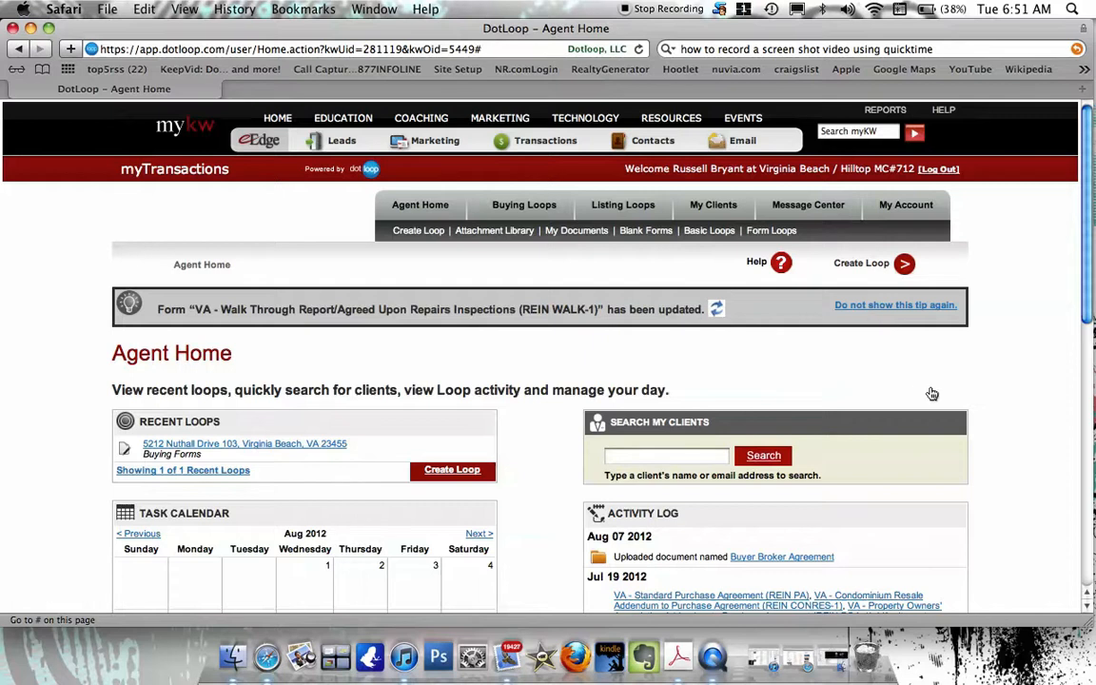
{"action": "scroll", "coordinate": [929, 383], "scroll_direction": "down", "scroll_amount": 3}
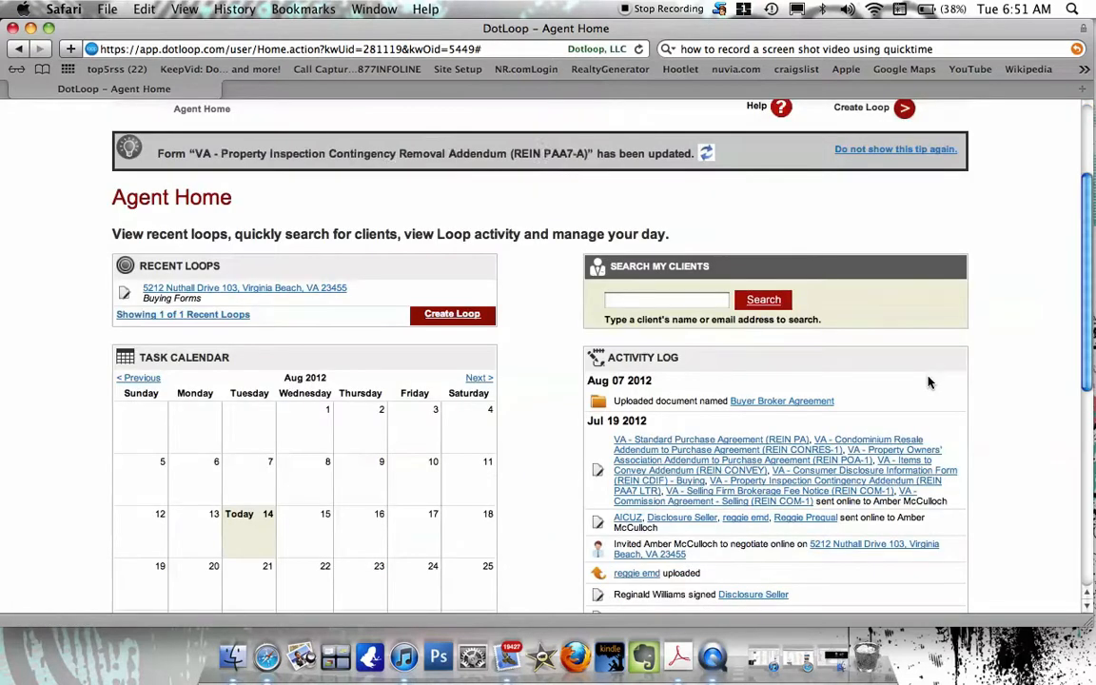
{"action": "scroll", "coordinate": [930, 383], "scroll_direction": "down", "scroll_amount": 2}
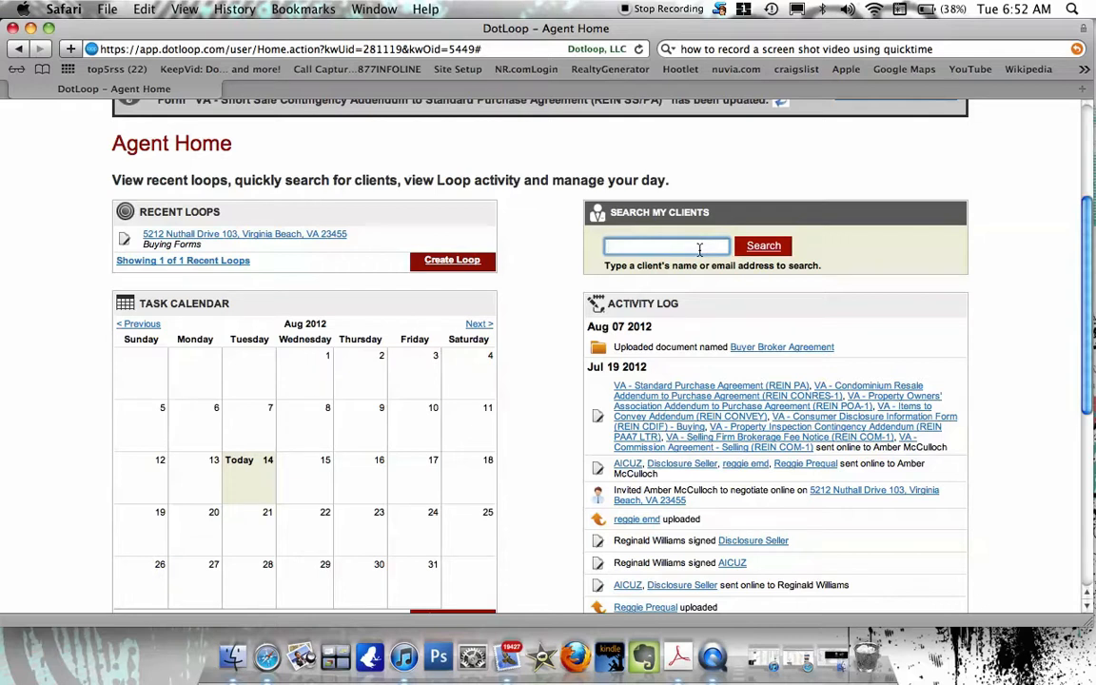
{"action": "type", "text": "aksdjfas"}
{"action": "key", "text": "BackSpace"}
{"action": "key", "text": "BackSpace"}
{"action": "key", "text": "BackSpace"}
{"action": "key", "text": "BackSpace"}
{"action": "key", "text": "BackSpace"}
{"action": "key", "text": "BackSpace"}
{"action": "key", "text": "BackSpace"}
{"action": "key", "text": "BackSpace"}
{"action": "type", "text": "keg"}
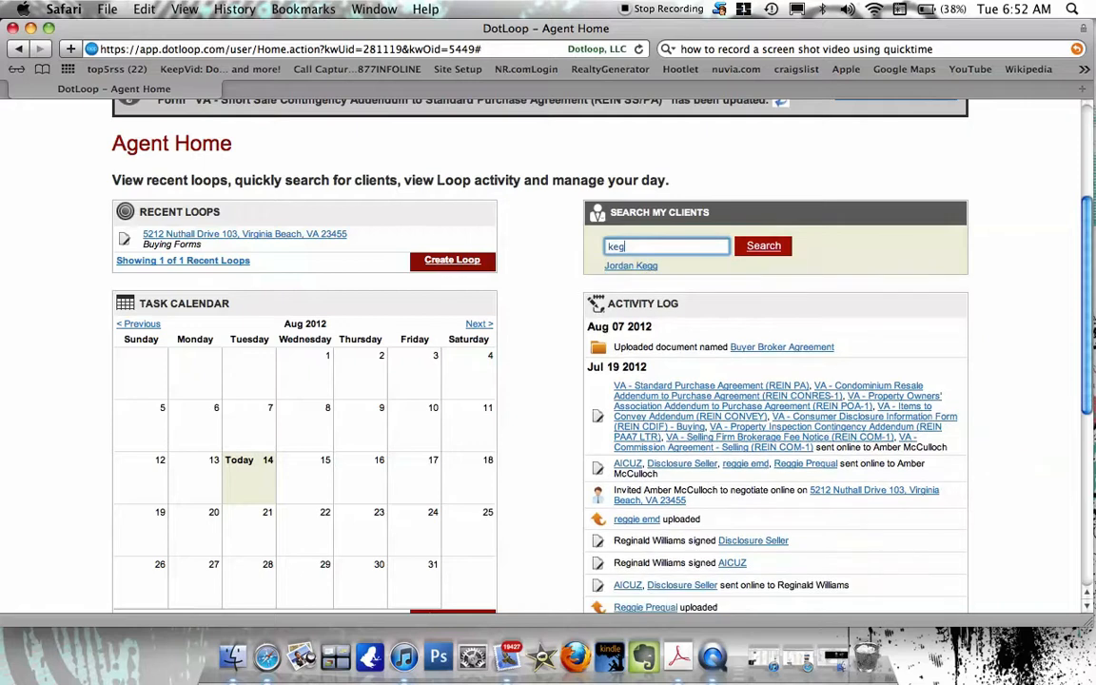
{"action": "key", "text": "BackSpace"}
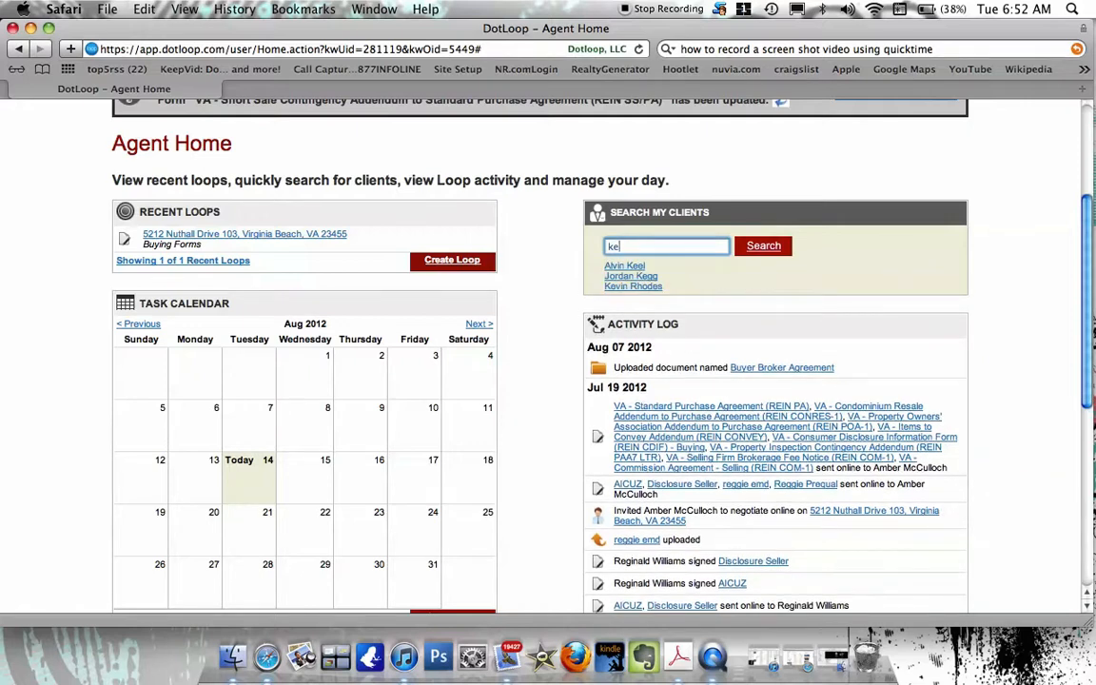
{"action": "key", "text": "BackSpace"}
{"action": "key", "text": "BackSpace"}
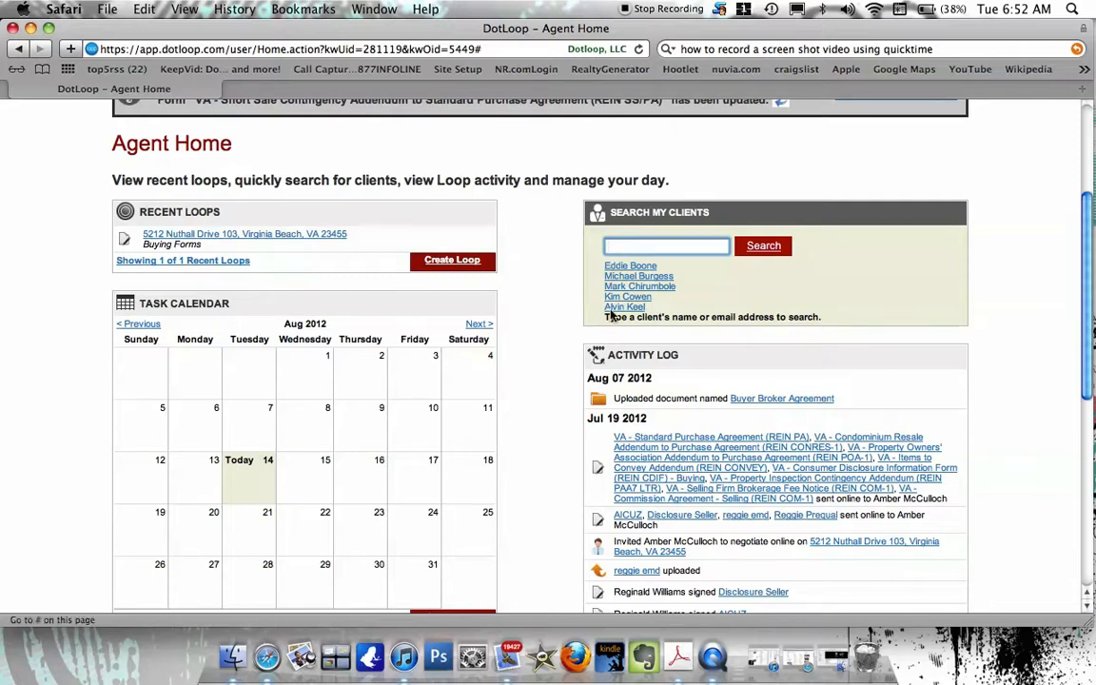
{"action": "scroll", "coordinate": [570, 310], "scroll_direction": "down", "scroll_amount": 3}
{"action": "scroll", "coordinate": [570, 310], "scroll_direction": "down", "scroll_amount": 3}
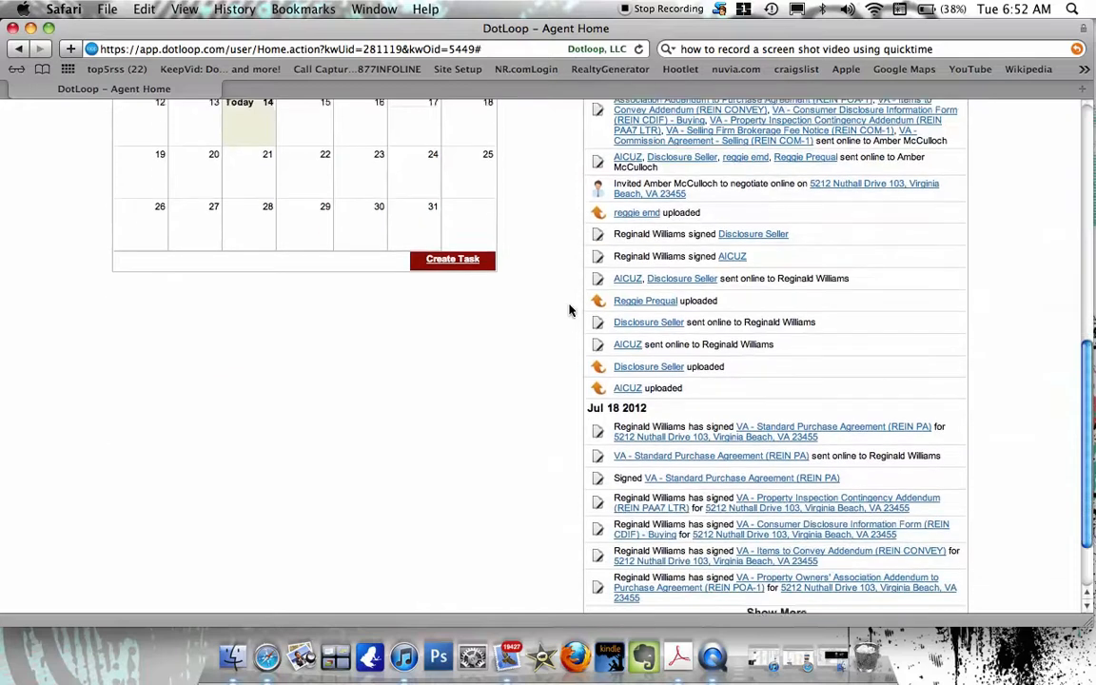
{"action": "scroll", "coordinate": [570, 310], "scroll_direction": "up", "scroll_amount": 6}
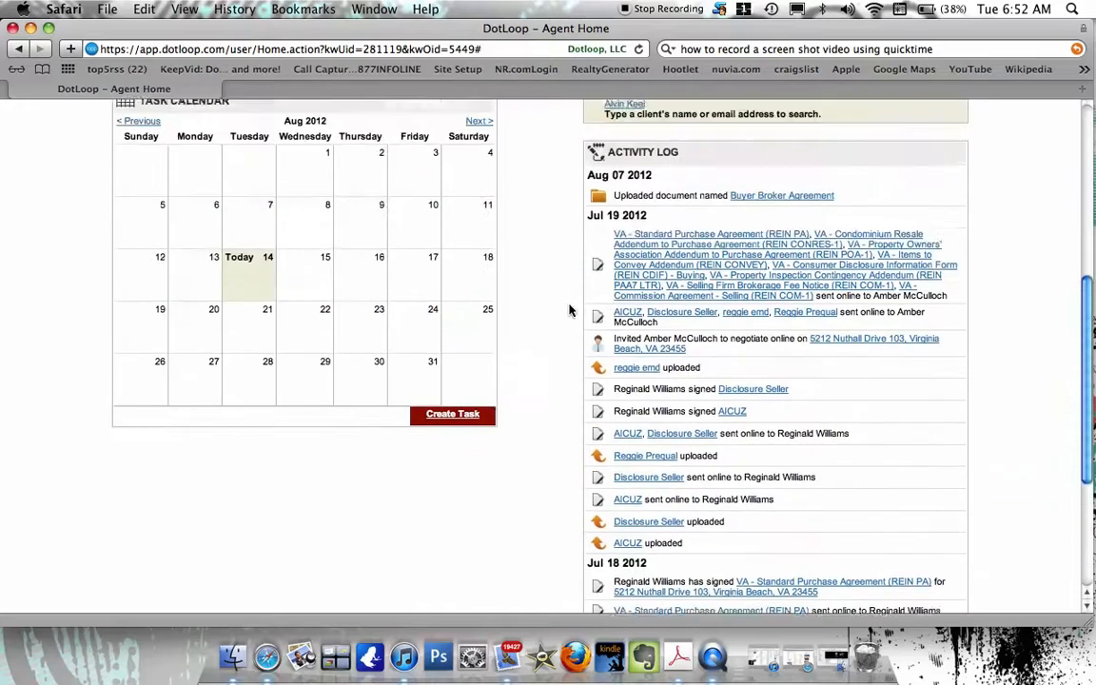
{"action": "scroll", "coordinate": [569, 311], "scroll_direction": "up", "scroll_amount": 1}
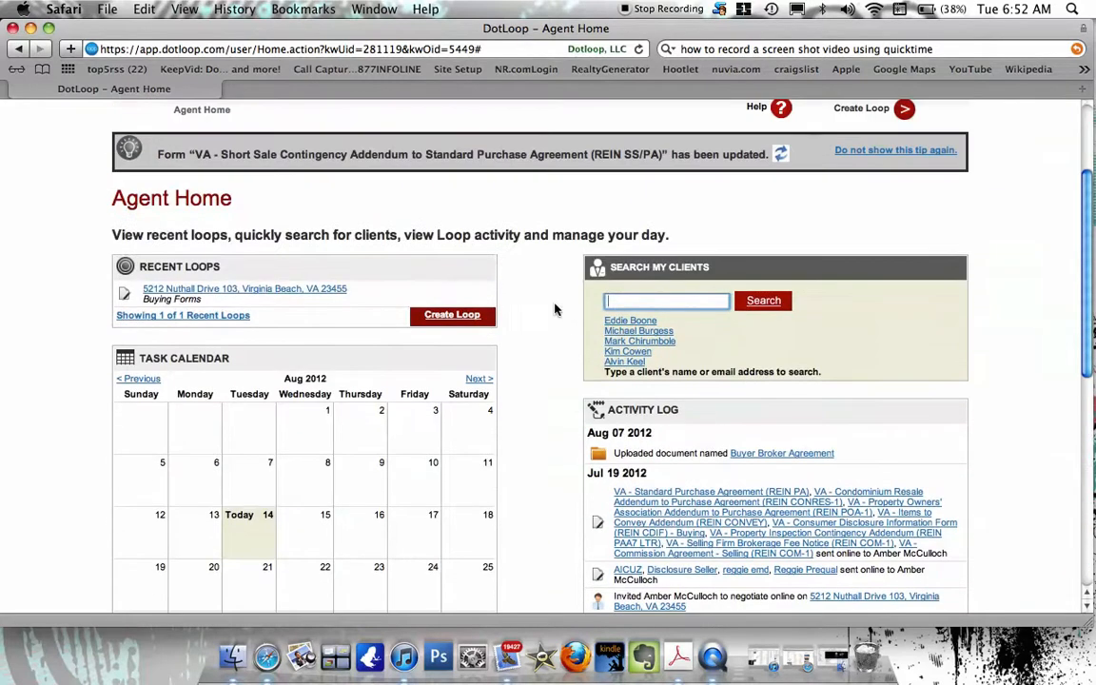
Start a new buying loop from Create Loop under Recent Loops.
{"action": "left_click", "coordinate": [446, 320]}
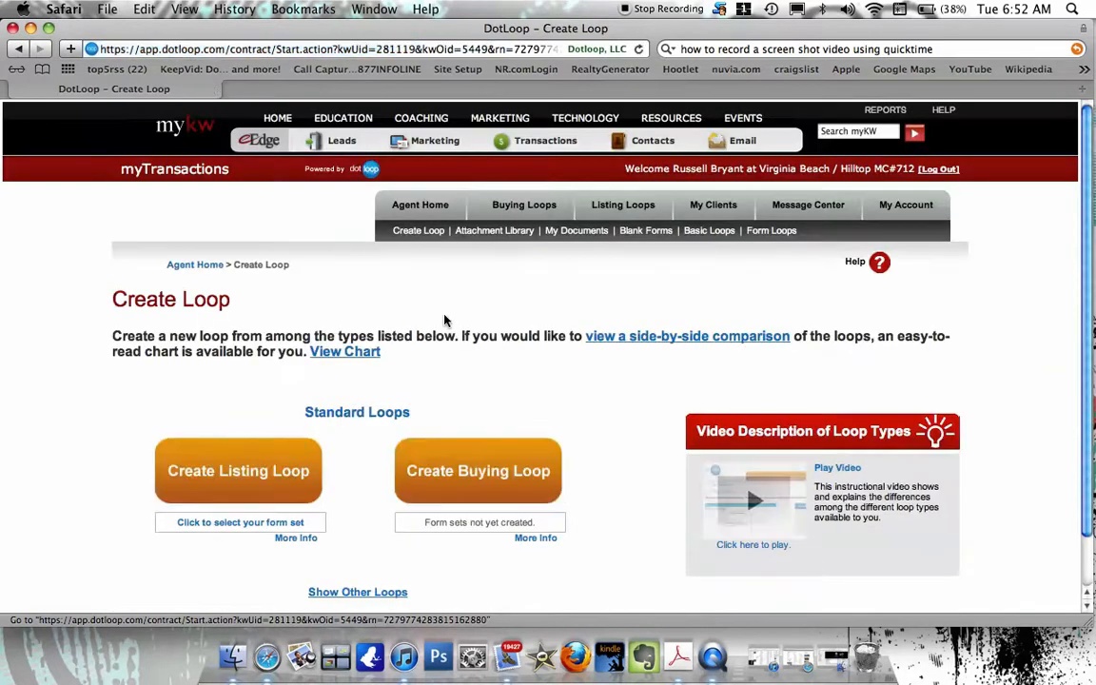
{"action": "scroll", "coordinate": [445, 321], "scroll_direction": "down", "scroll_amount": 2}
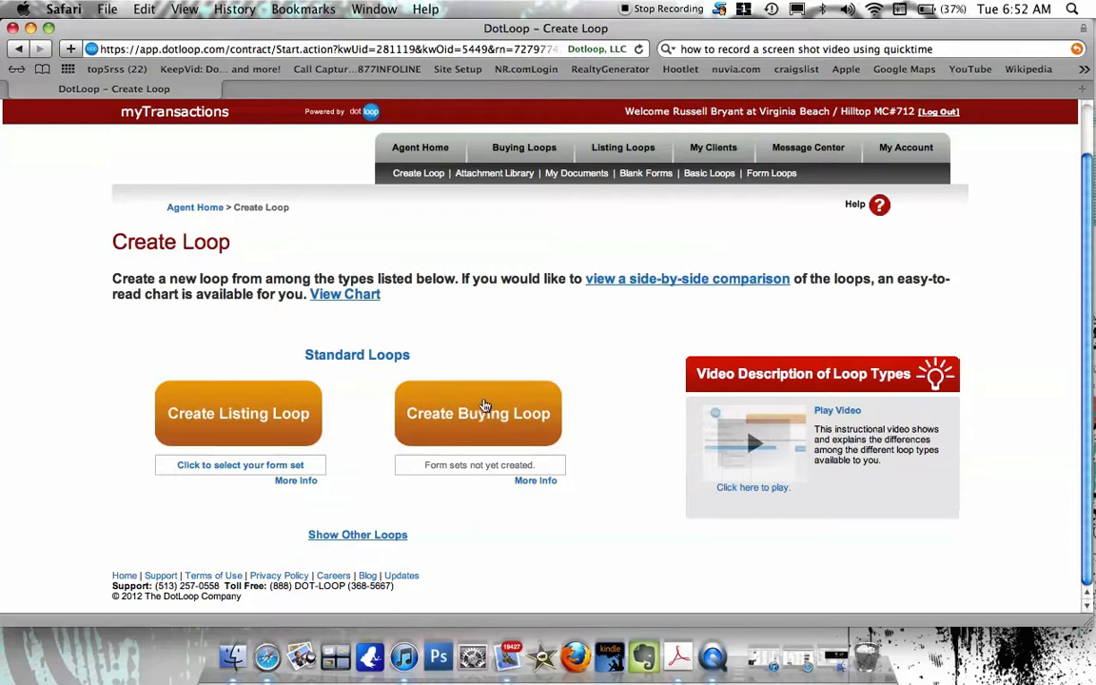
{"action": "left_click", "coordinate": [484, 417]}
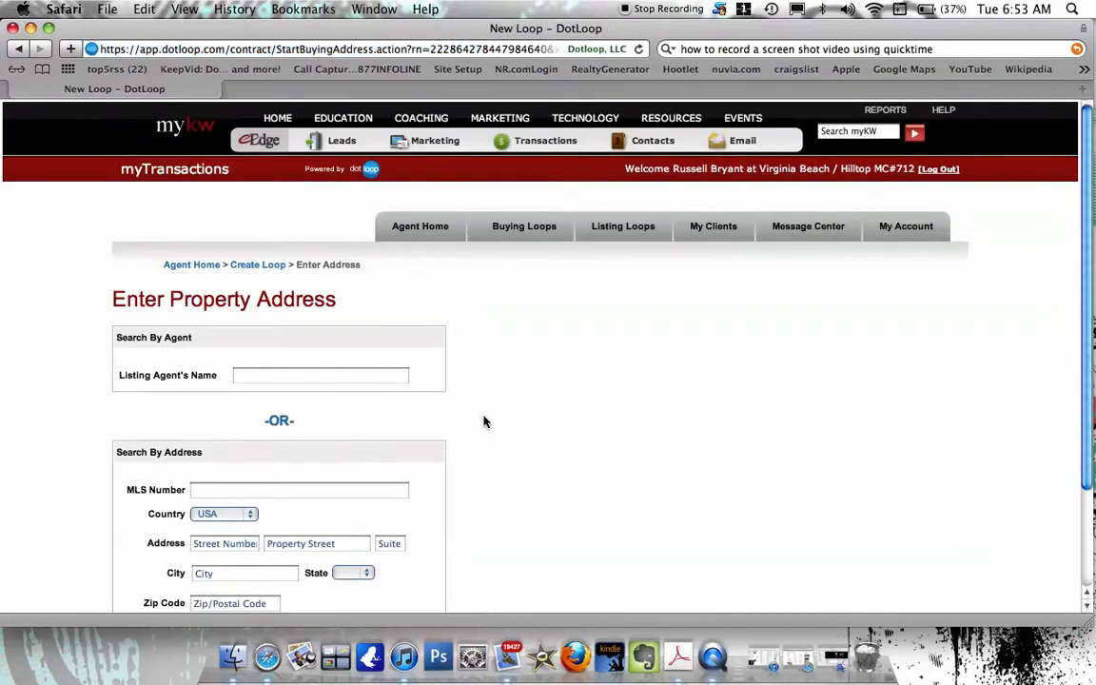
{"action": "scroll", "coordinate": [483, 421], "scroll_direction": "down", "scroll_amount": 3}
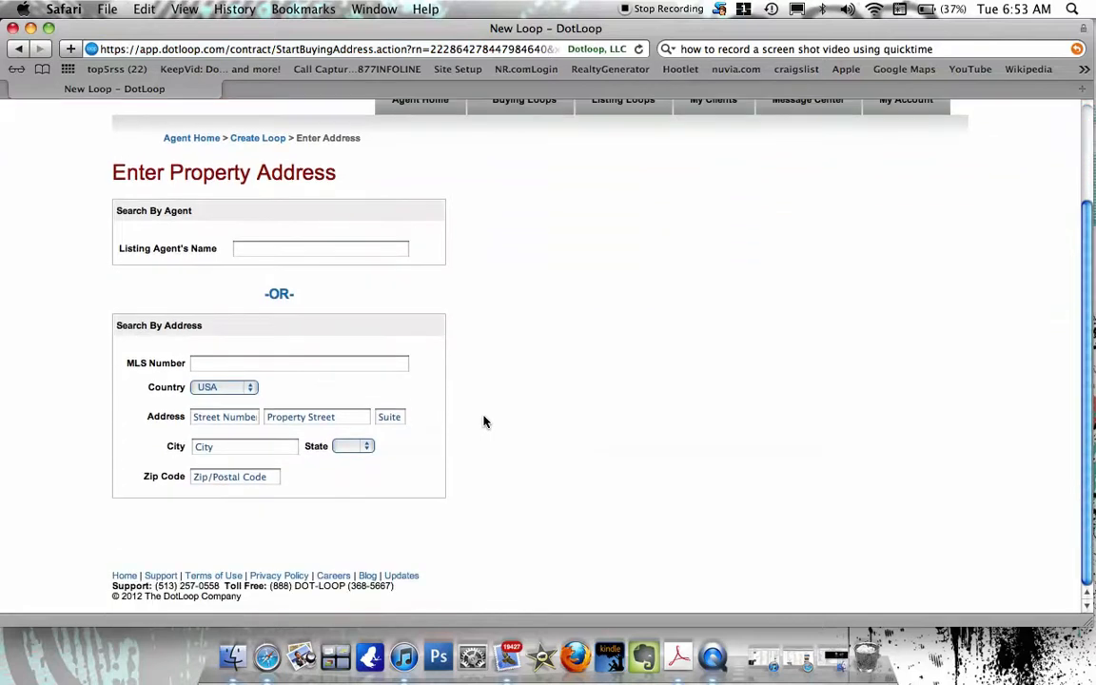
{"action": "left_click", "coordinate": [283, 249]}
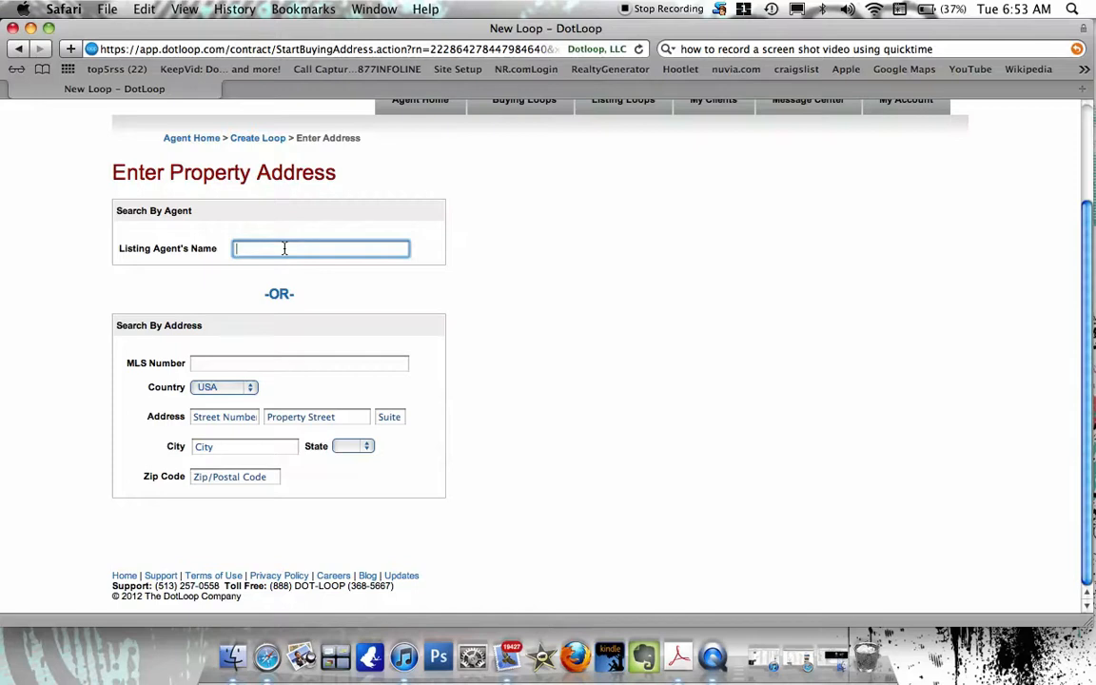
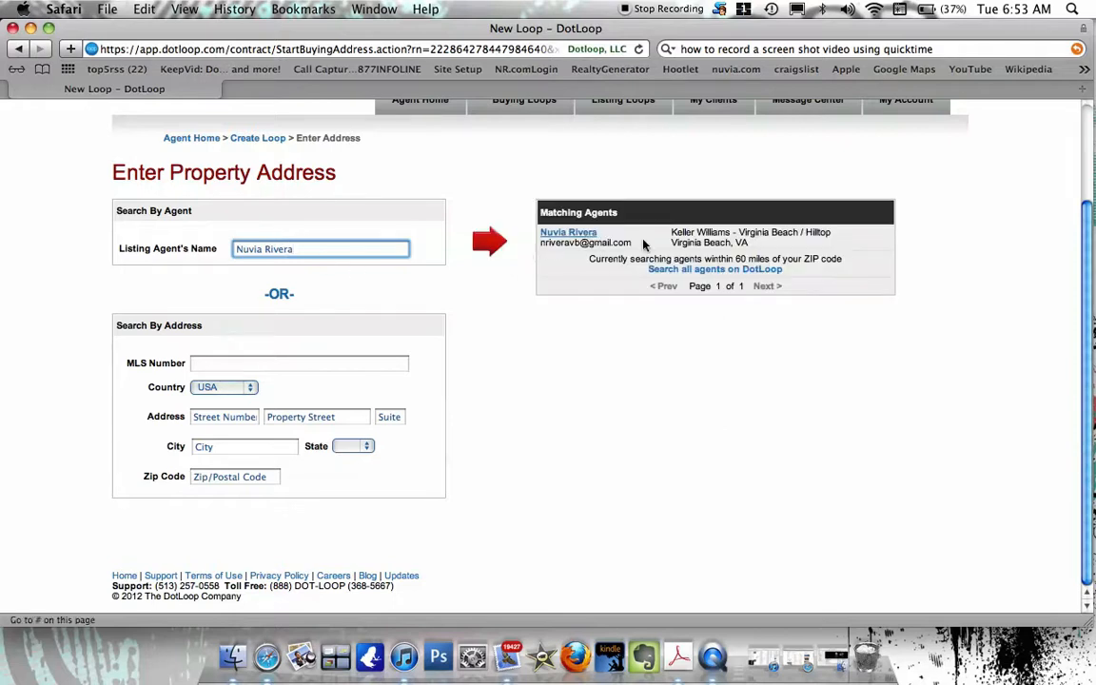
{"action": "left_click", "coordinate": [571, 234]}
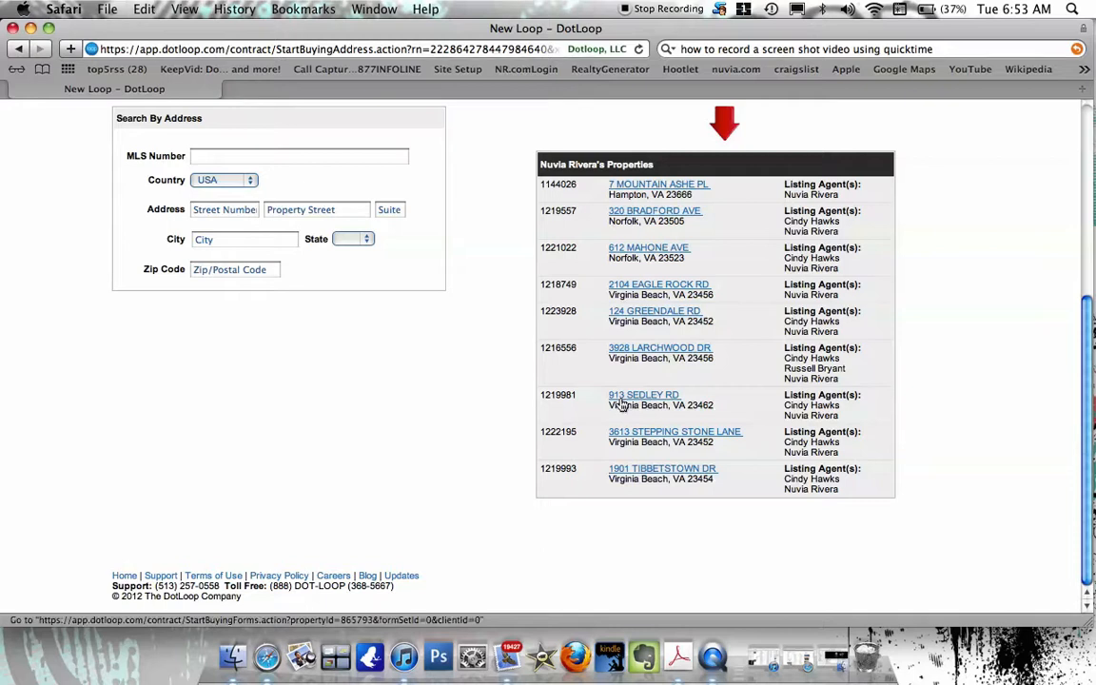
{"action": "left_click", "coordinate": [638, 251]}
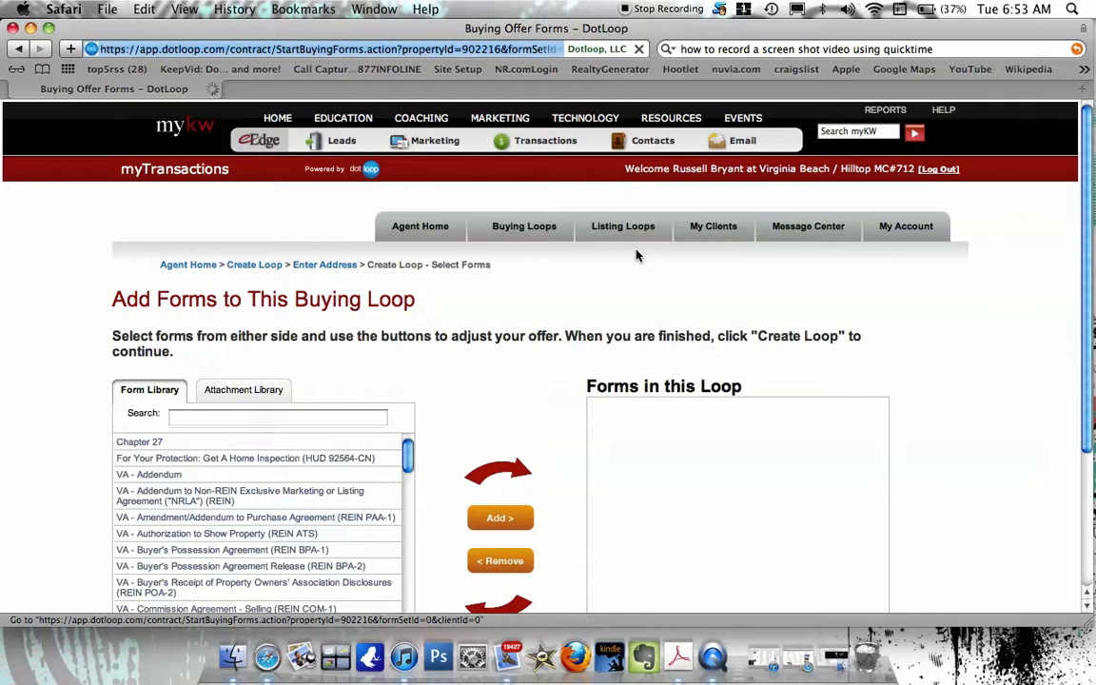
Scroll the VA REIN Form Library list down to its last form.
{"action": "scroll", "coordinate": [638, 255], "scroll_direction": "down", "scroll_amount": 5}
{"action": "scroll", "coordinate": [638, 255], "scroll_direction": "down", "scroll_amount": 1}
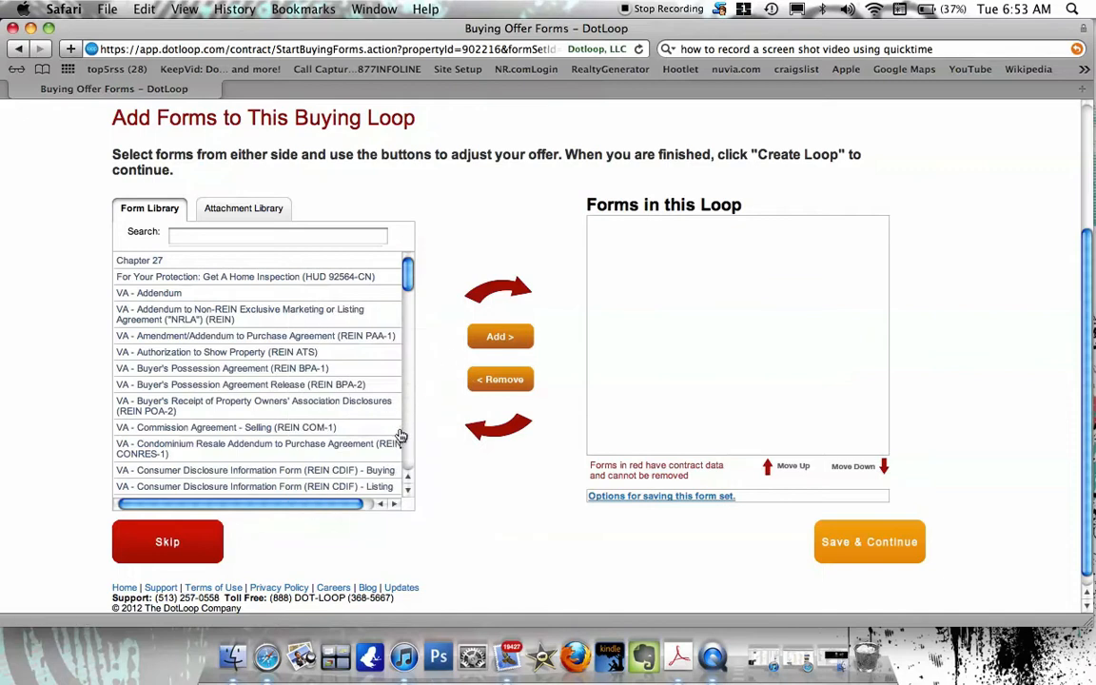
{"action": "left_click", "coordinate": [408, 490]}
{"action": "left_click", "coordinate": [408, 490]}
{"action": "left_click", "coordinate": [408, 490]}
{"action": "left_click", "coordinate": [408, 490]}
{"action": "left_click", "coordinate": [409, 490]}
{"action": "left_click", "coordinate": [408, 490]}
{"action": "left_click", "coordinate": [408, 490]}
{"action": "left_click", "coordinate": [408, 490]}
{"action": "left_click", "coordinate": [408, 490]}
{"action": "left_click", "coordinate": [408, 490]}
{"action": "left_click", "coordinate": [408, 490]}
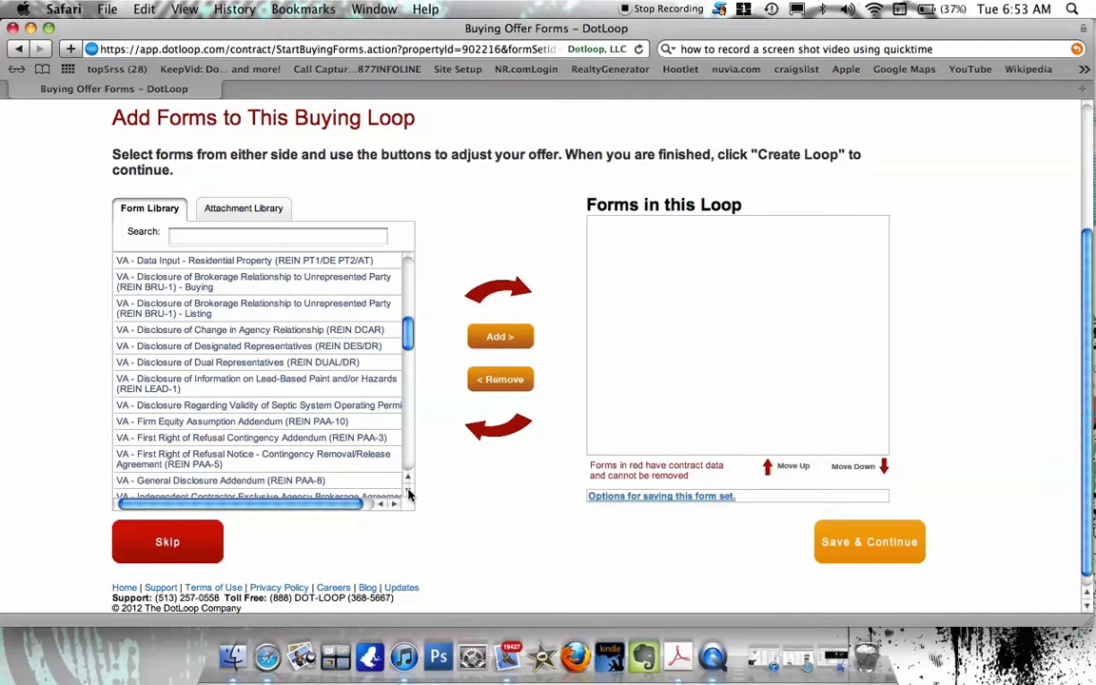
{"action": "left_click", "coordinate": [408, 490]}
{"action": "left_click", "coordinate": [408, 490]}
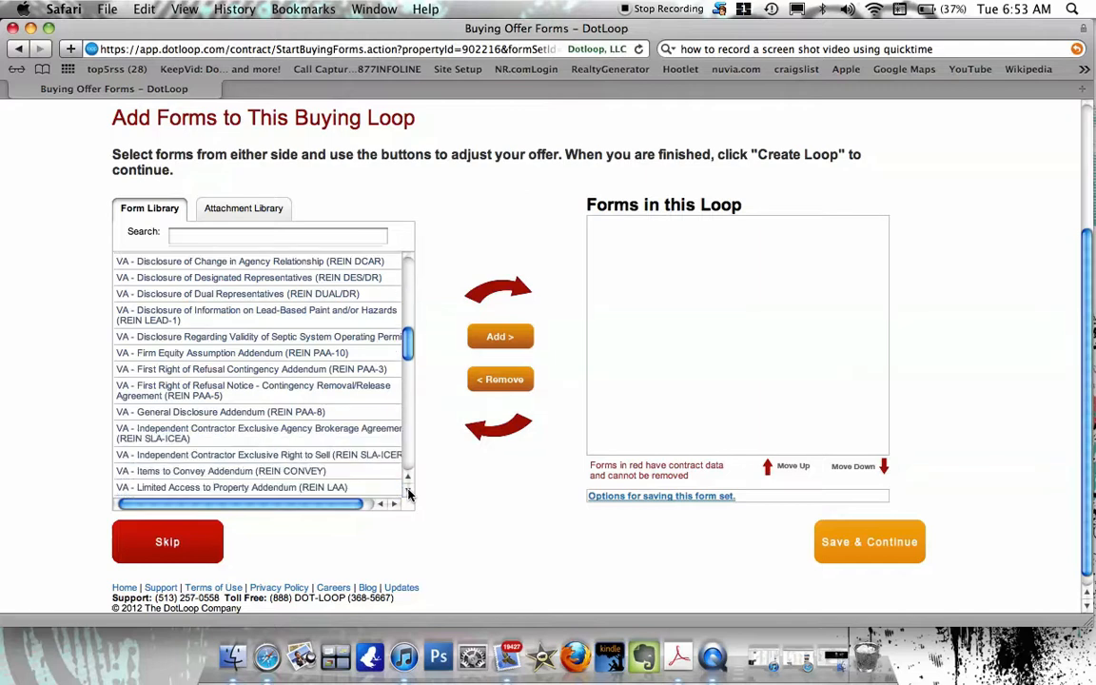
{"action": "left_click", "coordinate": [408, 490]}
{"action": "left_click", "coordinate": [408, 490]}
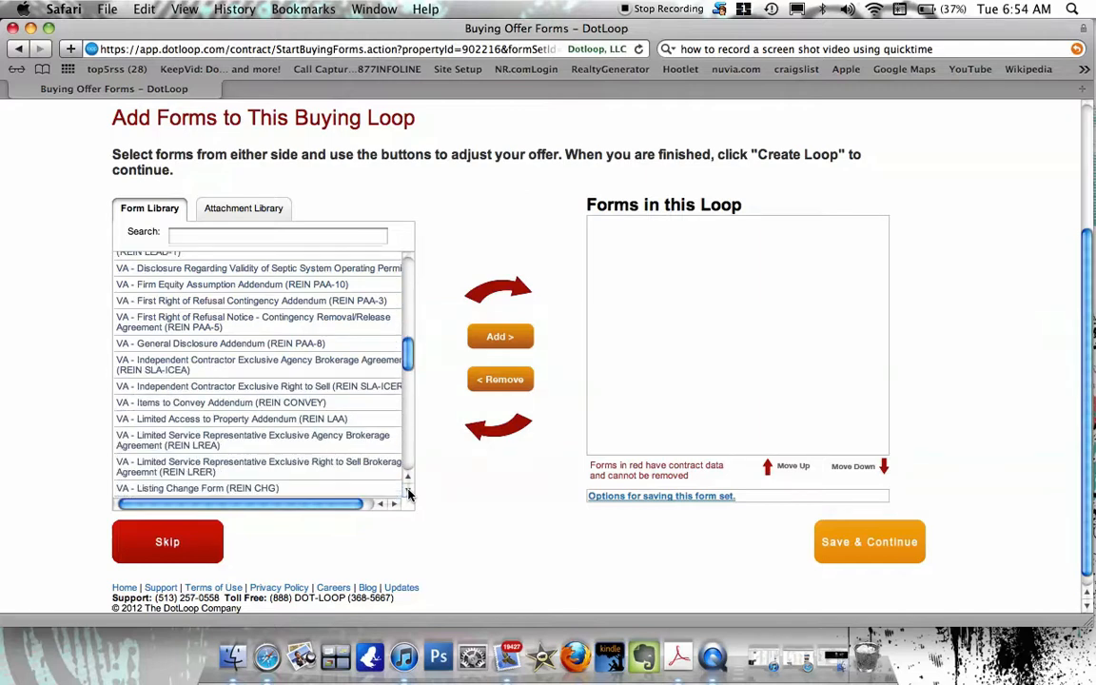
{"action": "left_click", "coordinate": [408, 490]}
{"action": "left_click", "coordinate": [408, 490]}
{"action": "left_click", "coordinate": [408, 490]}
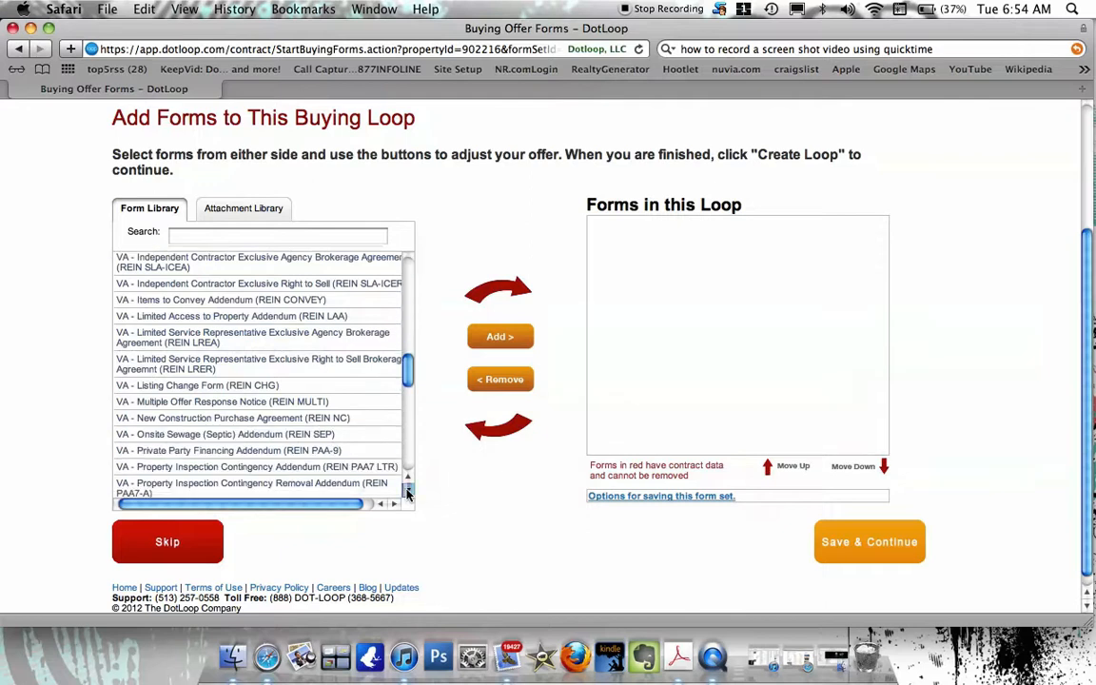
{"action": "left_click", "coordinate": [408, 490]}
{"action": "left_click", "coordinate": [408, 490]}
{"action": "left_click", "coordinate": [408, 490]}
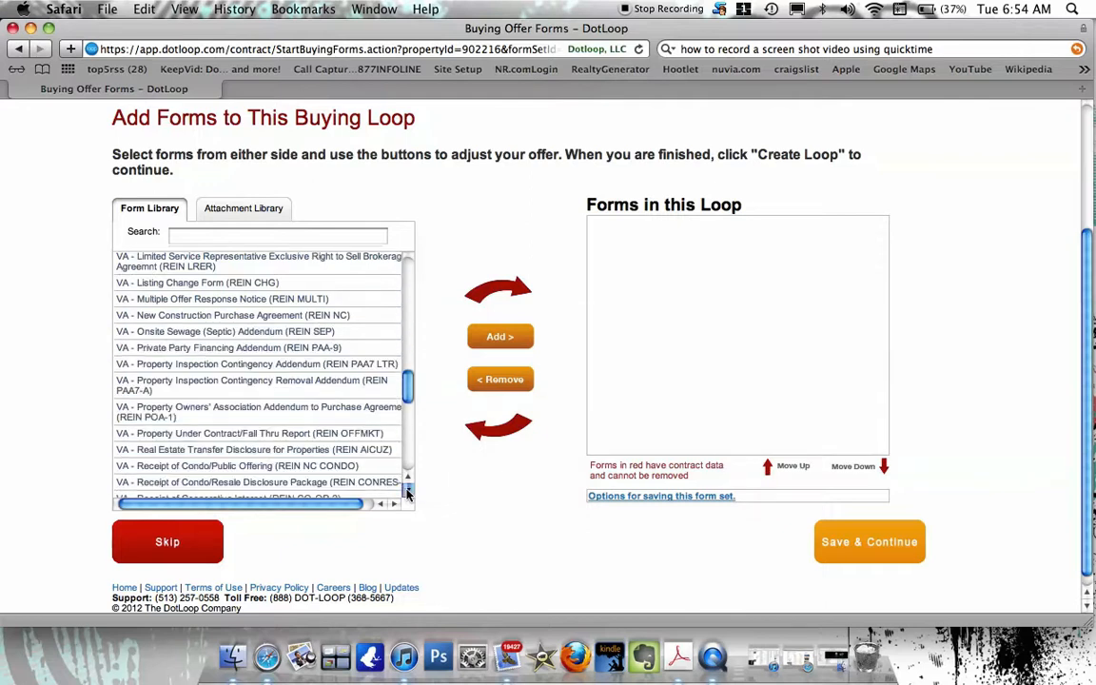
{"action": "left_click", "coordinate": [409, 490]}
{"action": "left_click", "coordinate": [408, 490]}
{"action": "left_click", "coordinate": [408, 490]}
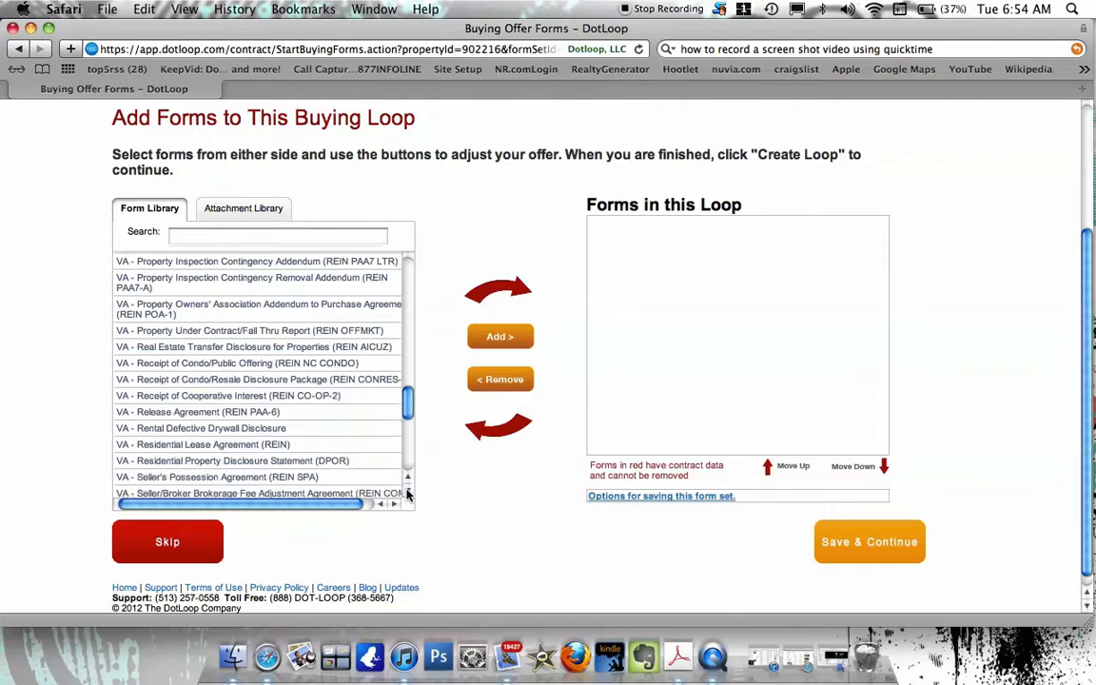
{"action": "left_click", "coordinate": [409, 490]}
{"action": "left_click", "coordinate": [408, 490]}
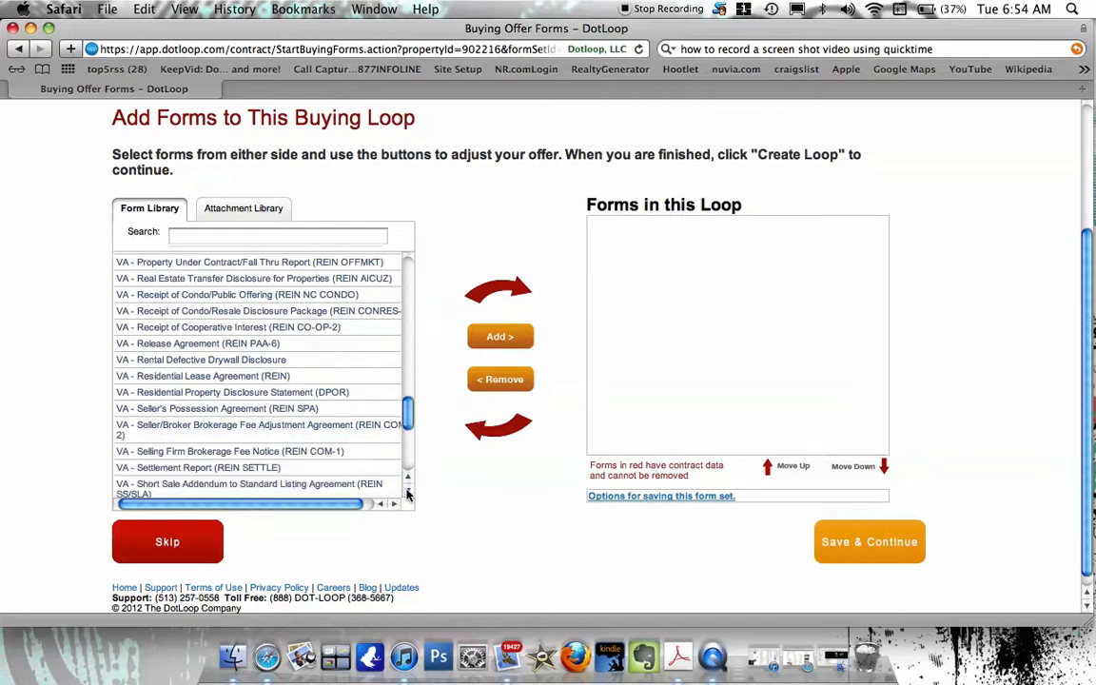
{"action": "left_click", "coordinate": [409, 490]}
{"action": "left_click", "coordinate": [408, 490]}
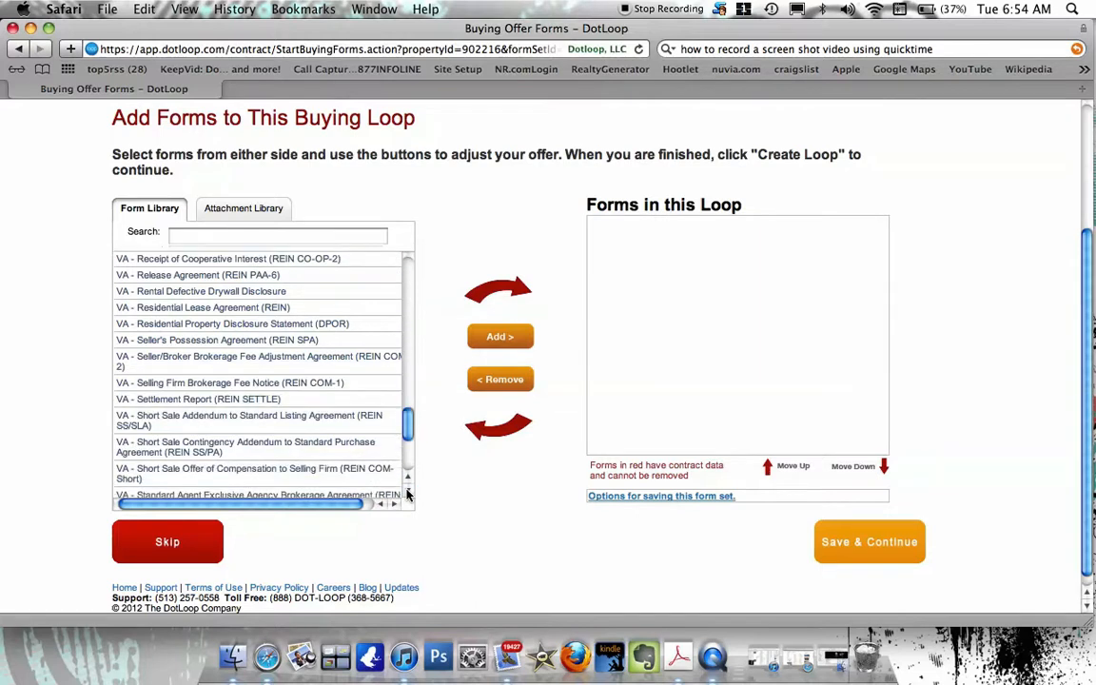
{"action": "left_click", "coordinate": [409, 490]}
{"action": "left_click", "coordinate": [408, 490]}
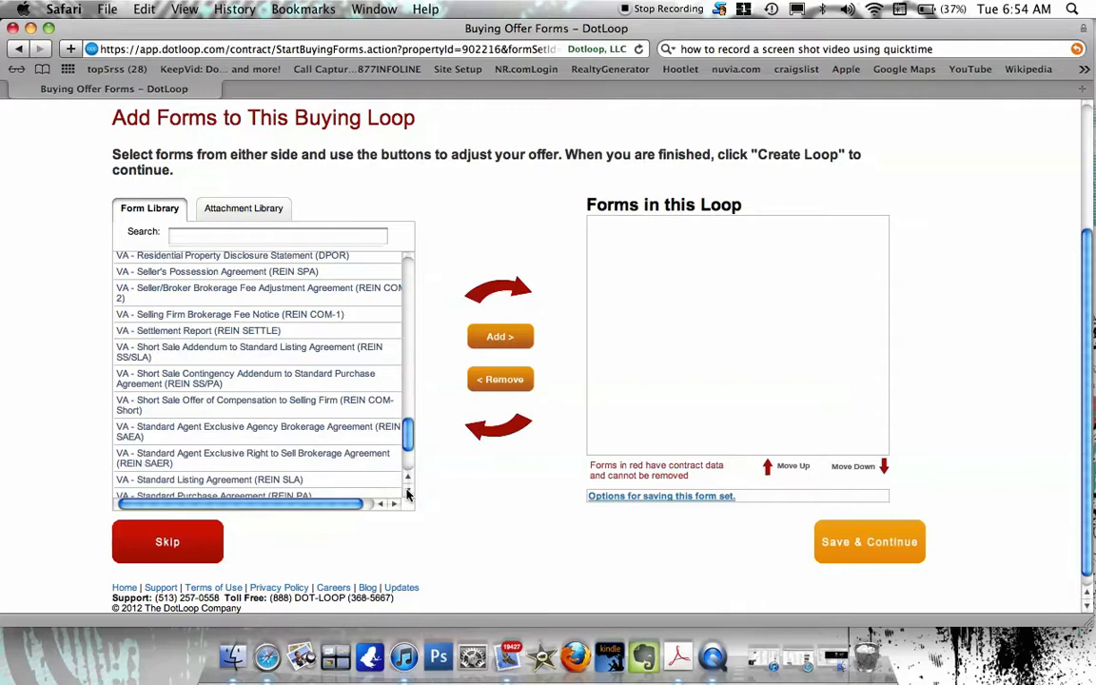
{"action": "left_click", "coordinate": [408, 492]}
{"action": "left_click", "coordinate": [409, 492]}
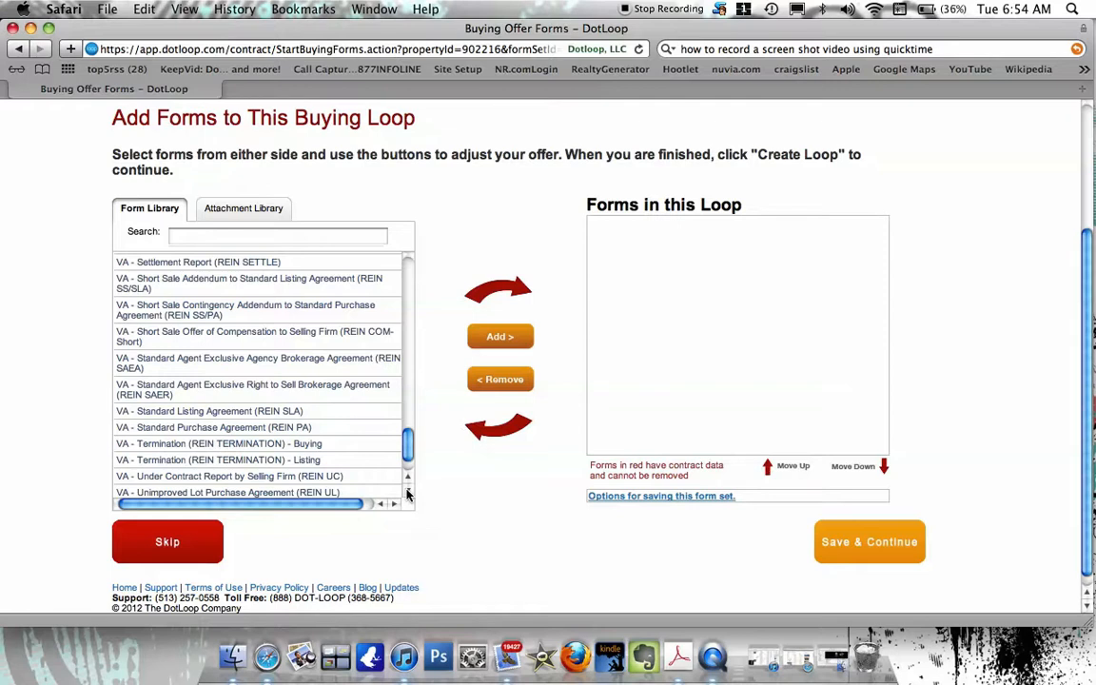
{"action": "left_click", "coordinate": [408, 492]}
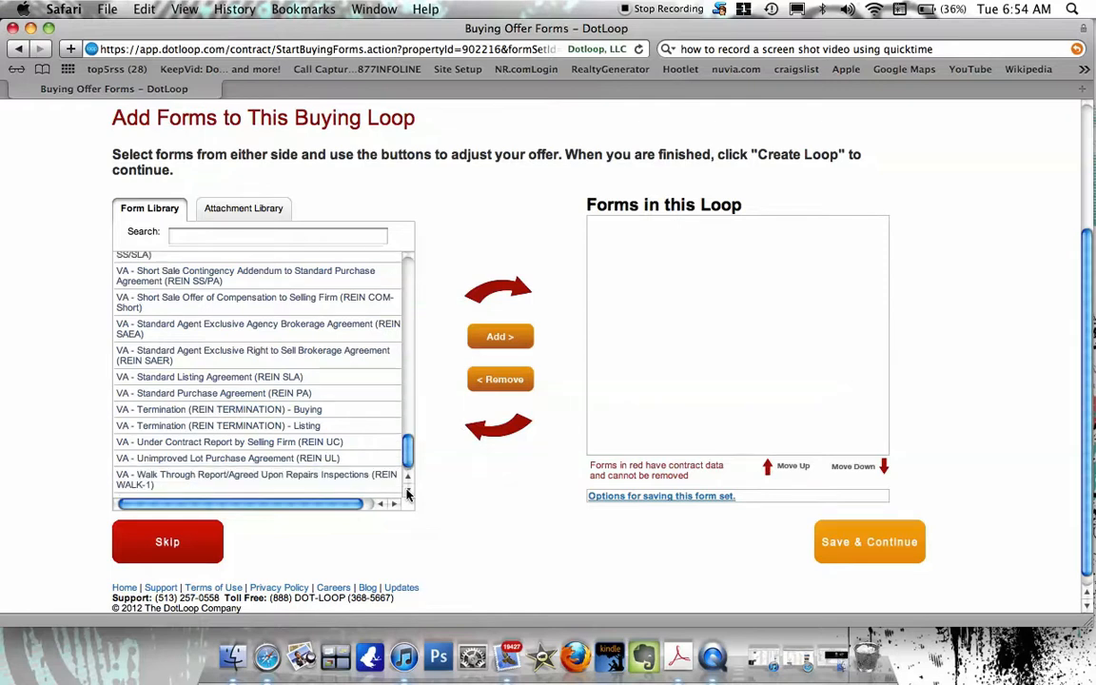
{"action": "left_click", "coordinate": [409, 492]}
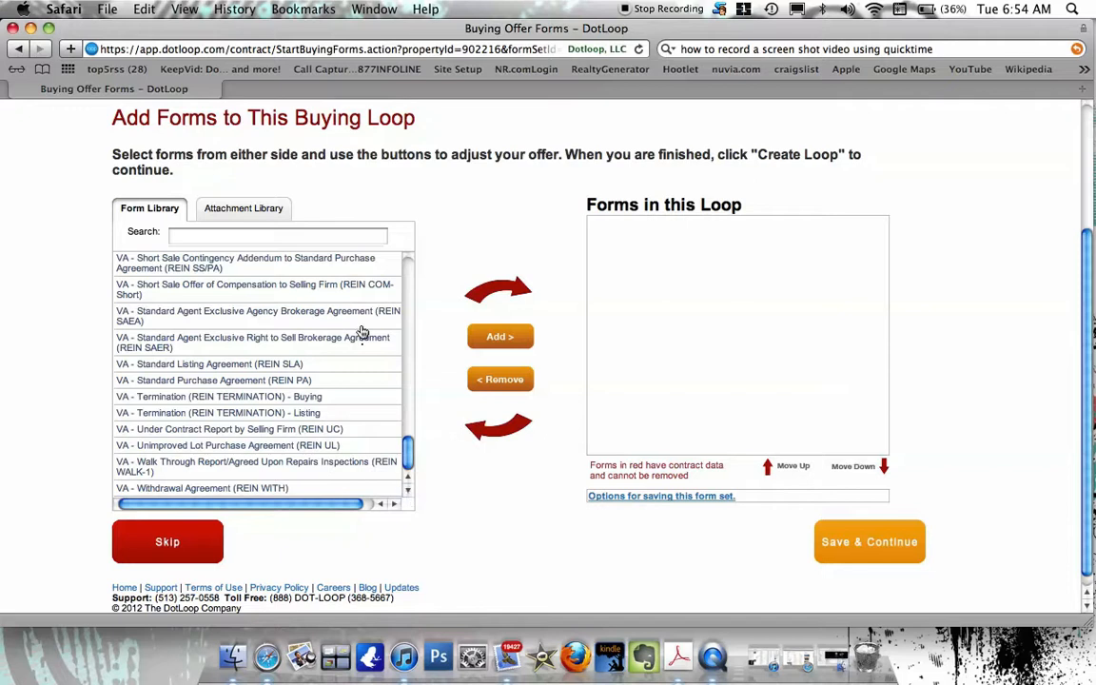
Scroll the Form Library list back up to the top.
{"action": "mouse_move", "coordinate": [279, 426]}
{"action": "left_click", "coordinate": [408, 480]}
{"action": "left_click", "coordinate": [408, 480]}
{"action": "left_click", "coordinate": [408, 479]}
{"action": "left_click", "coordinate": [408, 480]}
{"action": "left_click", "coordinate": [408, 479]}
{"action": "left_click", "coordinate": [408, 479]}
{"action": "left_click", "coordinate": [408, 479]}
{"action": "left_click", "coordinate": [408, 480]}
{"action": "left_click", "coordinate": [408, 480]}
{"action": "left_click", "coordinate": [408, 481]}
{"action": "left_click", "coordinate": [408, 482]}
{"action": "left_click", "coordinate": [408, 482]}
{"action": "left_click", "coordinate": [409, 481]}
{"action": "left_click", "coordinate": [408, 480]}
{"action": "left_click", "coordinate": [408, 480]}
{"action": "left_click", "coordinate": [409, 481]}
{"action": "left_click", "coordinate": [409, 480]}
{"action": "left_click", "coordinate": [408, 482]}
{"action": "left_click", "coordinate": [408, 482]}
{"action": "left_click", "coordinate": [408, 481]}
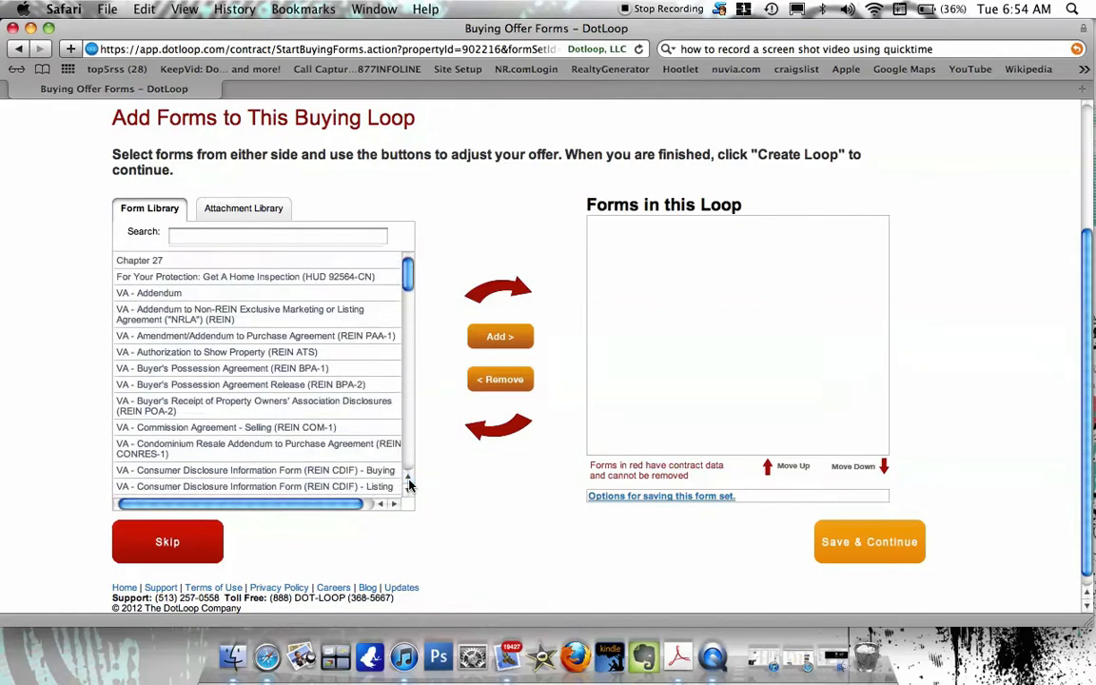
Search 'purchase', add REIN PA and REIN PAA-1 to the loop, and save.
{"action": "left_click", "coordinate": [218, 243]}
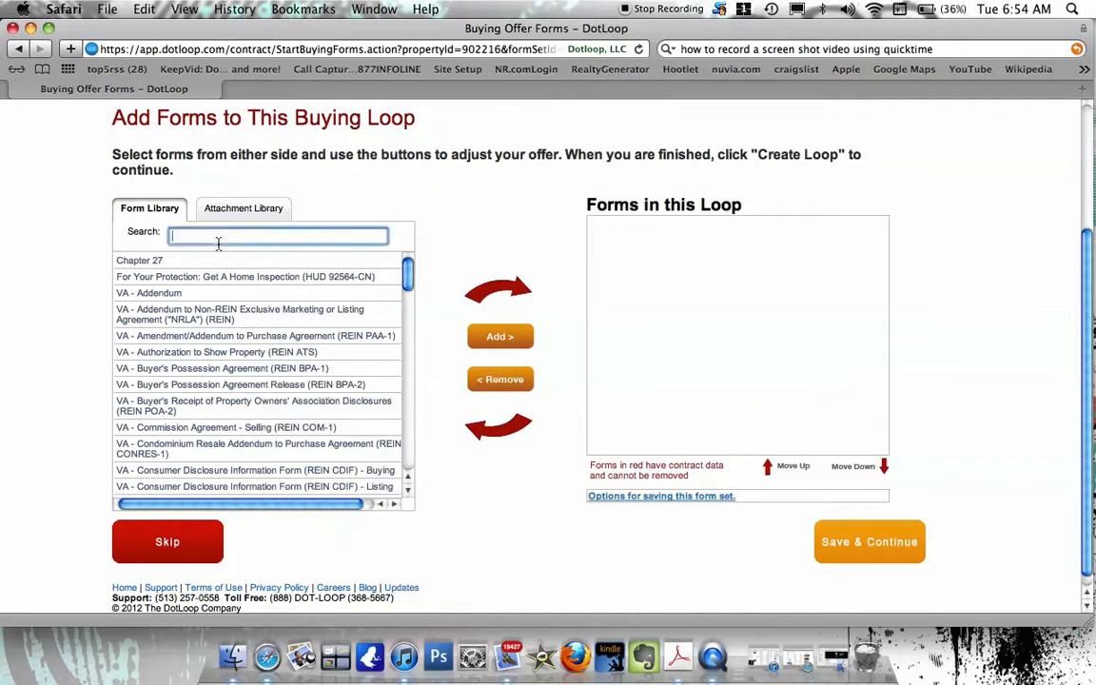
{"action": "type", "text": "purcha"}
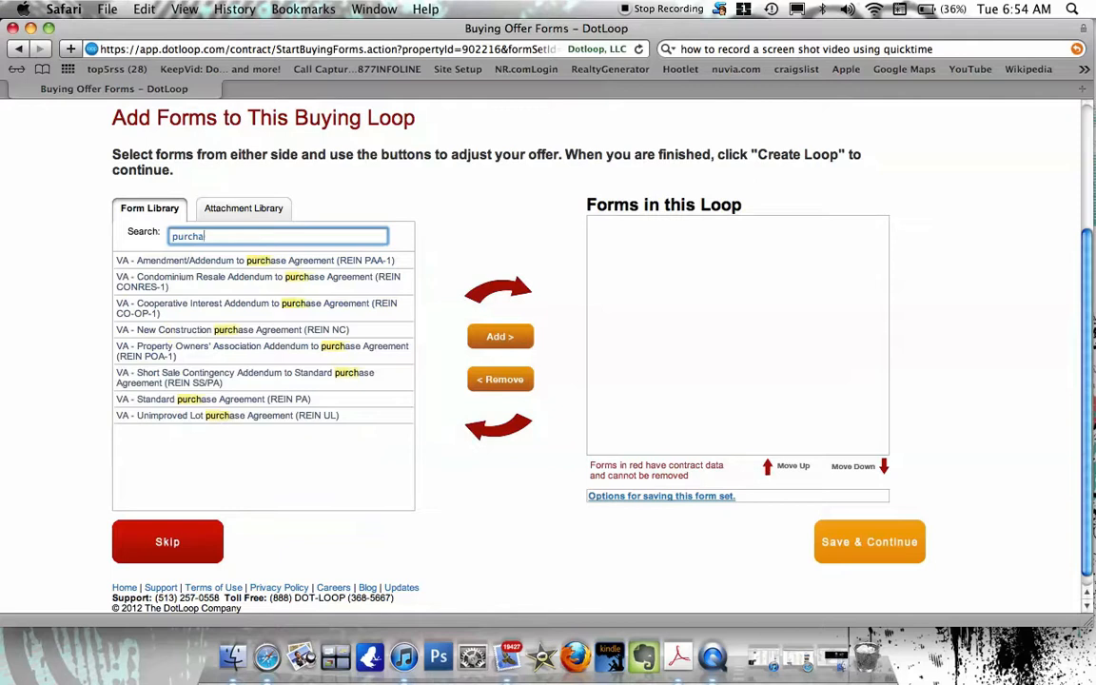
{"action": "type", "text": "se"}
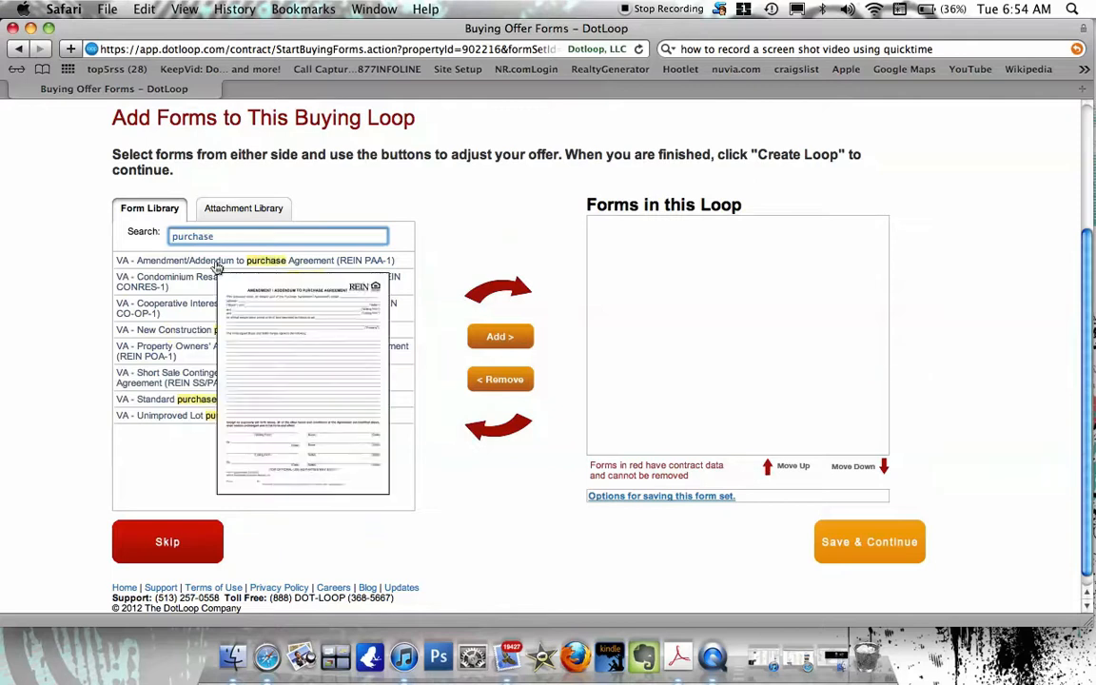
{"action": "left_click", "coordinate": [174, 400]}
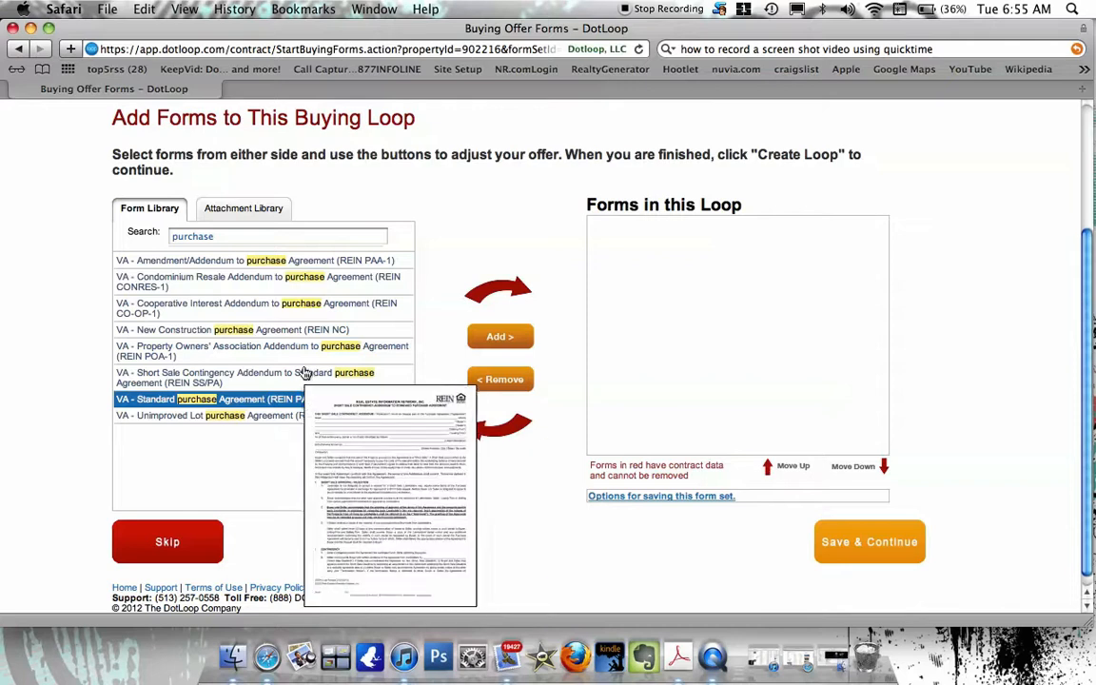
{"action": "left_click", "coordinate": [494, 338]}
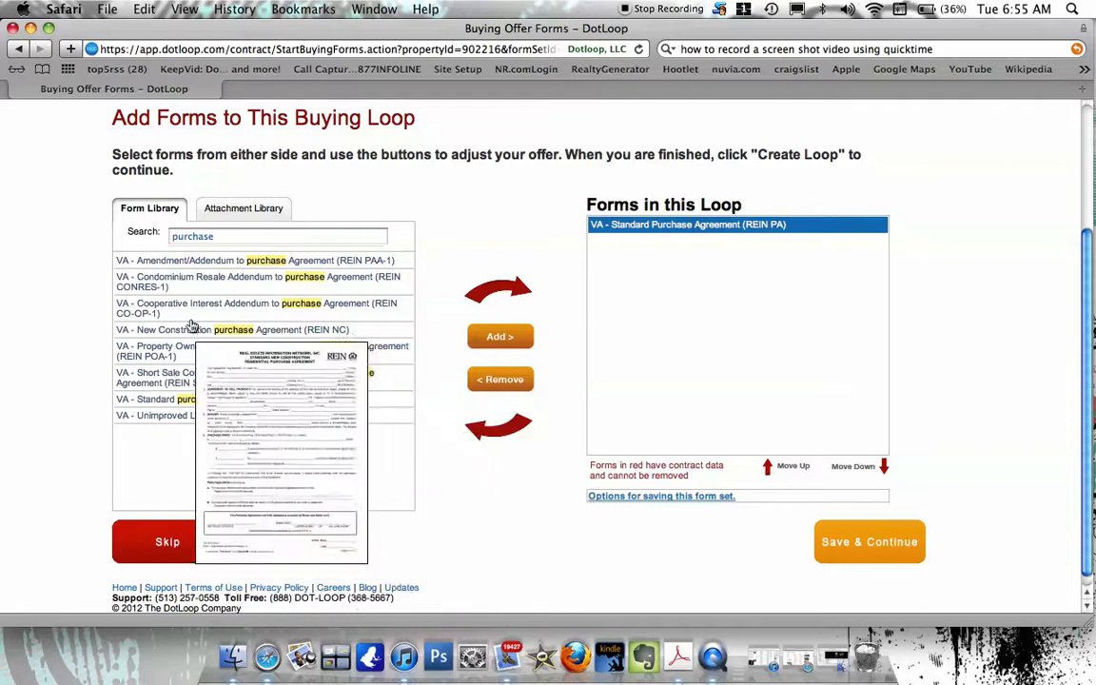
{"action": "left_click", "coordinate": [221, 263]}
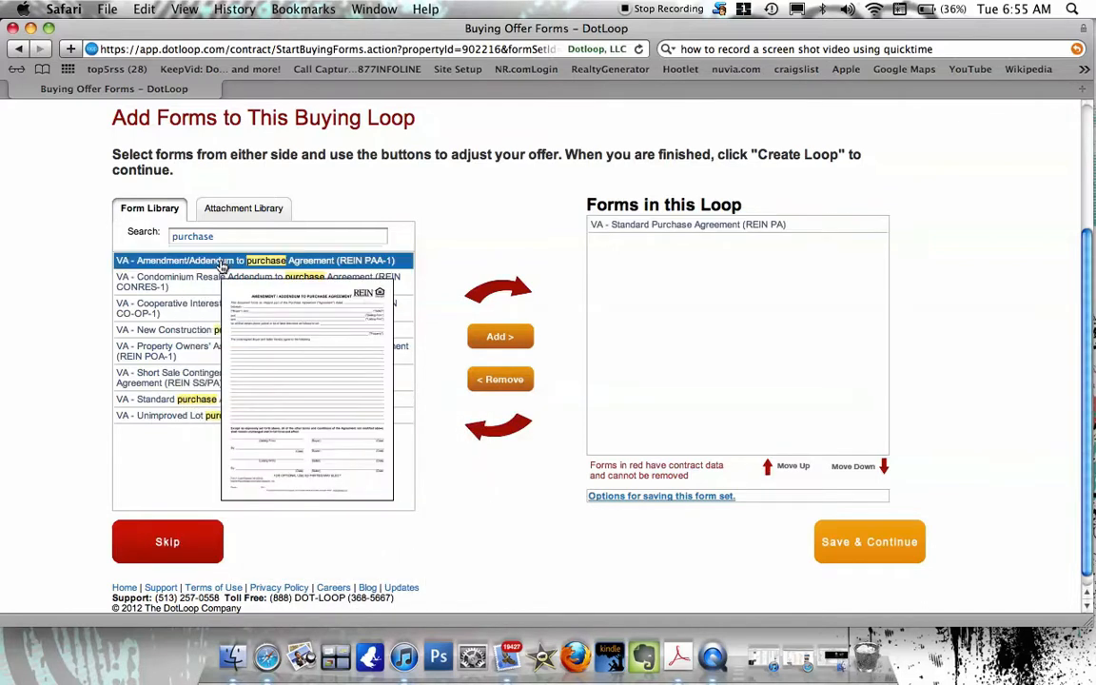
{"action": "left_click", "coordinate": [495, 337]}
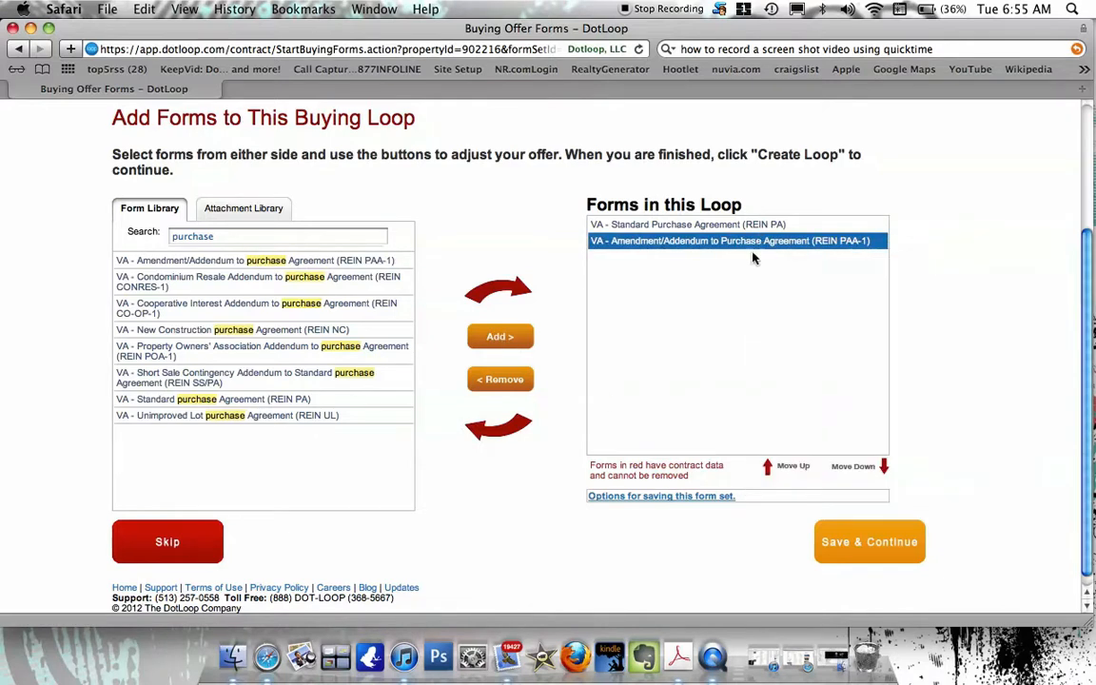
{"action": "left_click", "coordinate": [872, 545]}
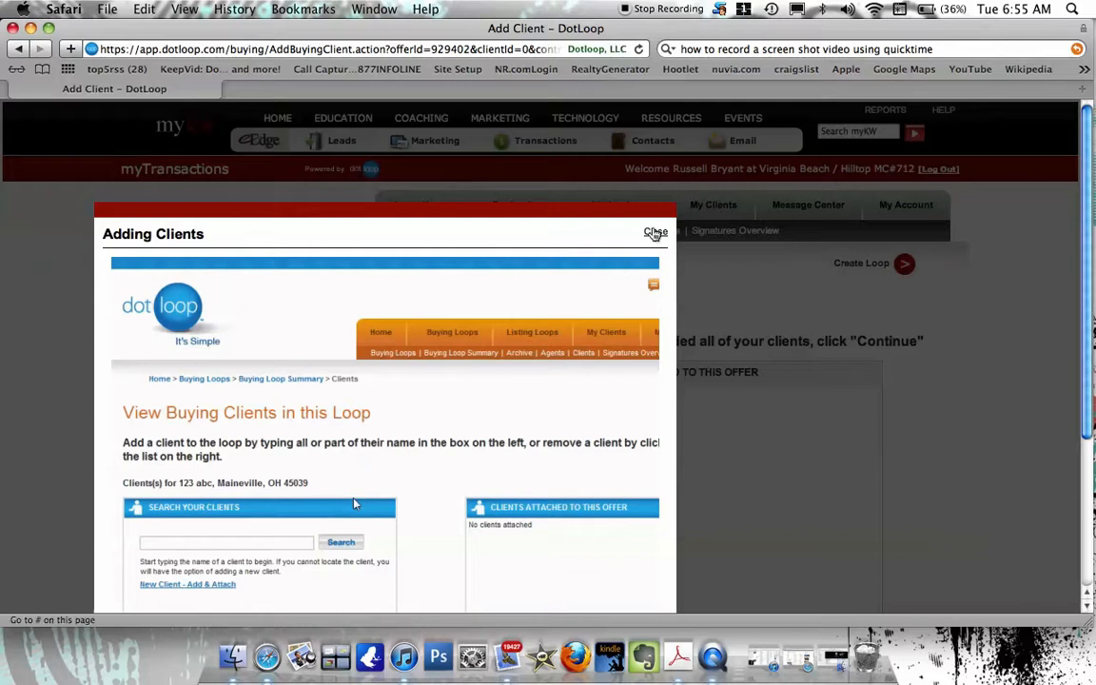
Search the client list, attach the matching buyer client to the offer, and save.
{"action": "left_click", "coordinate": [655, 233]}
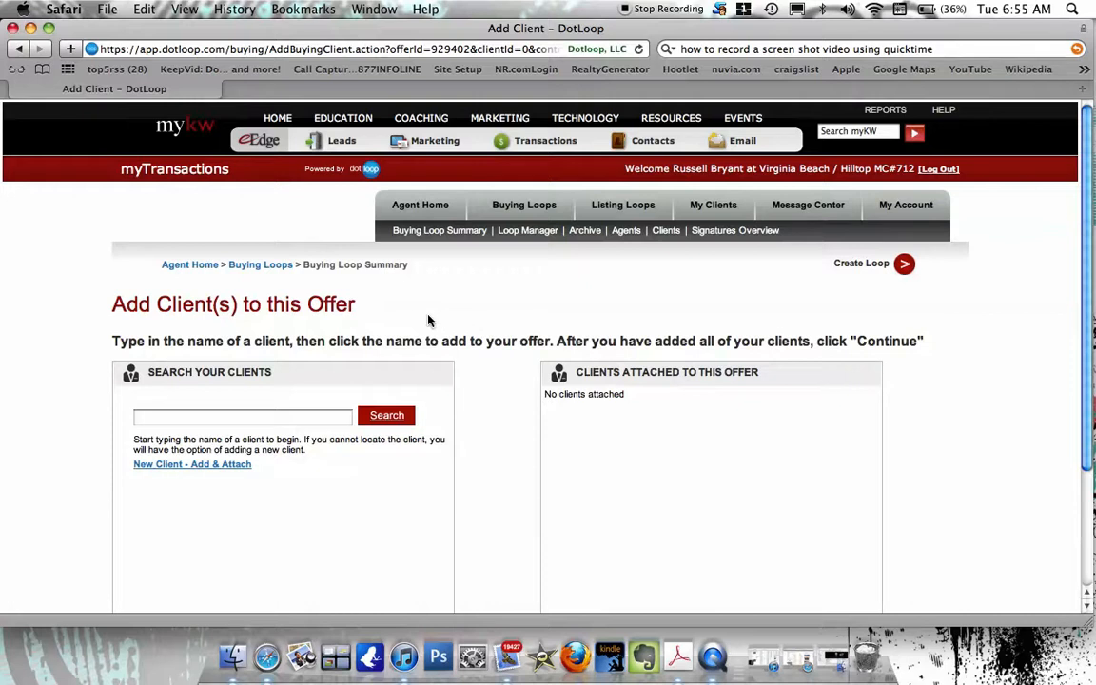
{"action": "scroll", "coordinate": [428, 321], "scroll_direction": "down", "scroll_amount": 3}
{"action": "left_click", "coordinate": [307, 314]}
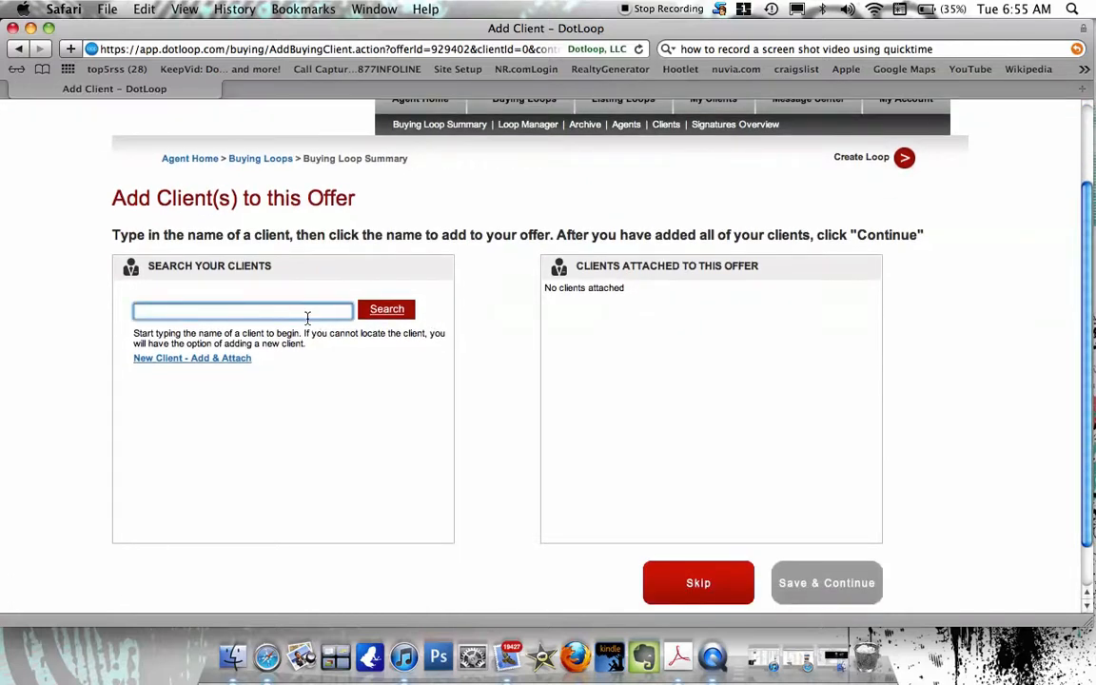
{"action": "type", "text": "Kegg"}
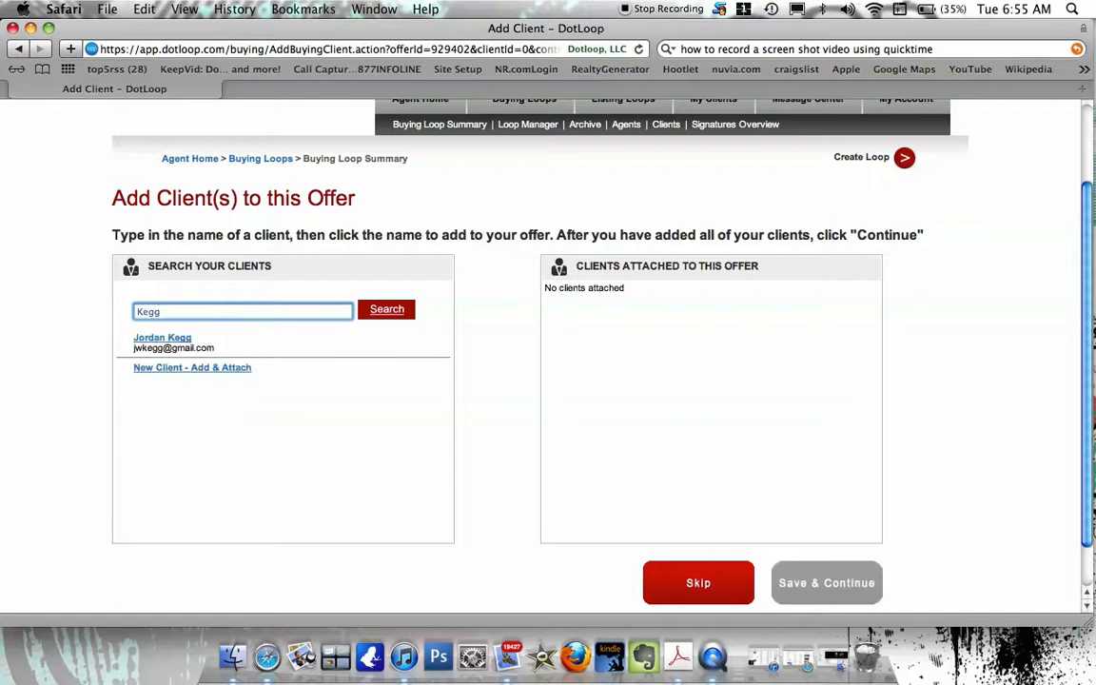
{"action": "left_click", "coordinate": [163, 342]}
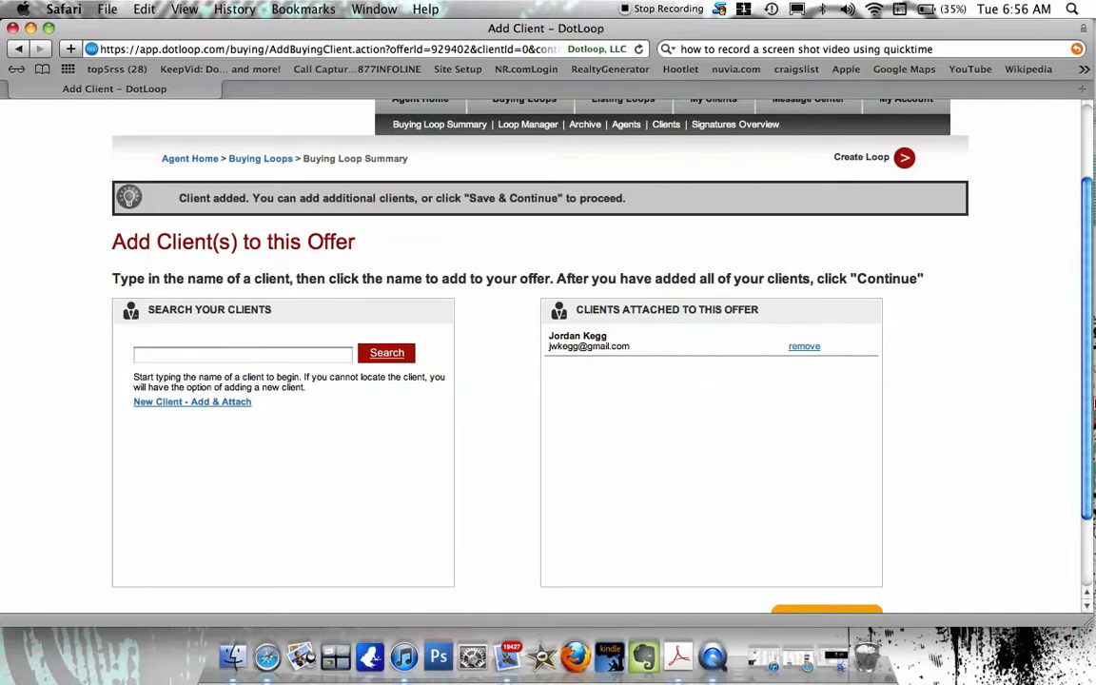
{"action": "scroll", "coordinate": [822, 408], "scroll_direction": "down", "scroll_amount": 2}
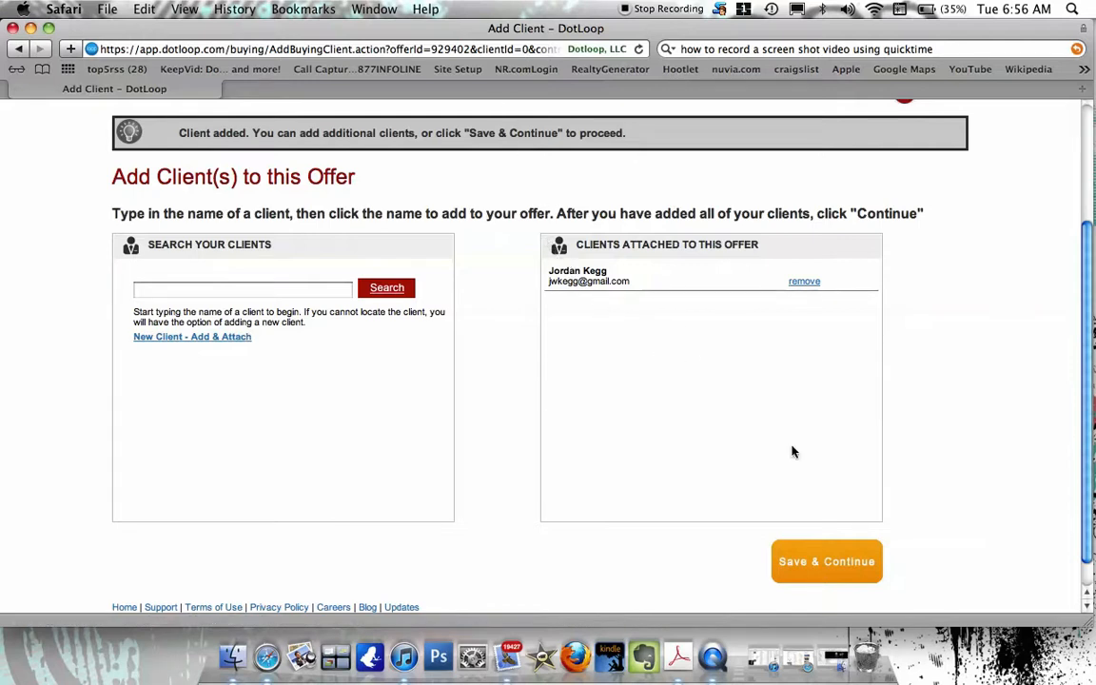
{"action": "left_click", "coordinate": [830, 561]}
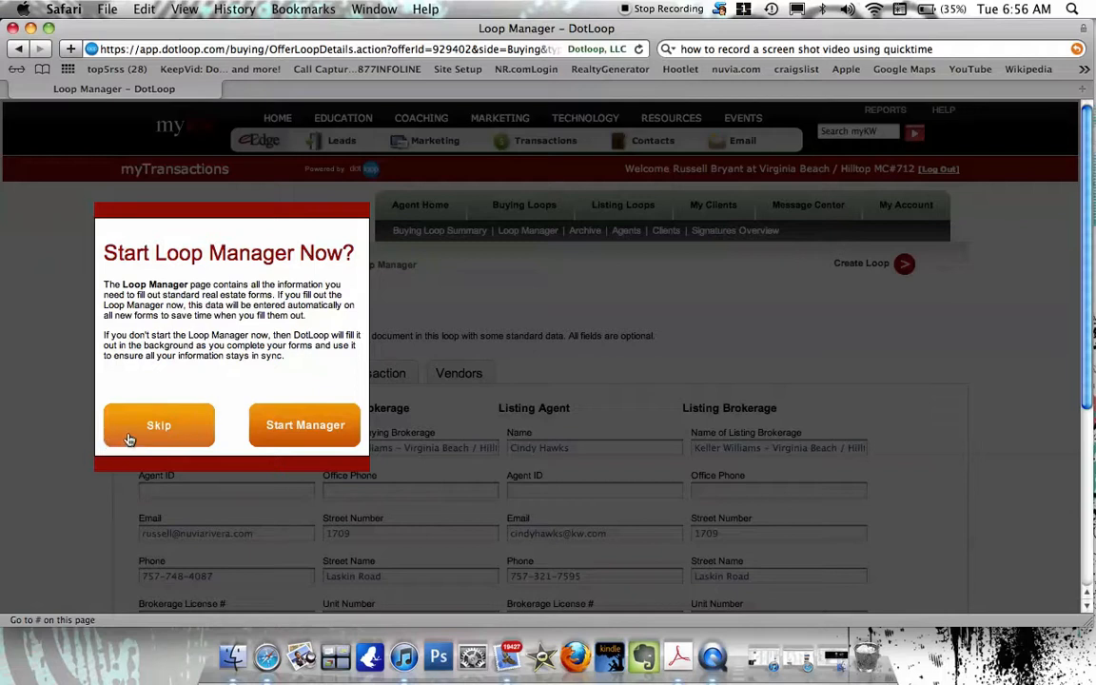
Skip the Start Loop Manager prompt and review the prefilled agent and client details.
{"action": "left_click", "coordinate": [316, 431]}
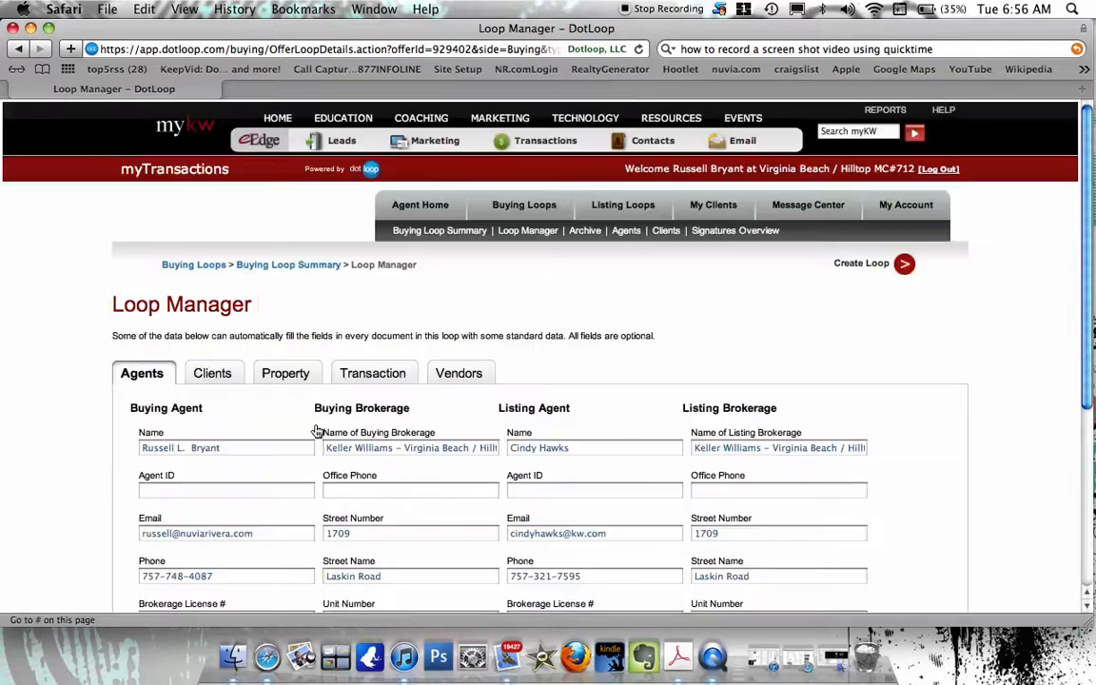
{"action": "scroll", "coordinate": [317, 431], "scroll_direction": "down", "scroll_amount": 5}
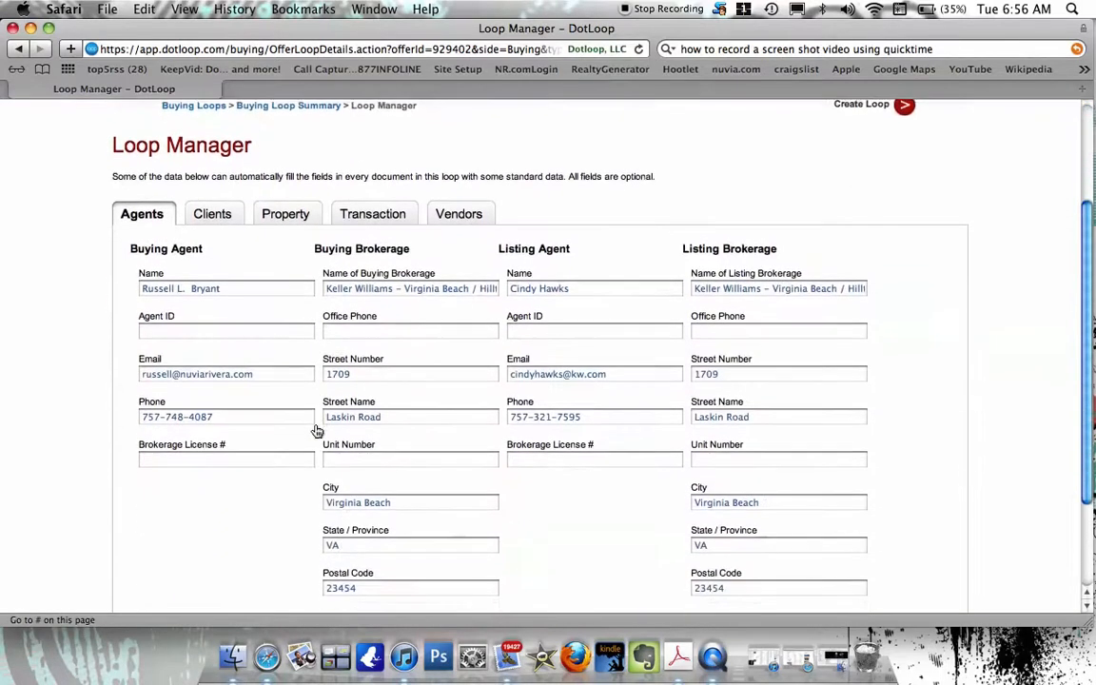
{"action": "scroll", "coordinate": [317, 431], "scroll_direction": "down", "scroll_amount": 2}
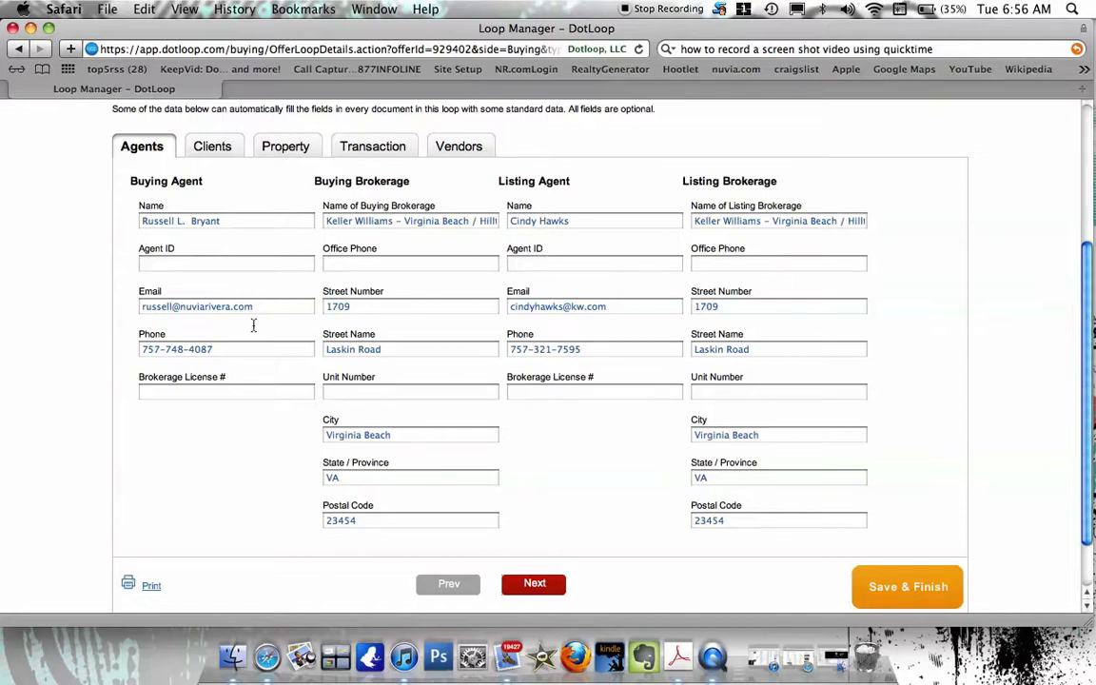
{"action": "left_click", "coordinate": [208, 145]}
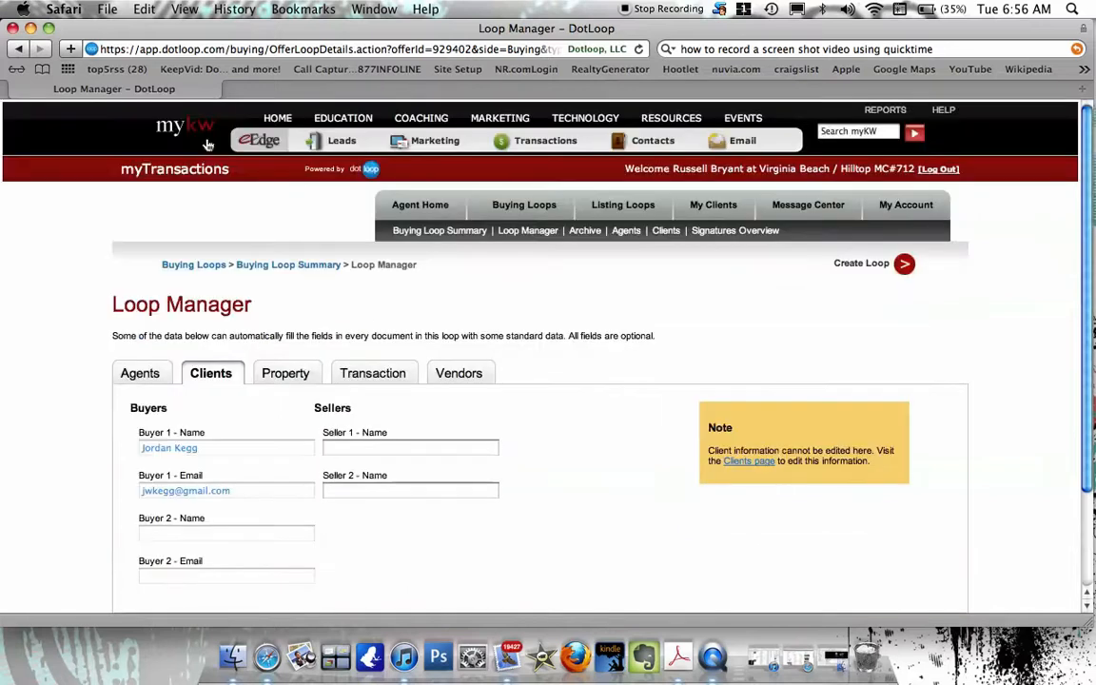
{"action": "scroll", "coordinate": [233, 275], "scroll_direction": "down", "scroll_amount": 2}
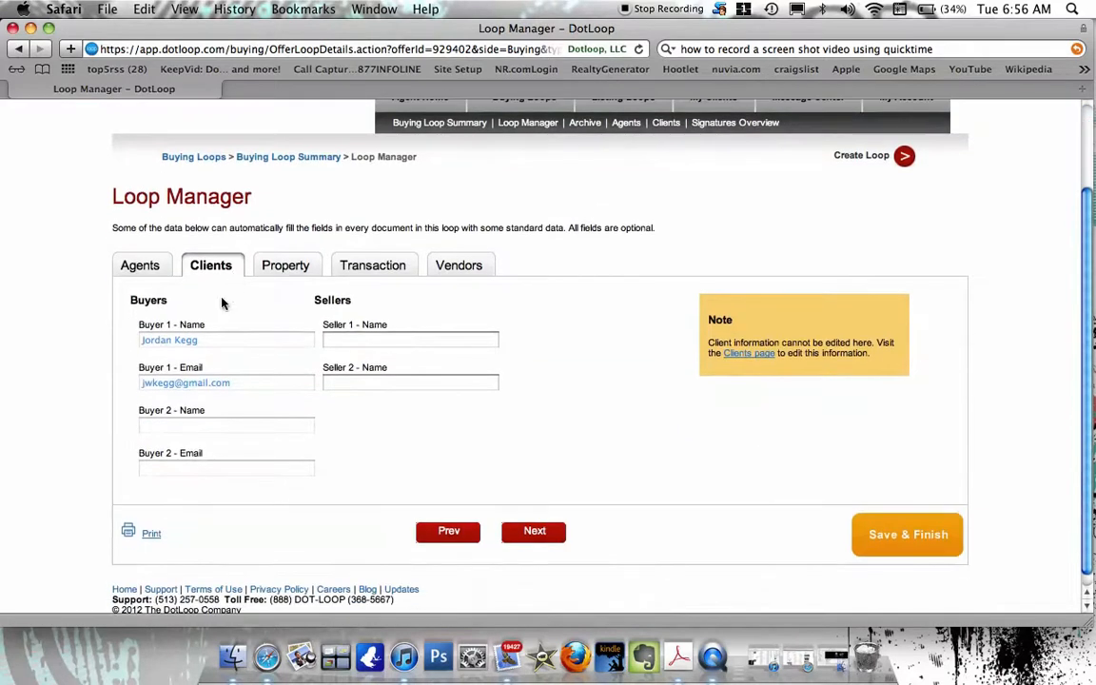
Review the prefilled property details, then move on to the Transaction section.
{"action": "left_click", "coordinate": [285, 264]}
{"action": "scroll", "coordinate": [296, 314], "scroll_direction": "down", "scroll_amount": 3}
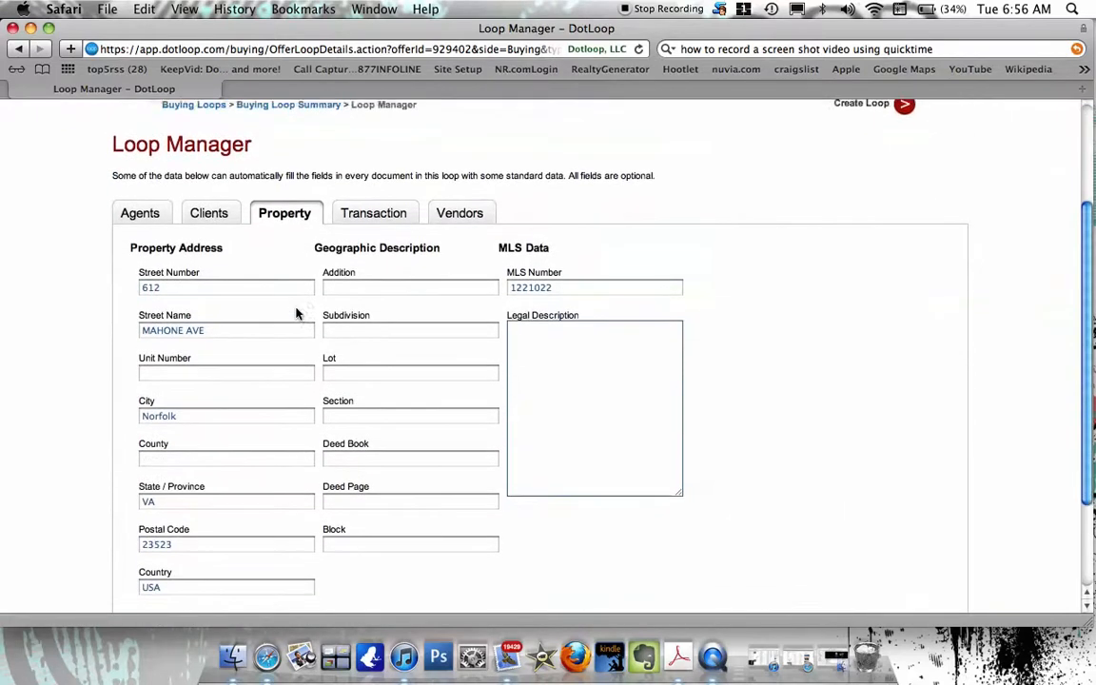
{"action": "scroll", "coordinate": [296, 314], "scroll_direction": "down", "scroll_amount": 2}
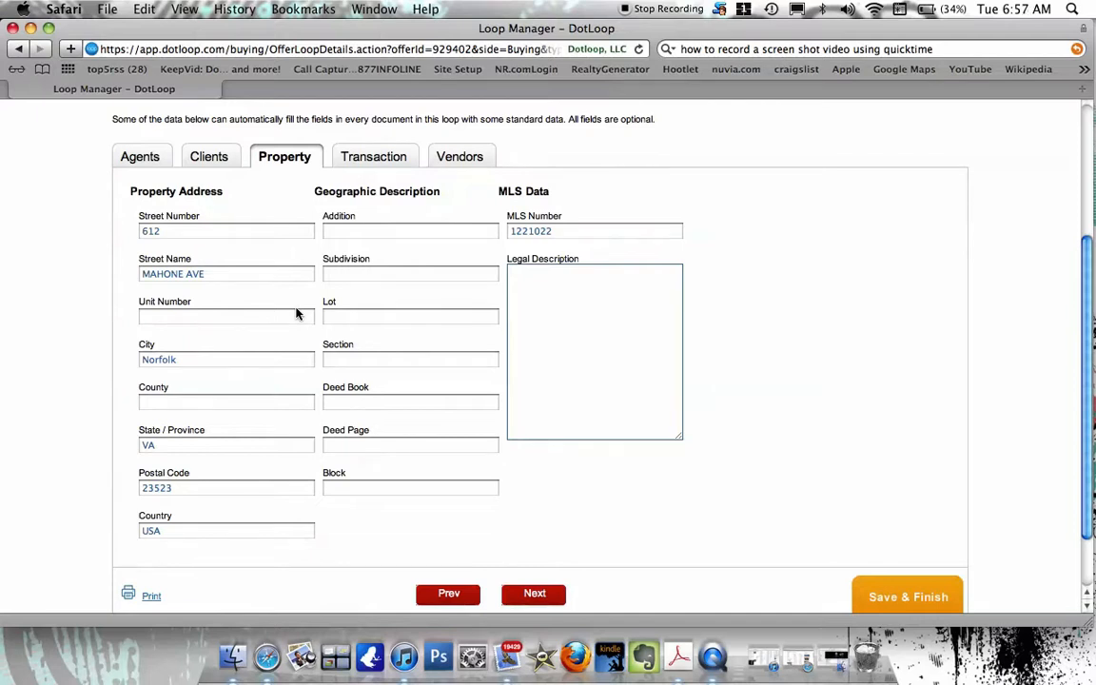
{"action": "scroll", "coordinate": [296, 314], "scroll_direction": "up", "scroll_amount": 1}
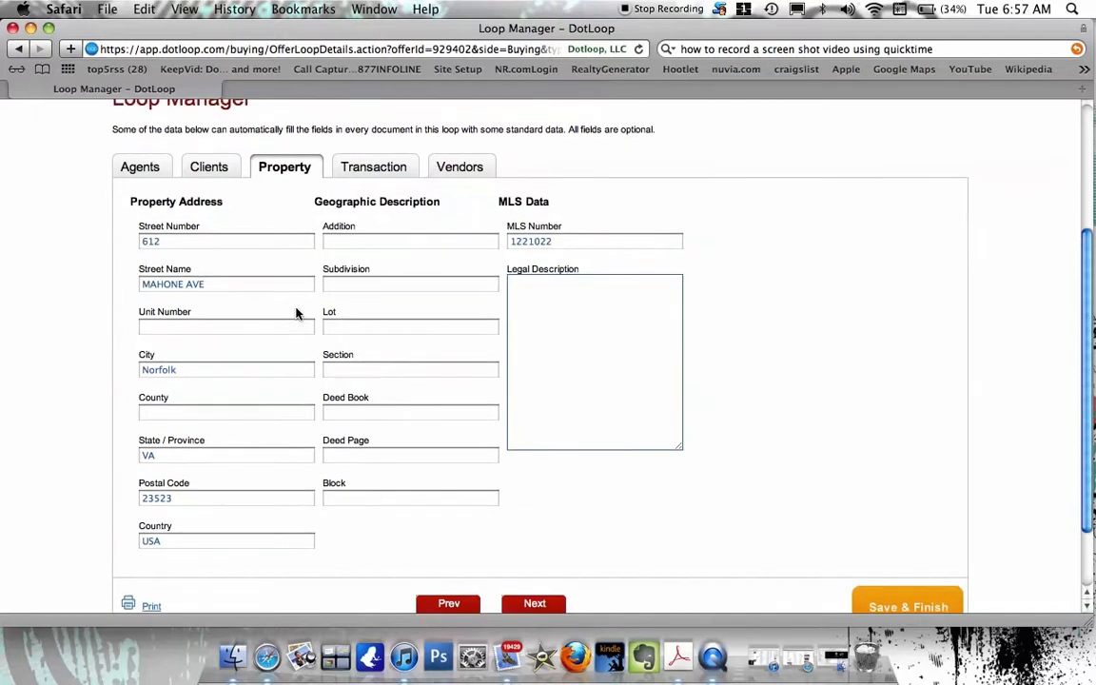
{"action": "left_click", "coordinate": [384, 167]}
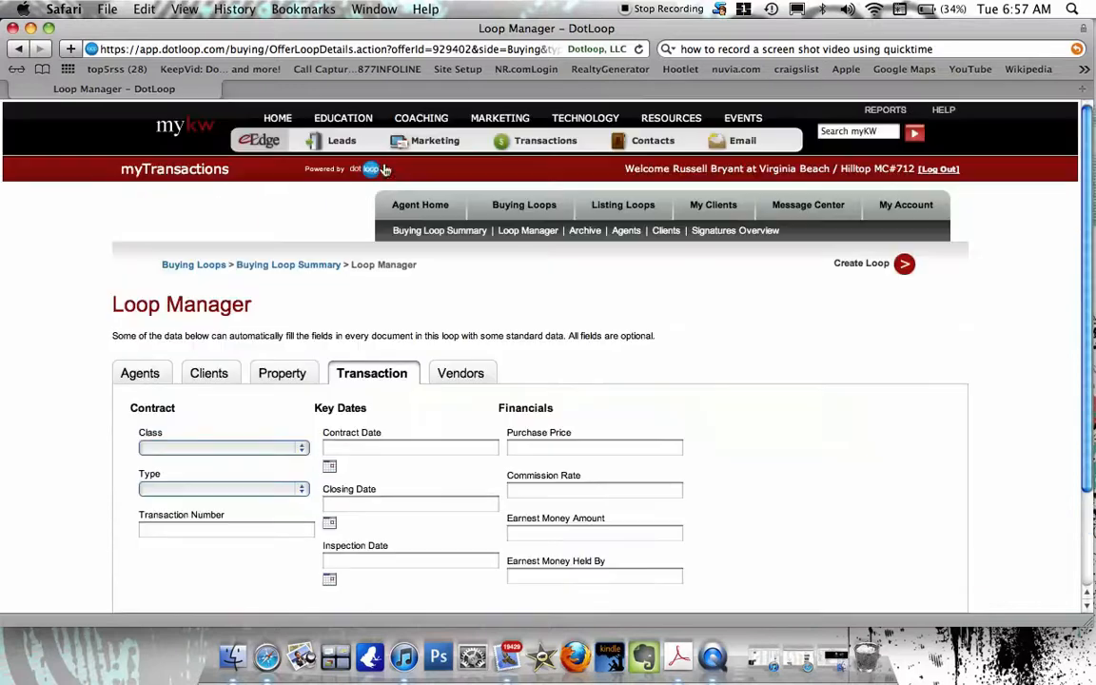
Leave the earnest money, contract Class and contract Type fields blank on the Transaction tab.
{"action": "scroll", "coordinate": [350, 412], "scroll_direction": "down", "scroll_amount": 4}
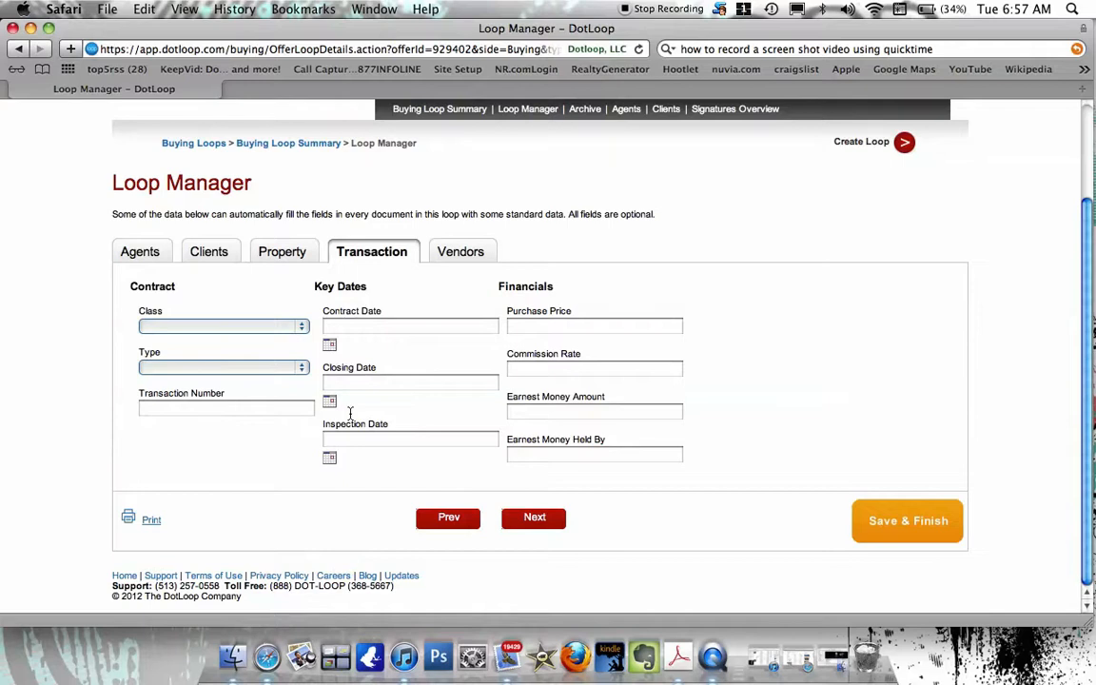
{"action": "left_click", "coordinate": [528, 416]}
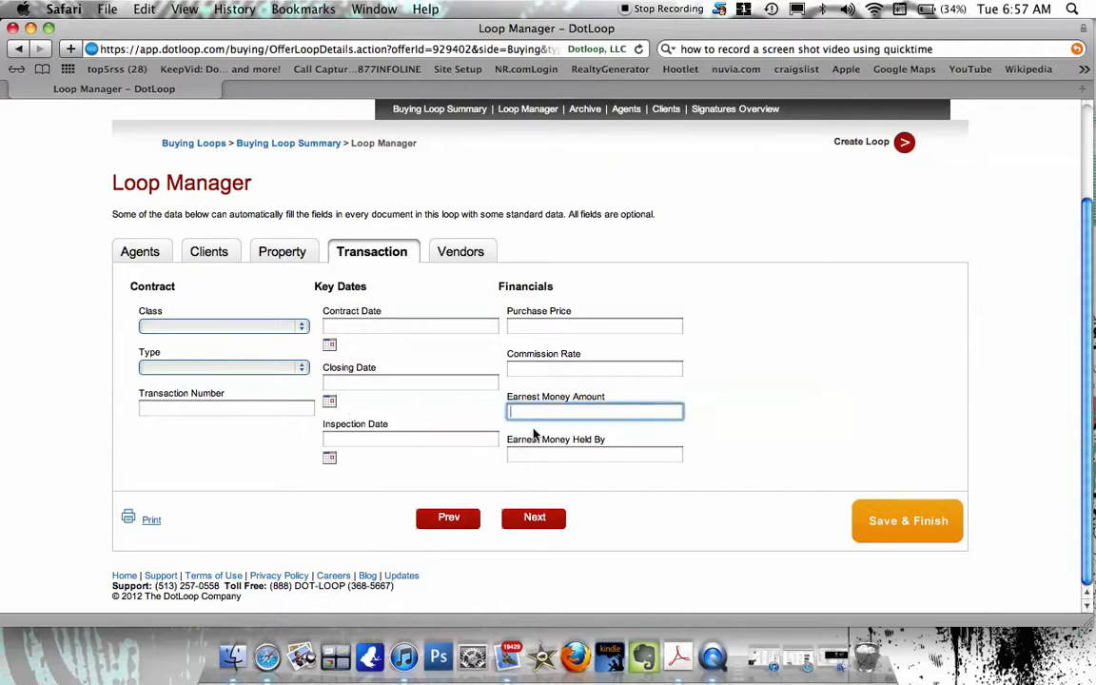
{"action": "left_click", "coordinate": [539, 458]}
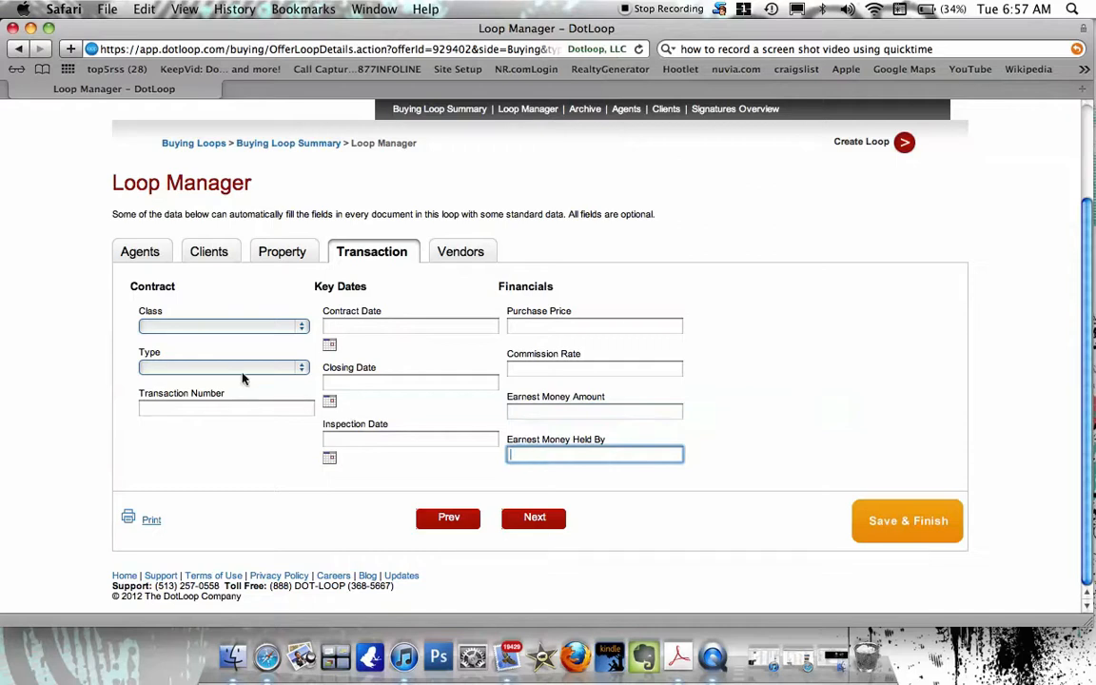
{"action": "left_click", "coordinate": [215, 328]}
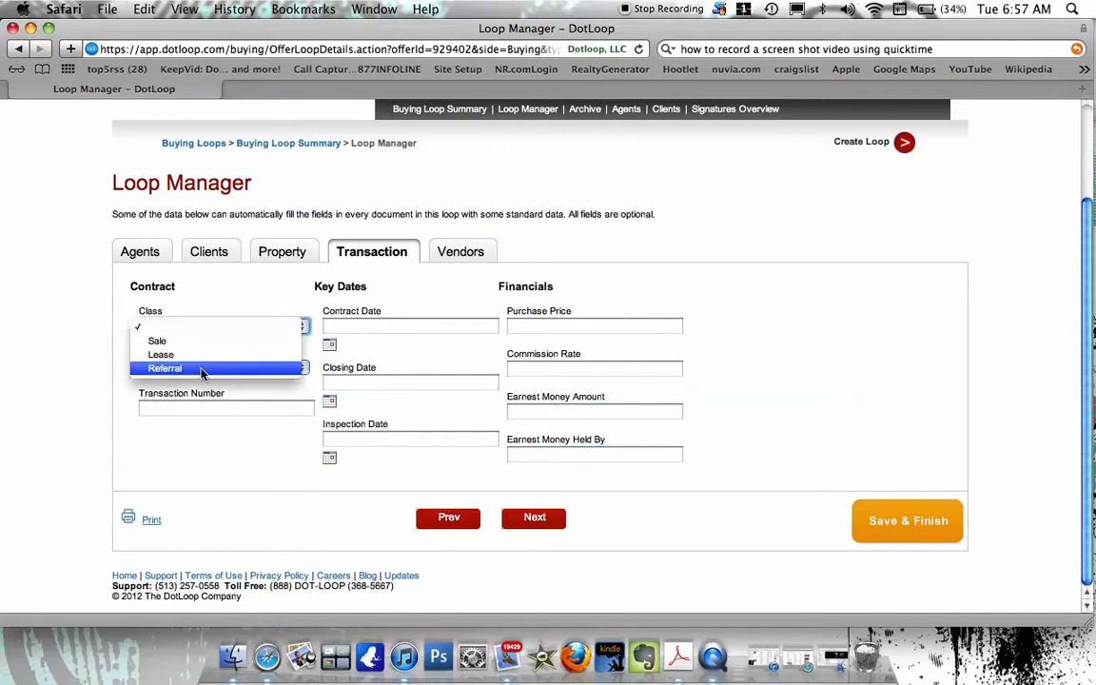
{"action": "left_click", "coordinate": [231, 295]}
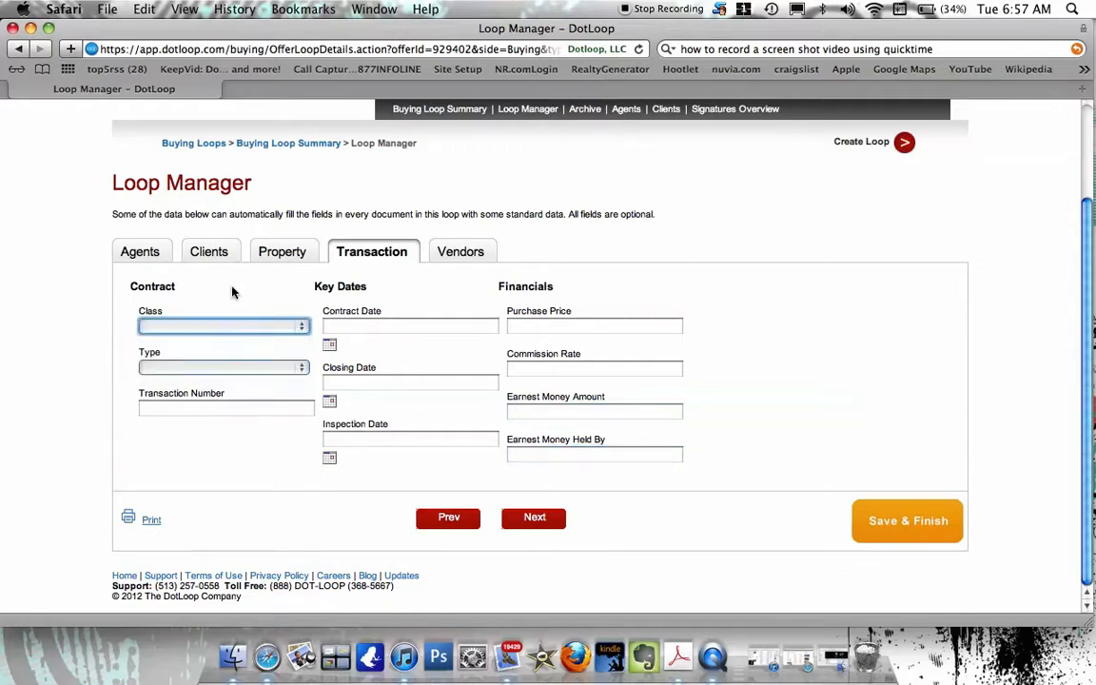
{"action": "left_click", "coordinate": [210, 372]}
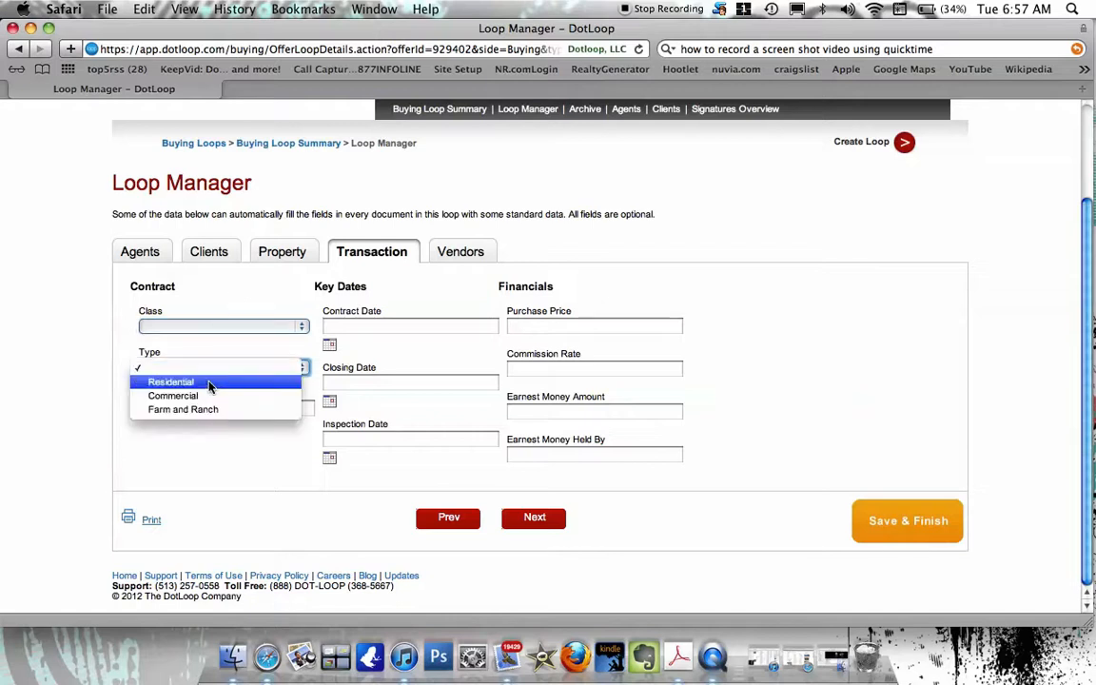
{"action": "left_click", "coordinate": [228, 362]}
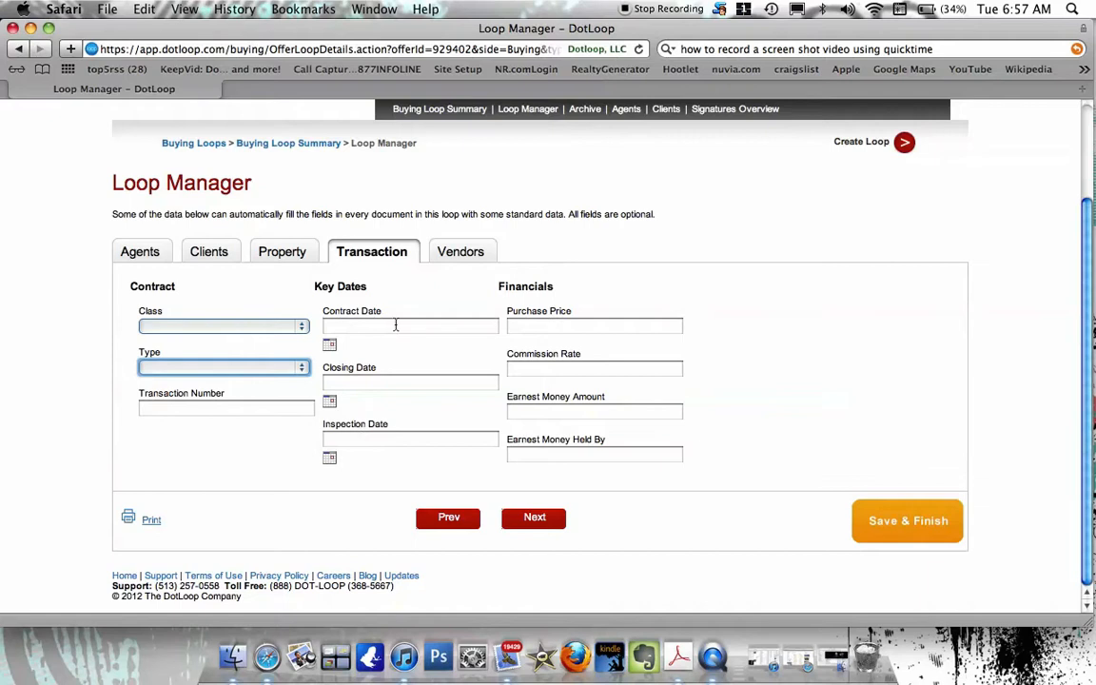
Review the Vendors tab and Save & Finish the Loop Manager.
{"action": "left_click", "coordinate": [459, 256]}
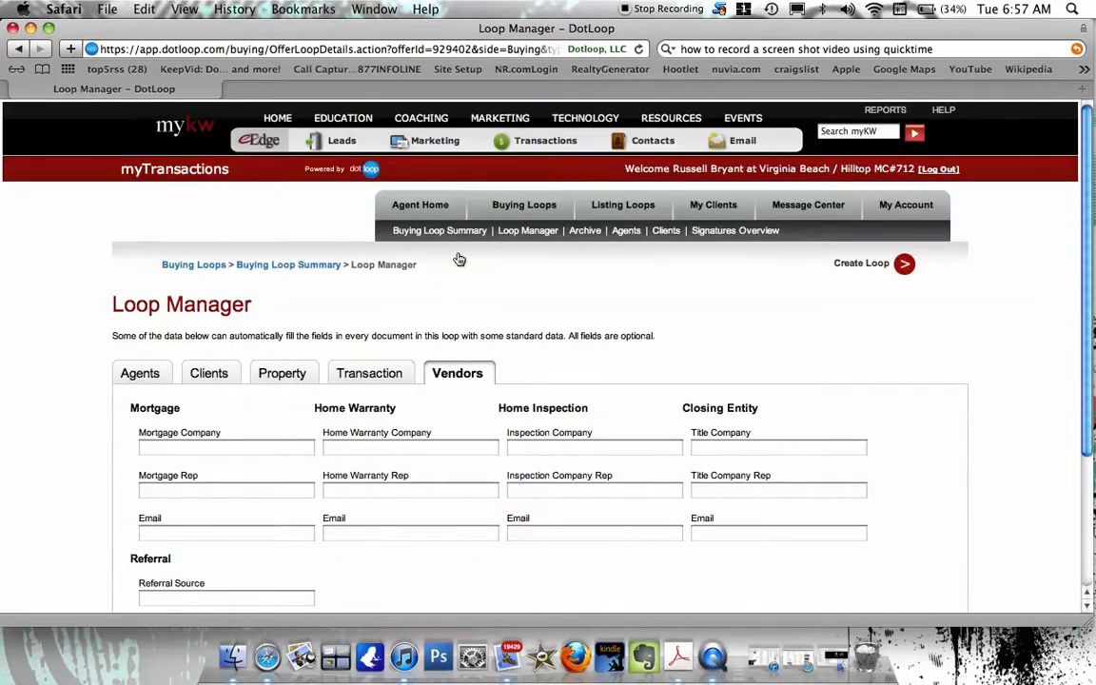
{"action": "scroll", "coordinate": [439, 380], "scroll_direction": "down", "scroll_amount": 1}
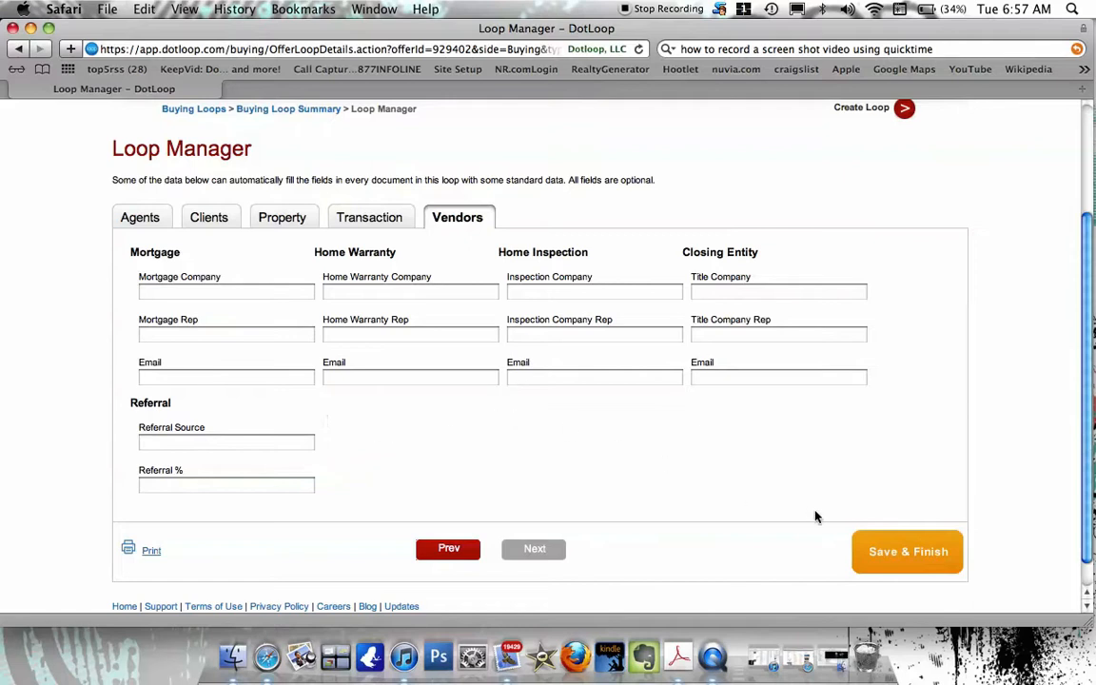
{"action": "left_click", "coordinate": [895, 560]}
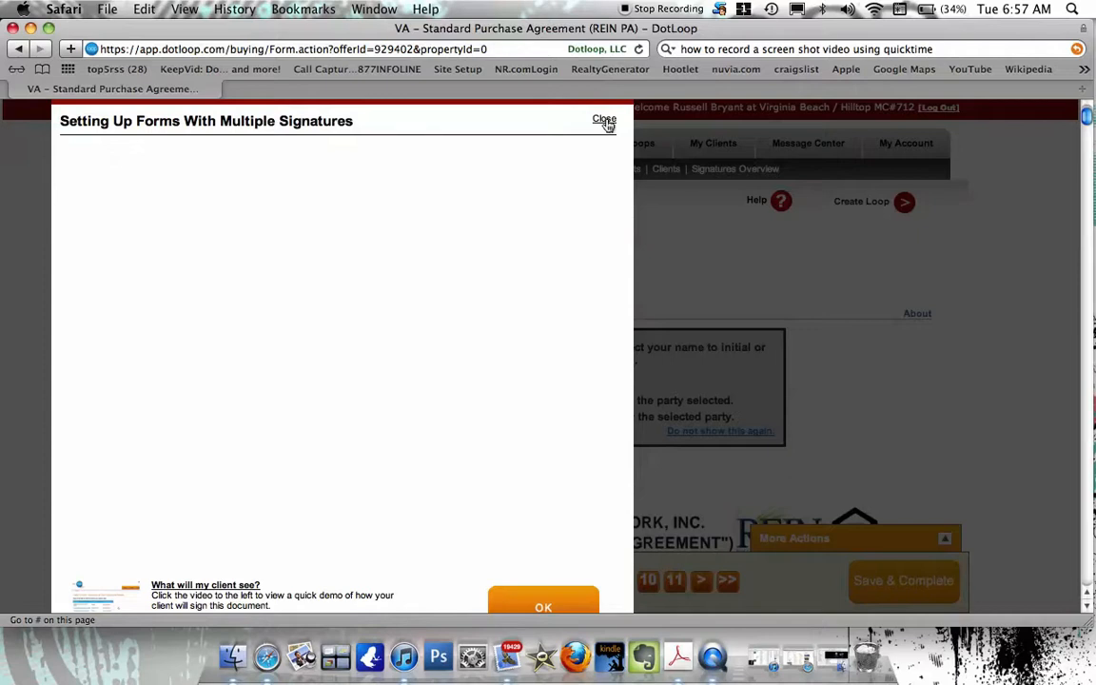
Enter September 14, 2012 as the agreement date on line 1.
{"action": "left_click", "coordinate": [606, 123]}
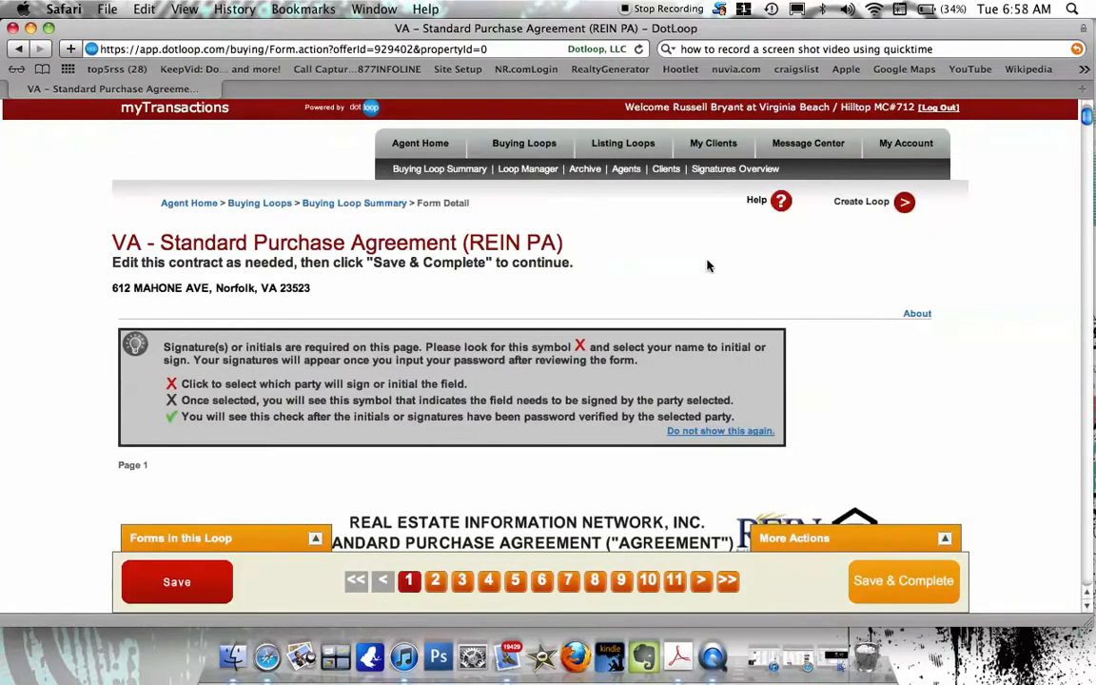
{"action": "scroll", "coordinate": [707, 265], "scroll_direction": "down", "scroll_amount": 5}
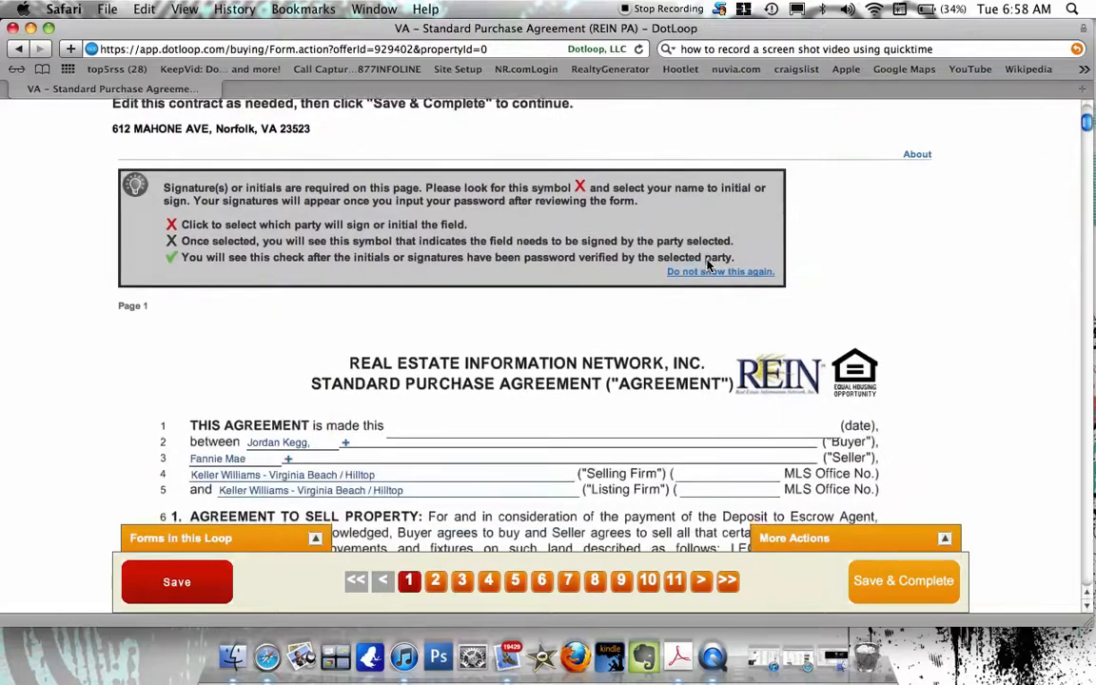
{"action": "scroll", "coordinate": [707, 266], "scroll_direction": "down", "scroll_amount": 2}
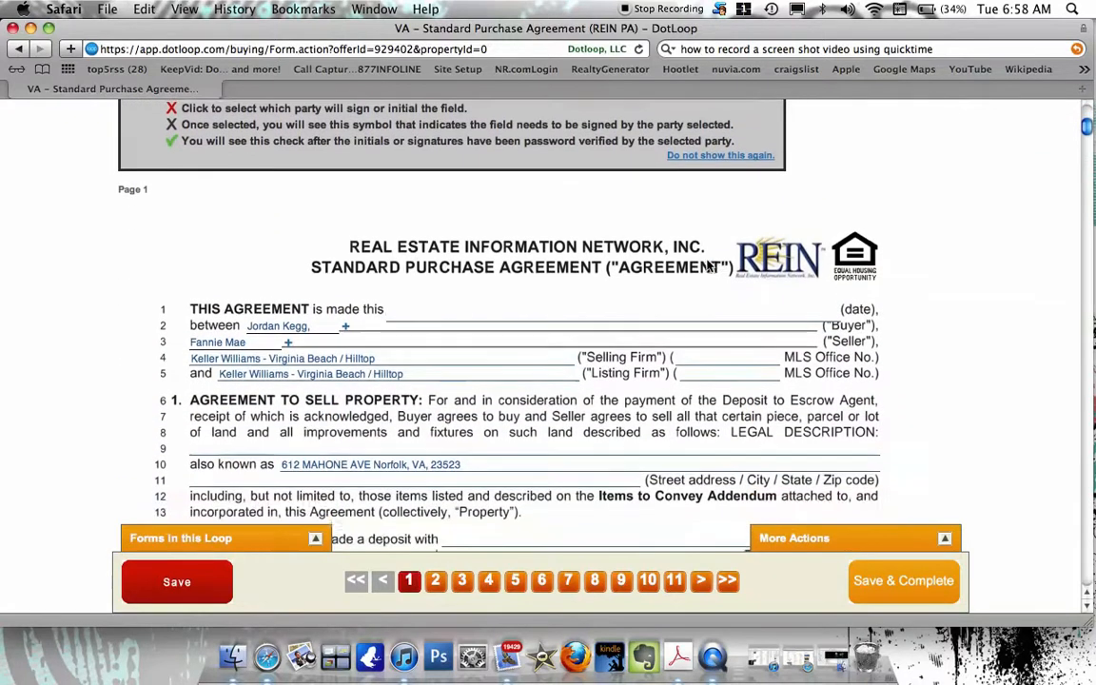
{"action": "scroll", "coordinate": [707, 265], "scroll_direction": "down", "scroll_amount": 2}
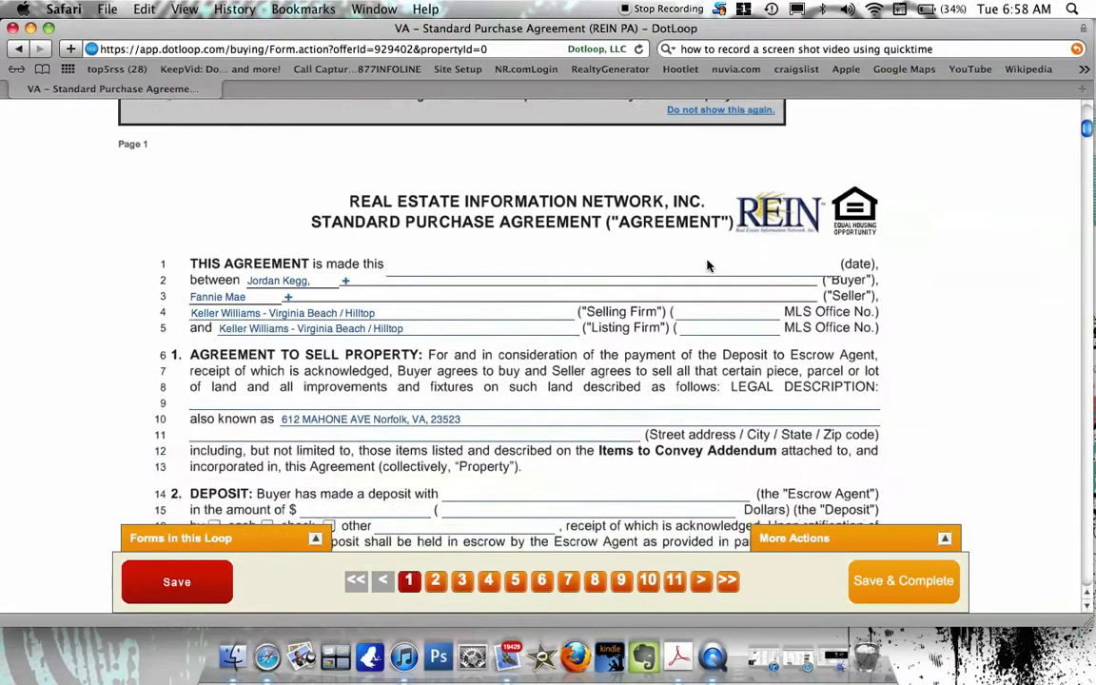
{"action": "left_click", "coordinate": [705, 268]}
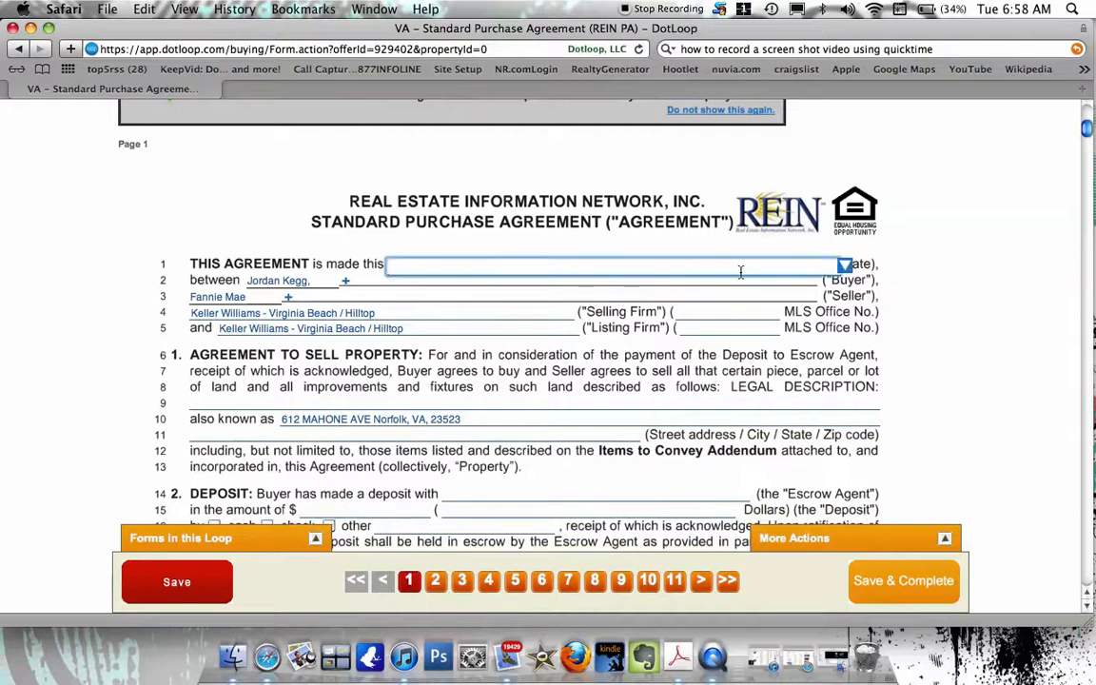
{"action": "left_click", "coordinate": [845, 267]}
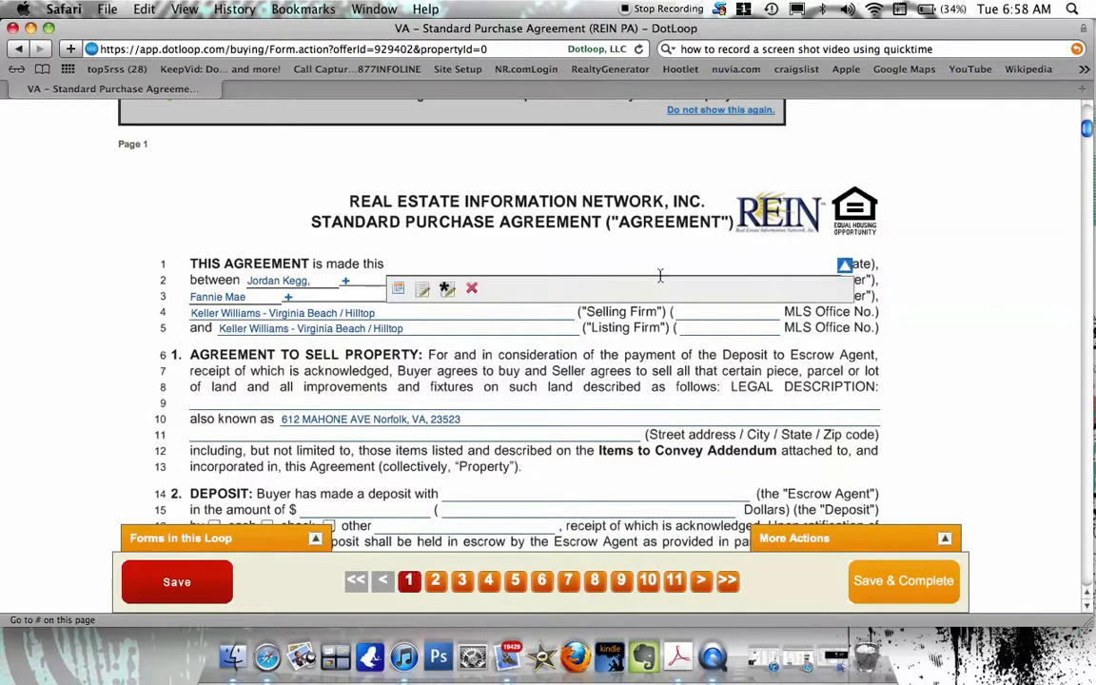
{"action": "left_click", "coordinate": [438, 264]}
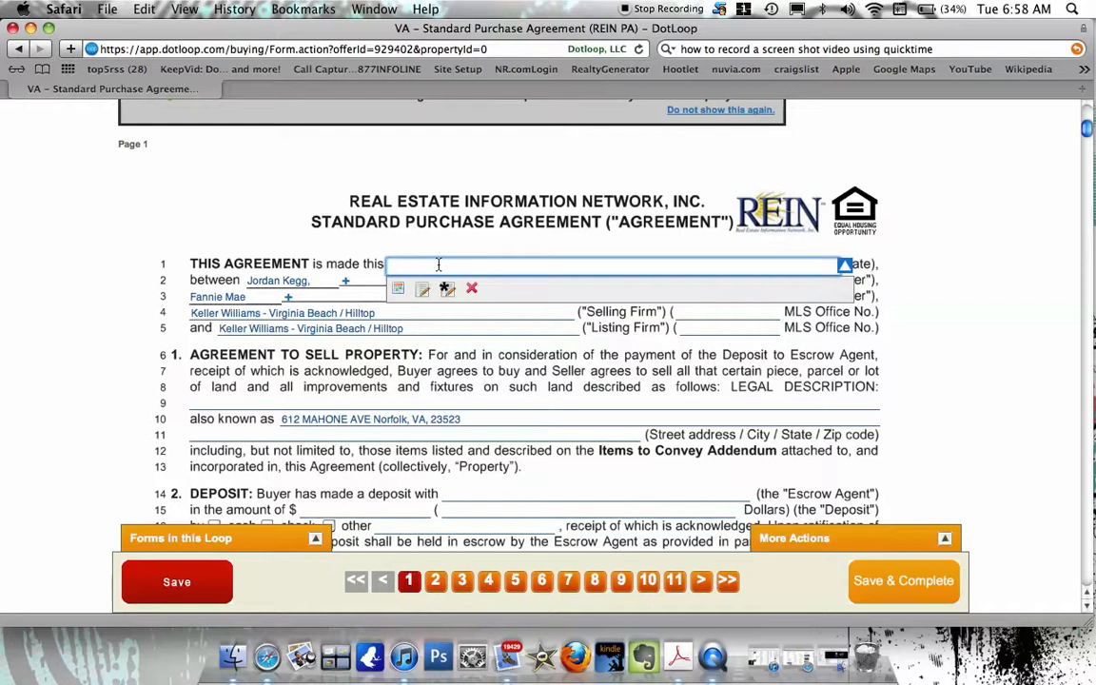
{"action": "type", "text": "September 14,  2012"}
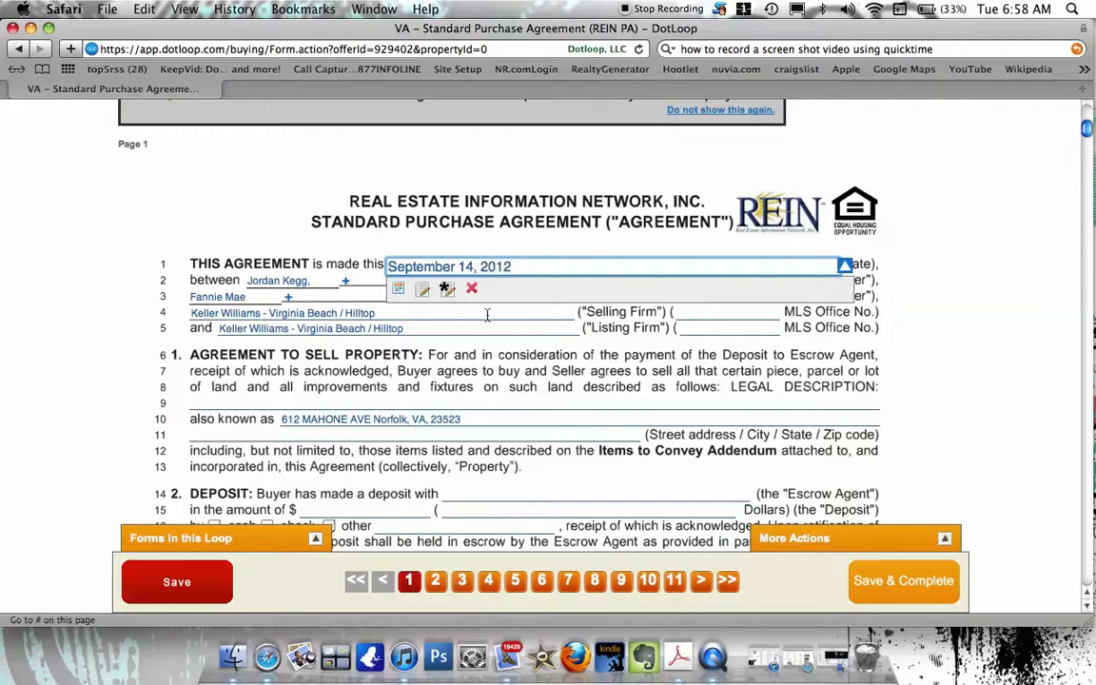
{"action": "left_click", "coordinate": [703, 312]}
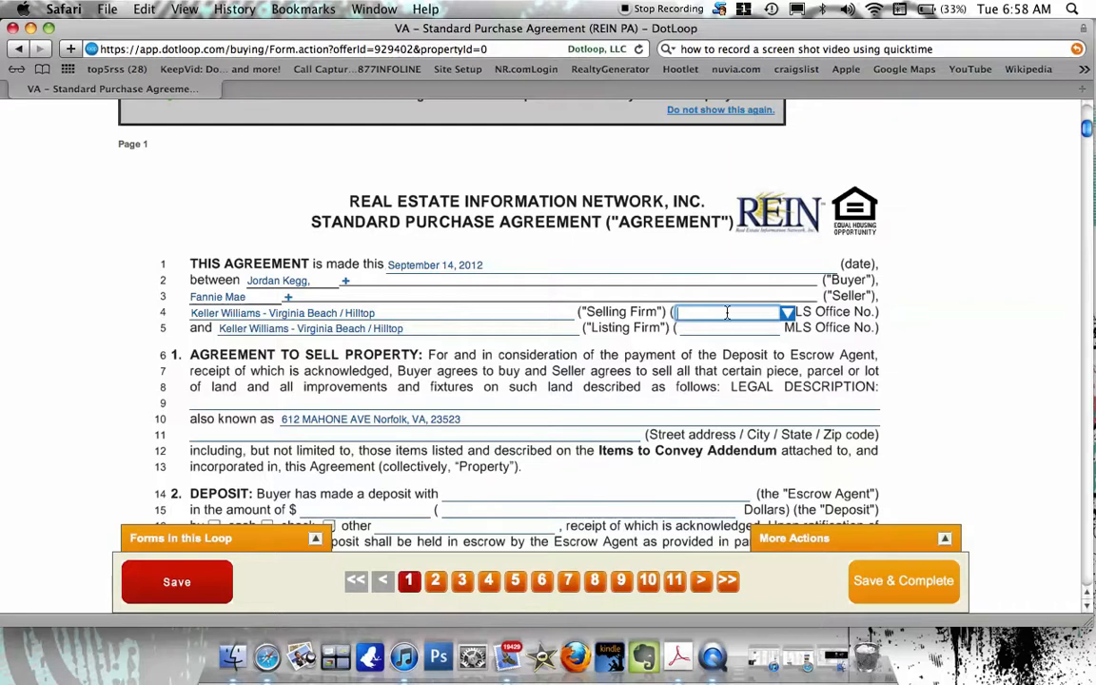
Set the selling firm's MLS Office No. to 22233 and update all matching fields.
{"action": "left_click", "coordinate": [786, 314]}
{"action": "left_click", "coordinate": [731, 314]}
{"action": "type", "text": "22233"}
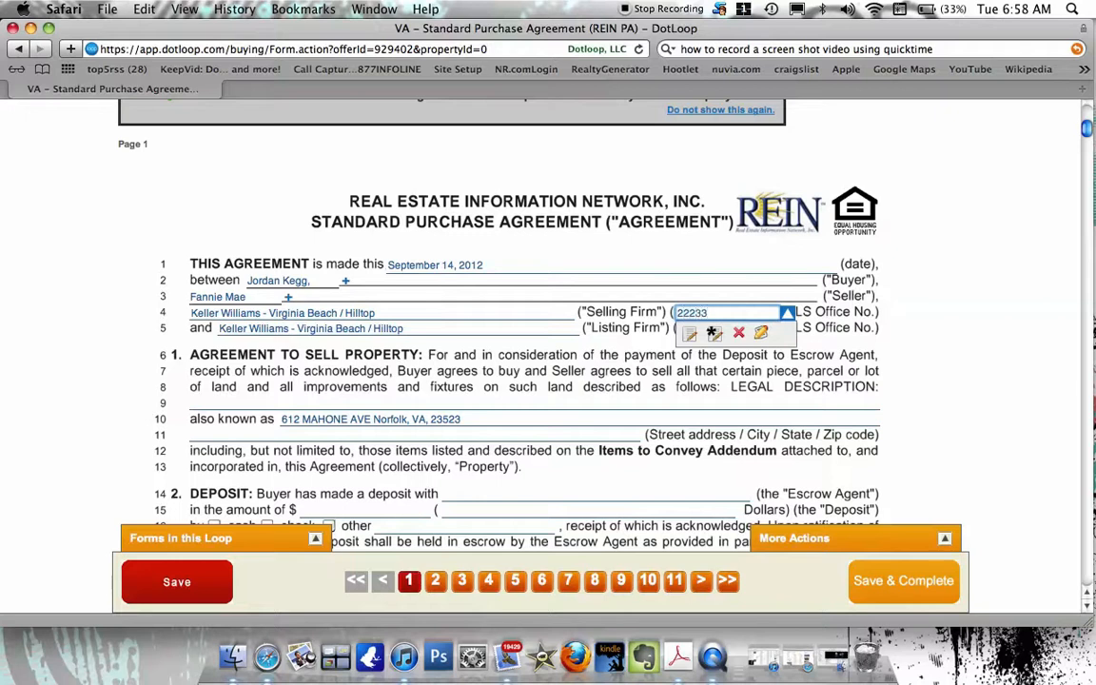
{"action": "left_click", "coordinate": [820, 328]}
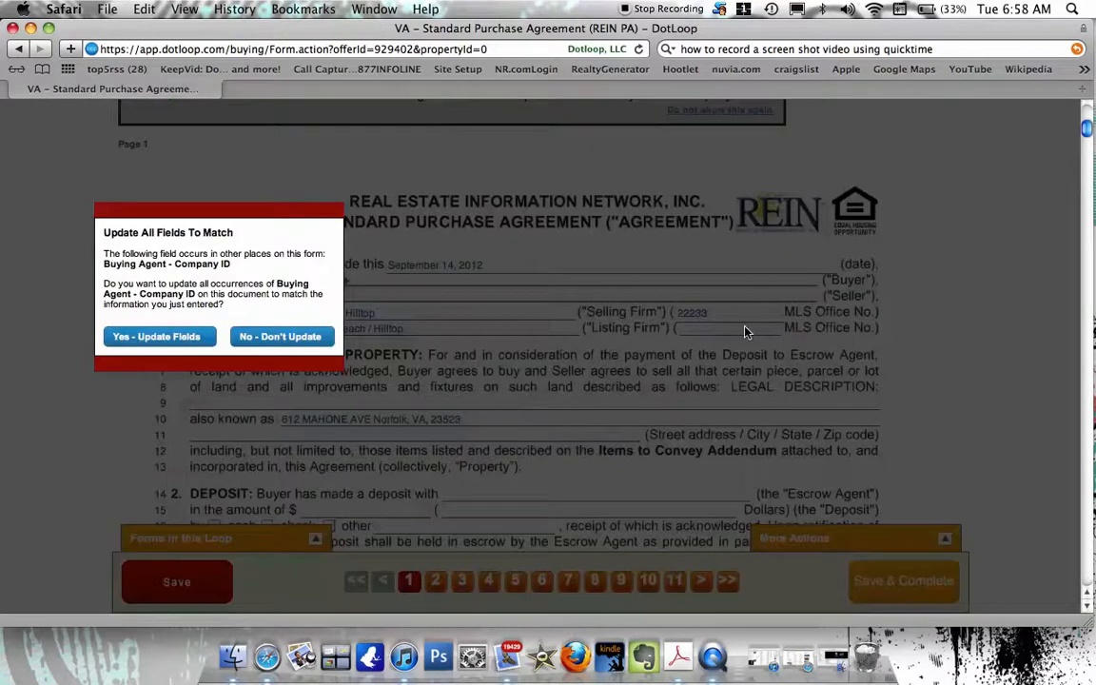
{"action": "left_click", "coordinate": [167, 338]}
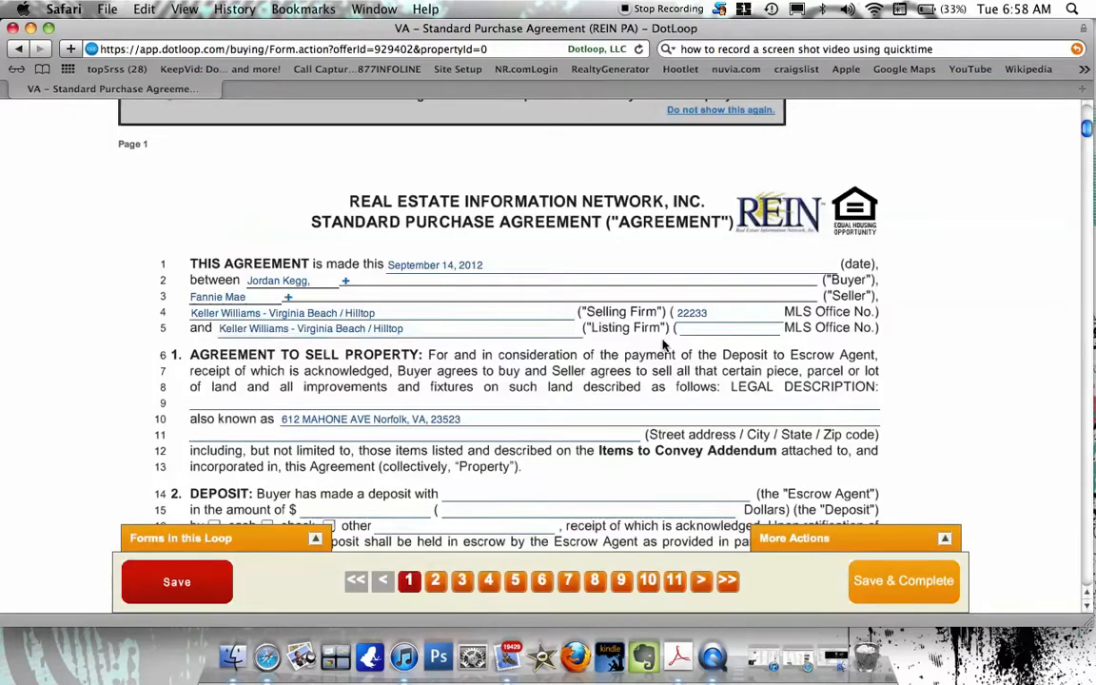
Set the listing firm's MLS Office No. to 22233 and update all matching fields.
{"action": "left_click", "coordinate": [701, 332]}
{"action": "type", "text": "22"}
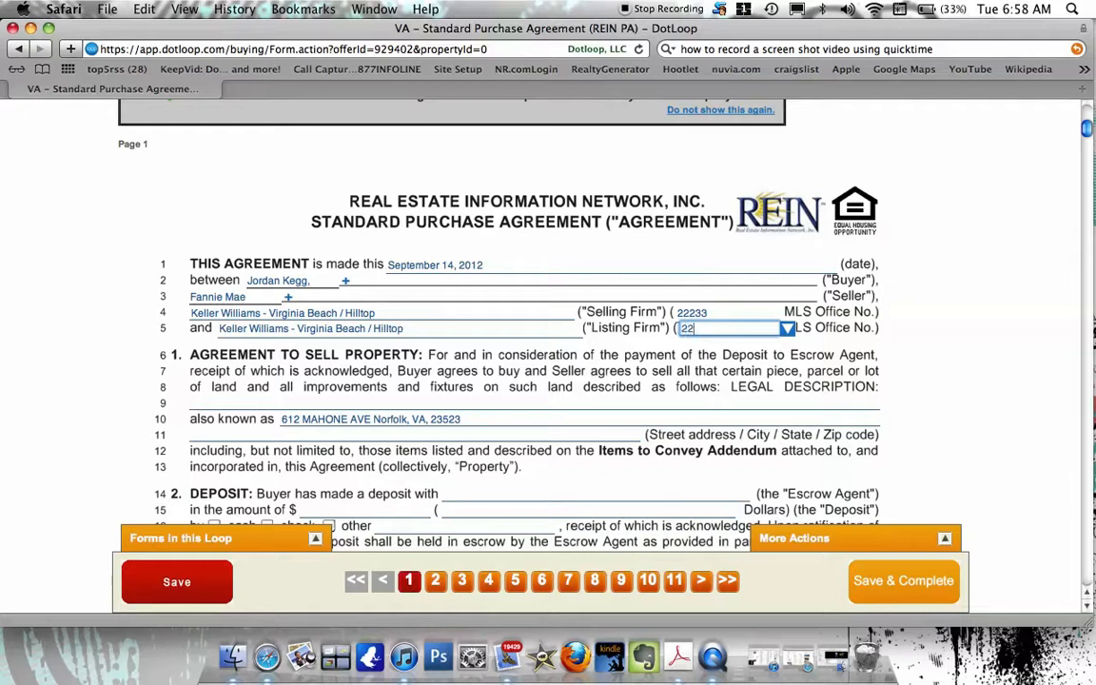
{"action": "type", "text": "2333"}
{"action": "key", "text": "BackSpace"}
{"action": "left_click", "coordinate": [623, 361]}
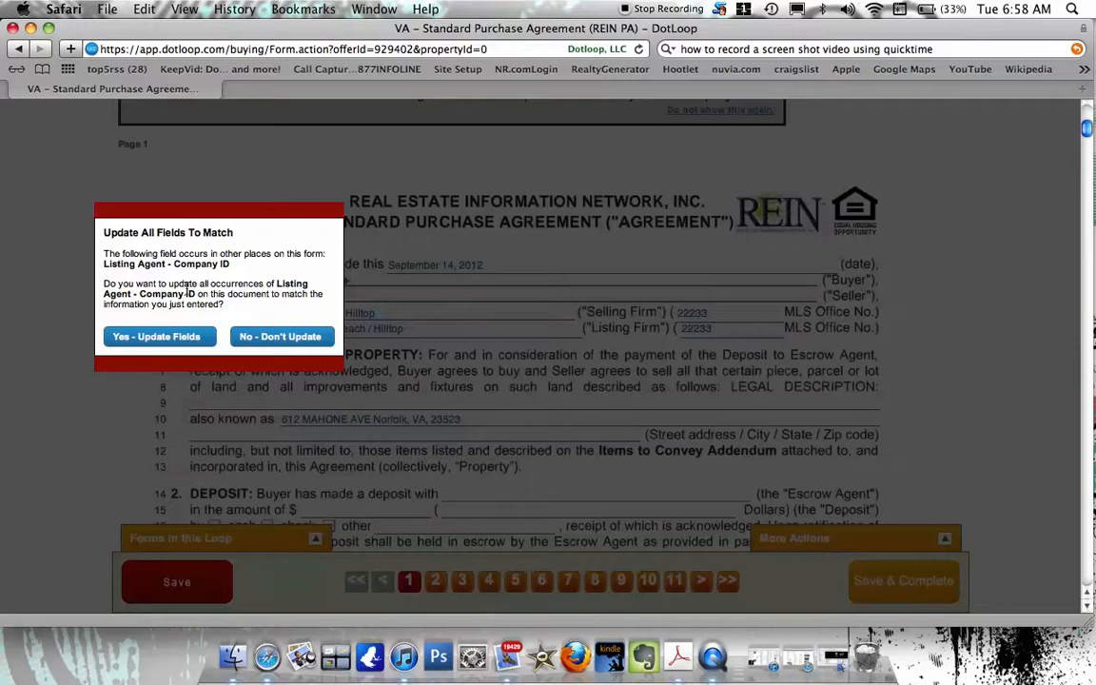
{"action": "left_click", "coordinate": [160, 336]}
{"action": "scroll", "coordinate": [297, 378], "scroll_direction": "down", "scroll_amount": 3}
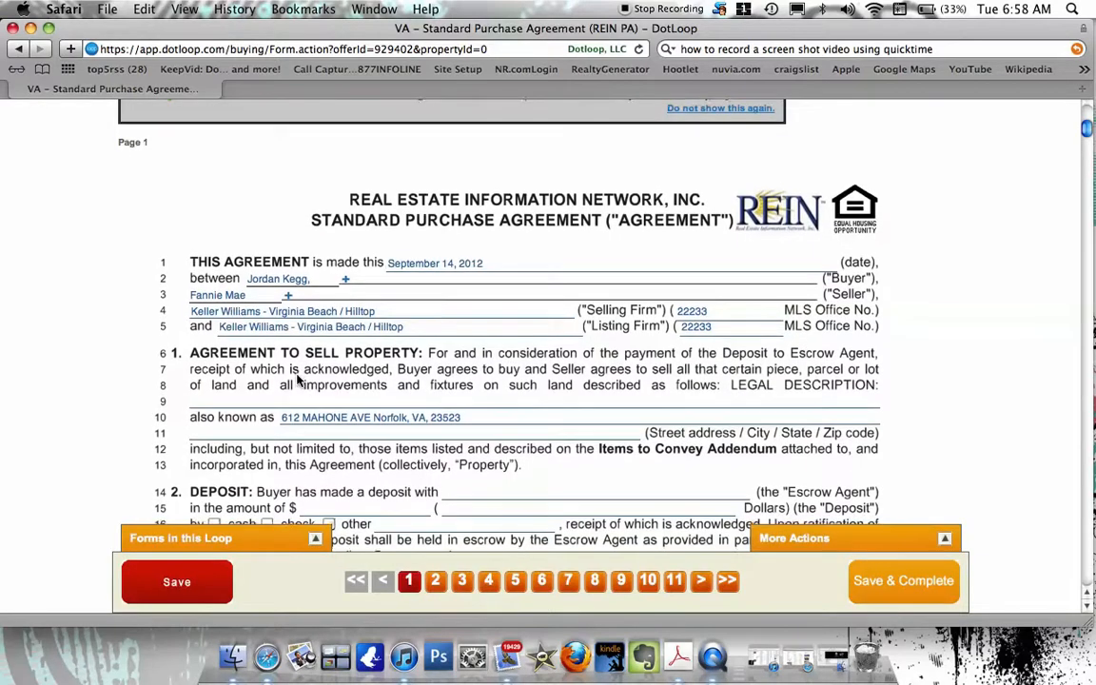
Enter Keller Williams Realty/Hilltop as escrow agent with a 500.00 check deposit, written in words.
{"action": "scroll", "coordinate": [298, 379], "scroll_direction": "down", "scroll_amount": 6}
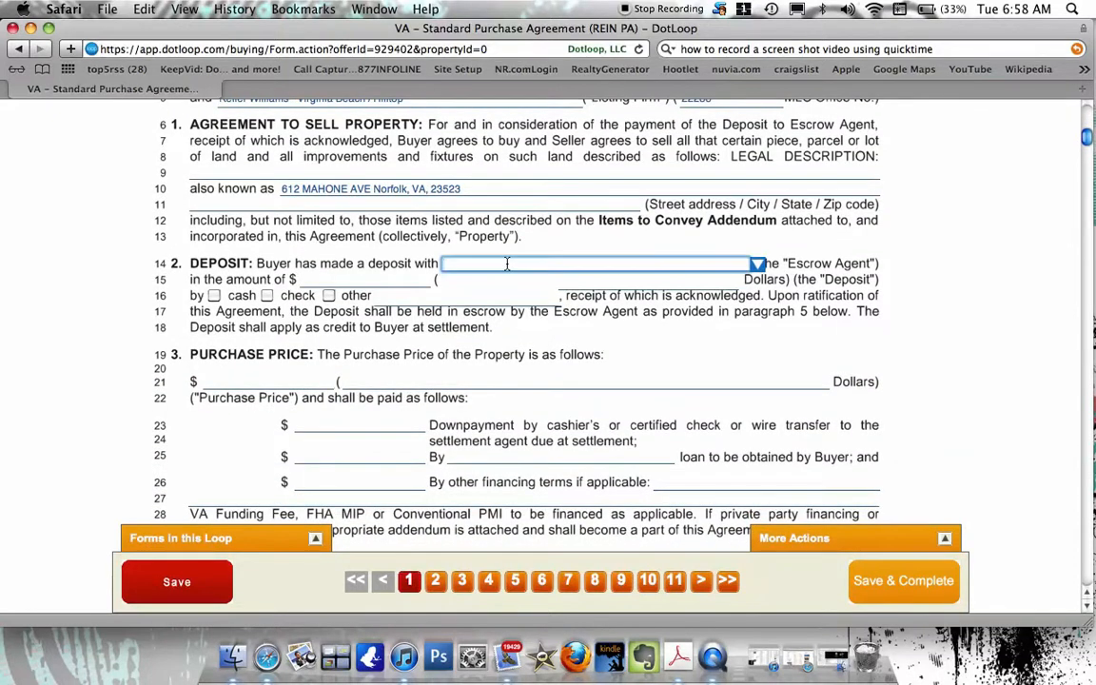
{"action": "key", "text": "BackSpace"}
{"action": "key", "text": "BackSpace"}
{"action": "type", "text": "Hill"}
{"action": "key", "text": "Tab"}
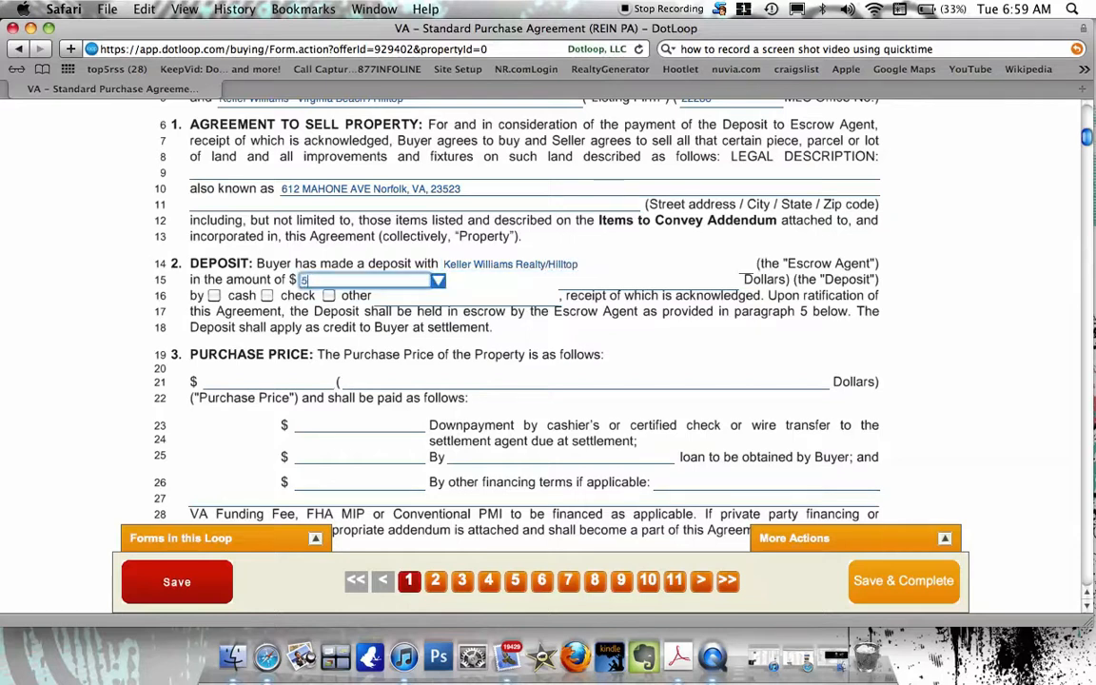
{"action": "key", "text": "Tab"}
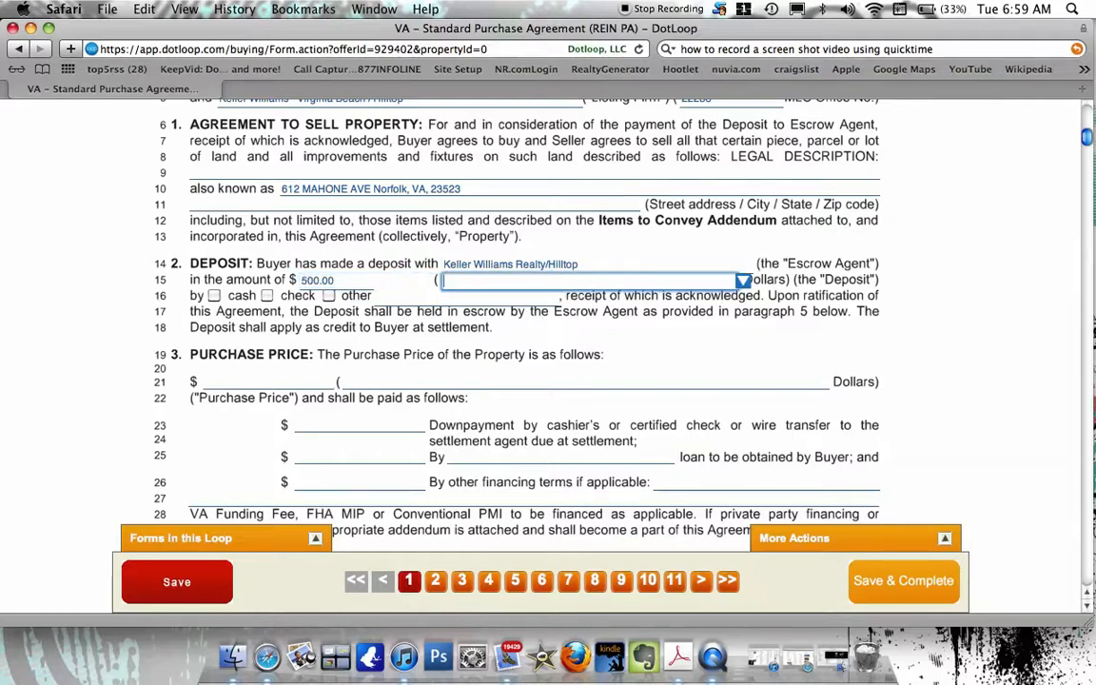
{"action": "type", "text": "five hundred"}
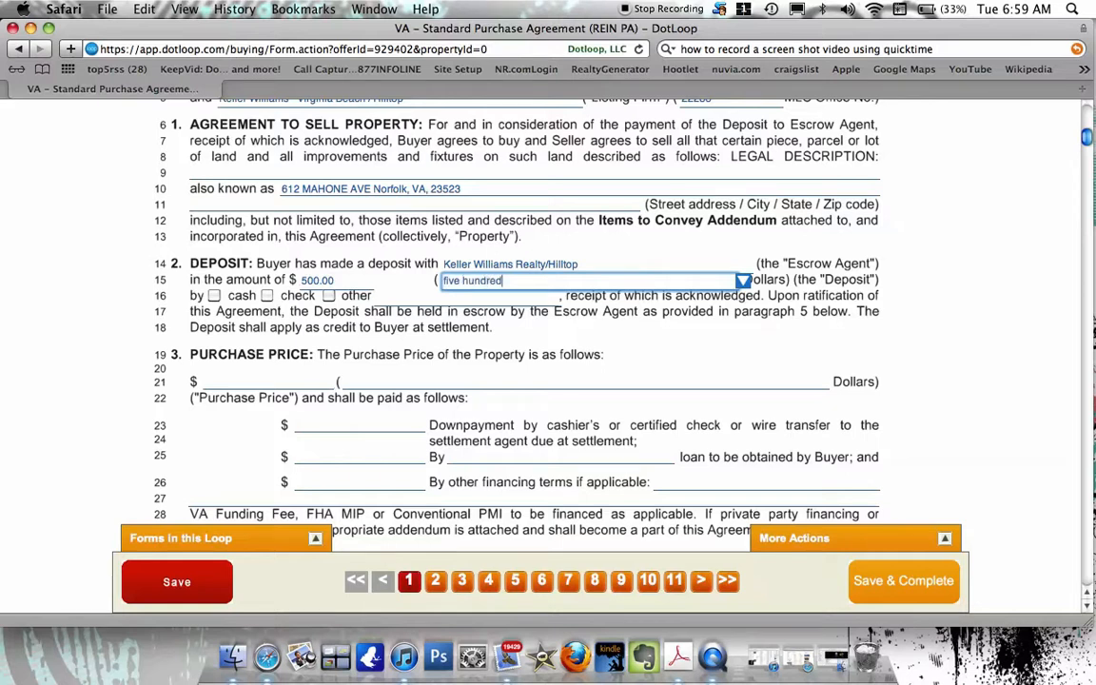
{"action": "type", "text": " and 00.100"}
{"action": "key", "text": "BackSpace"}
{"action": "key", "text": "BackSpace"}
{"action": "type", "text": "1000"}
{"action": "key", "text": "Tab"}
{"action": "key", "text": "Tab"}
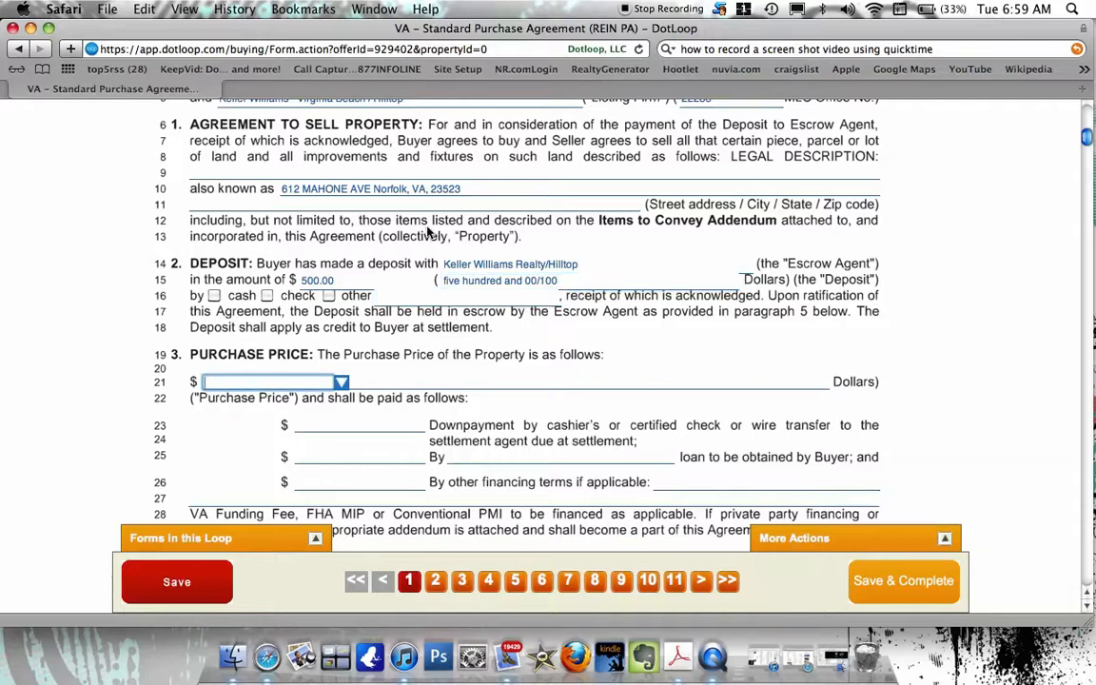
{"action": "left_click", "coordinate": [267, 298]}
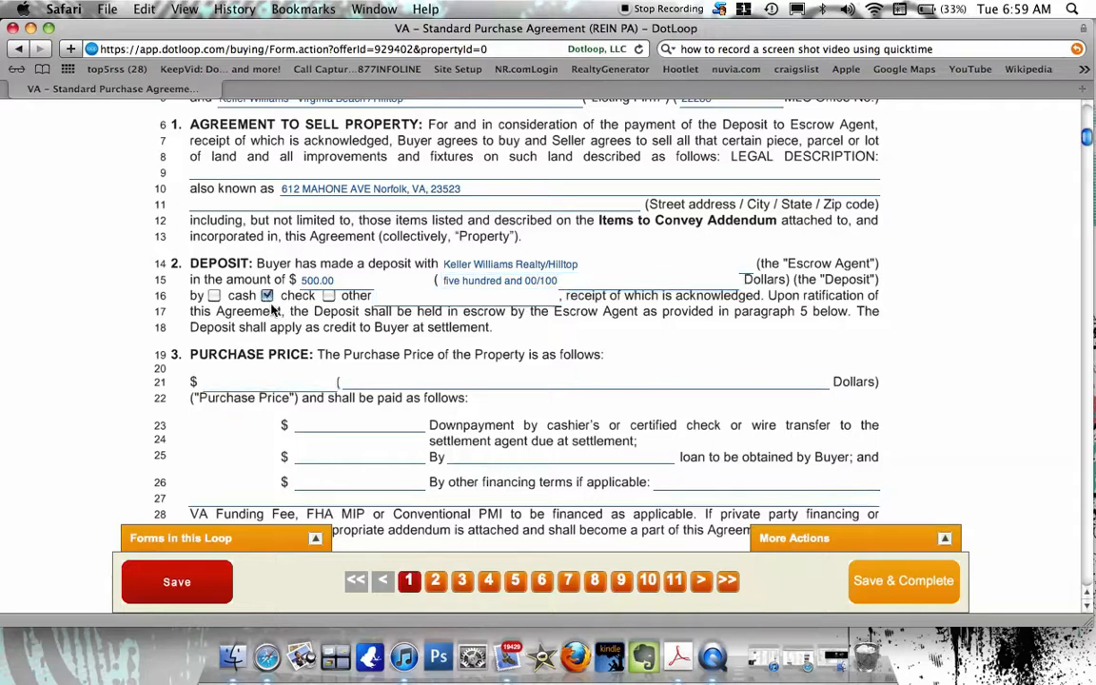
Enter the 79,000 purchase price and write it out in words.
{"action": "key", "text": "Tab"}
{"action": "type", "text": "79,000"}
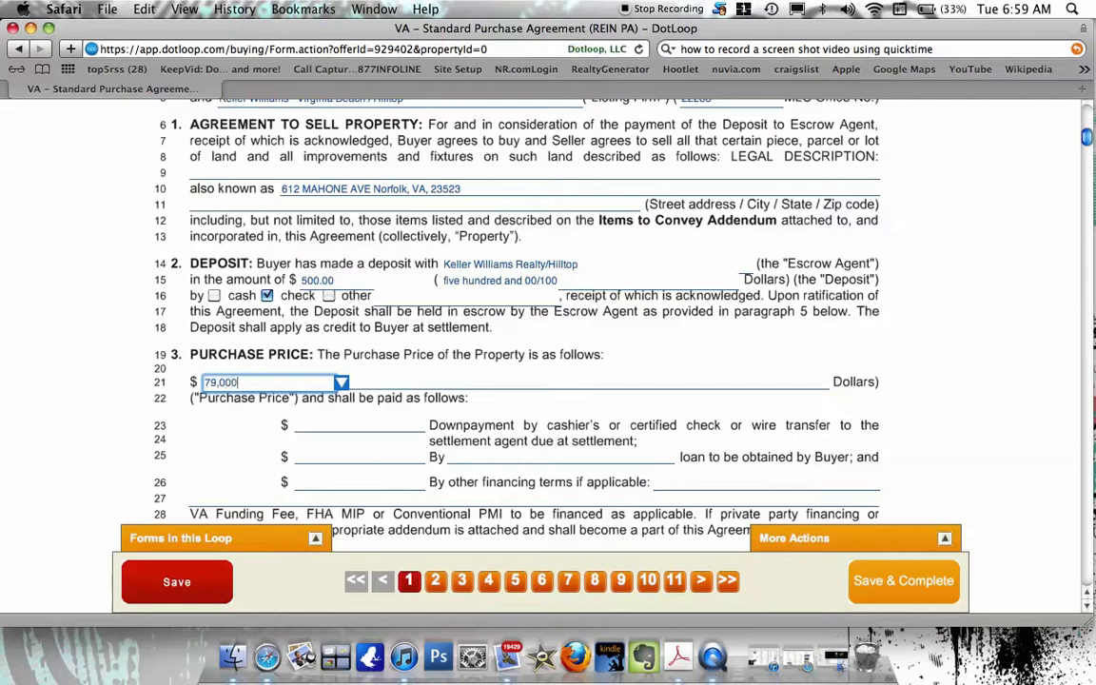
{"action": "key", "text": "Tab"}
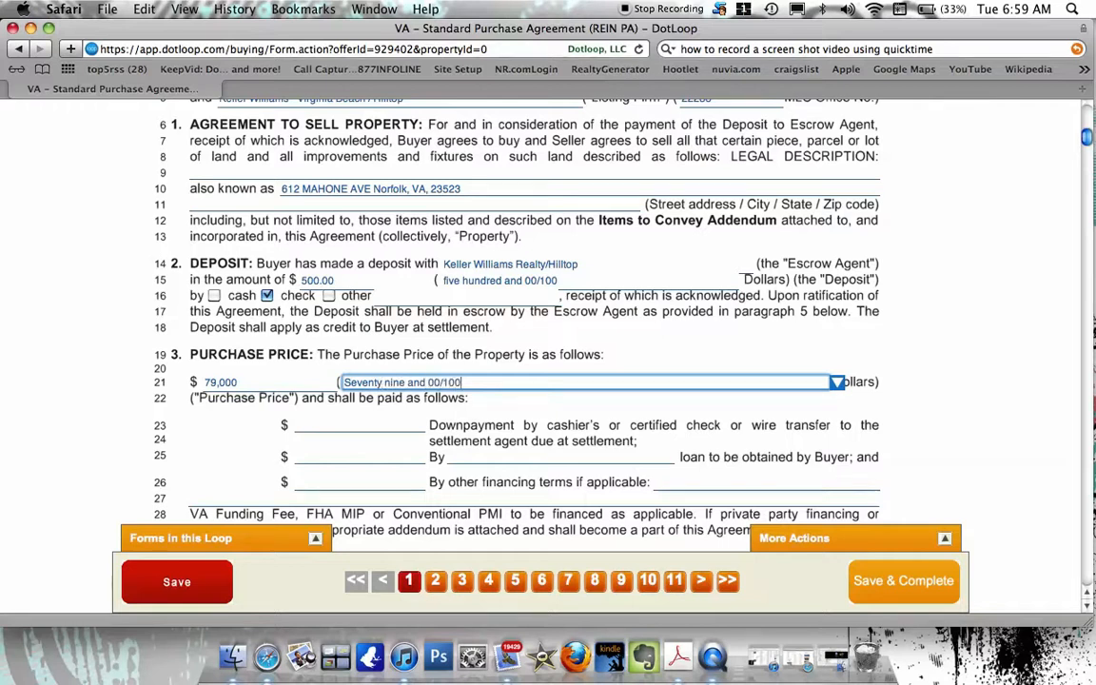
{"action": "key", "text": "BackSpace"}
{"action": "key", "text": "BackSpace"}
{"action": "key", "text": "BackSpace"}
{"action": "key", "text": "BackSpace"}
{"action": "key", "text": "BackSpace"}
{"action": "type", "text": "thousand and "}
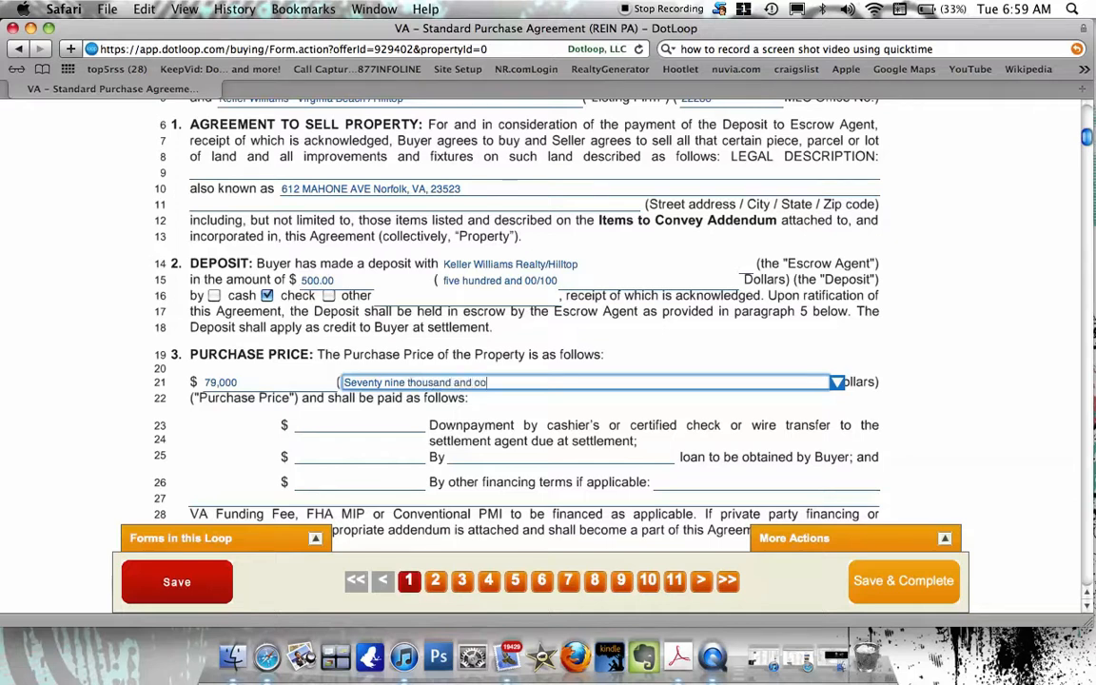
{"action": "type", "text": "00/100"}
{"action": "key", "text": "Tab"}
Enter 79,000 on line 25 with financing by cash.
{"action": "left_click", "coordinate": [332, 456]}
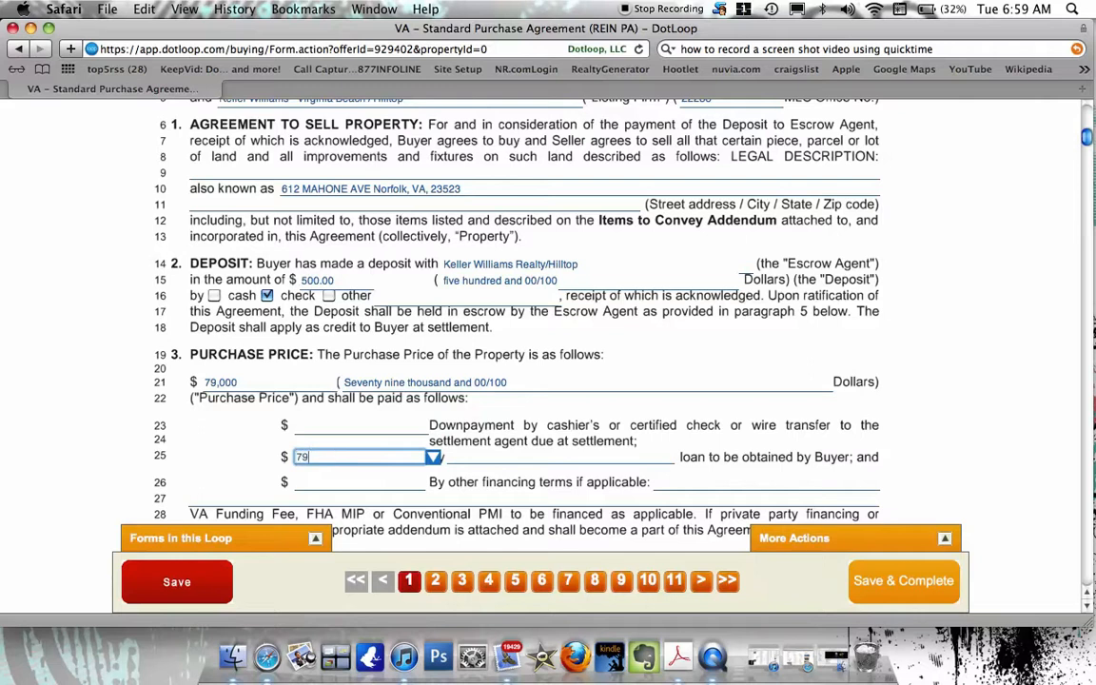
{"action": "type", "text": "79,000"}
{"action": "key", "text": "Tab"}
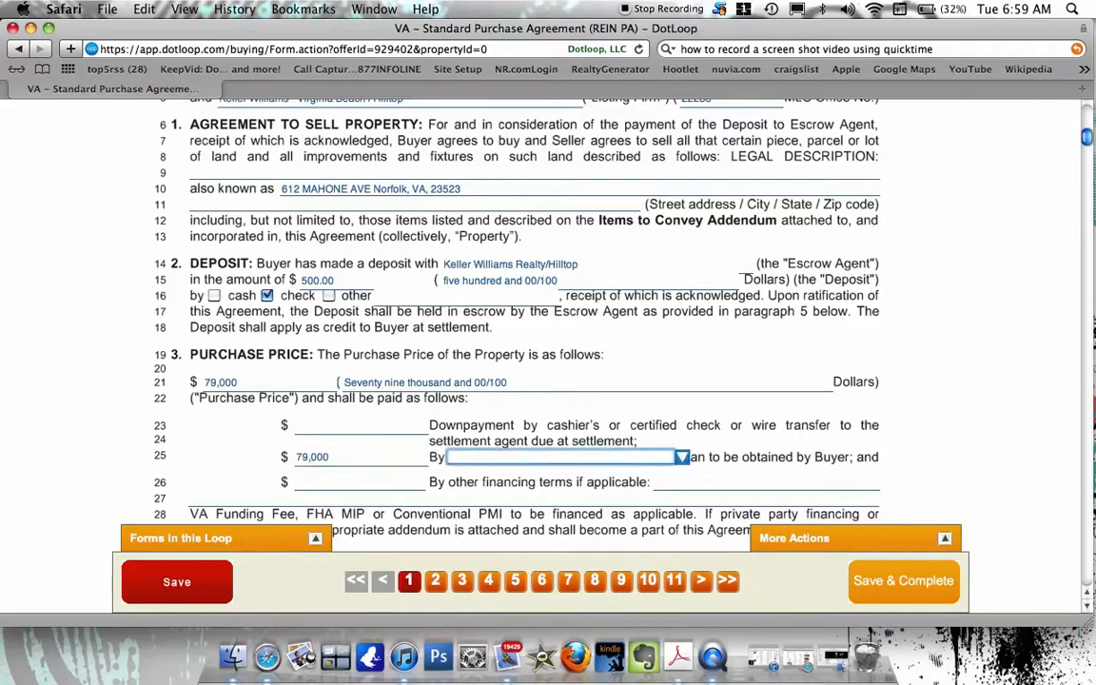
{"action": "type", "text": "cash"}
{"action": "key", "text": "Tab"}
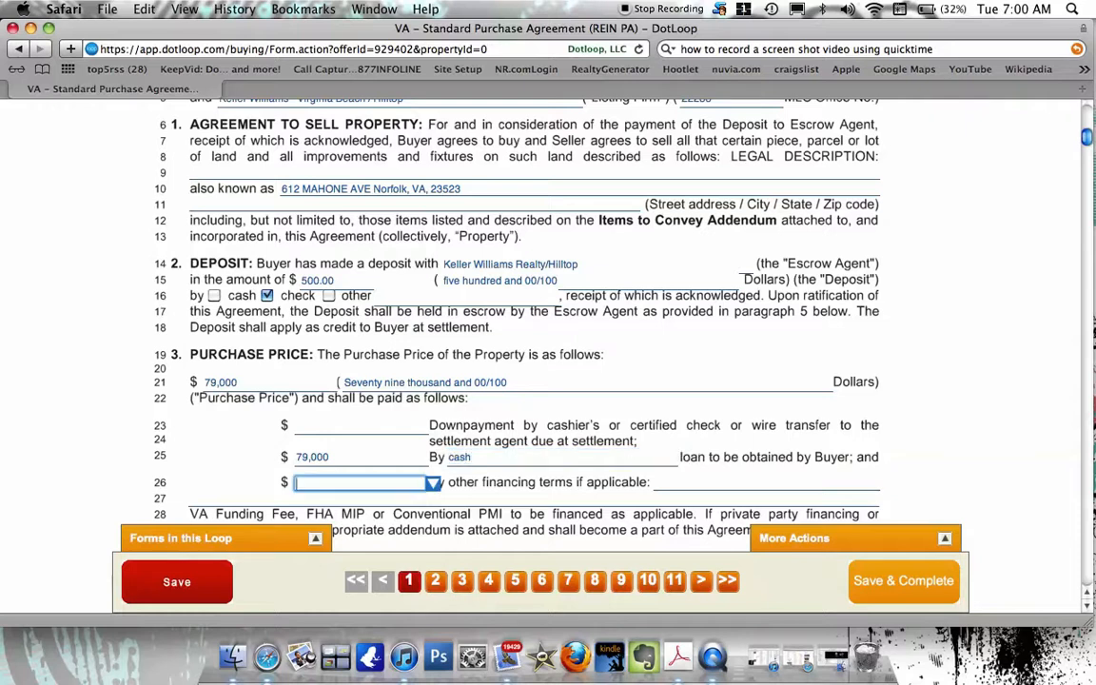
{"action": "scroll", "coordinate": [518, 354], "scroll_direction": "down", "scroll_amount": 5}
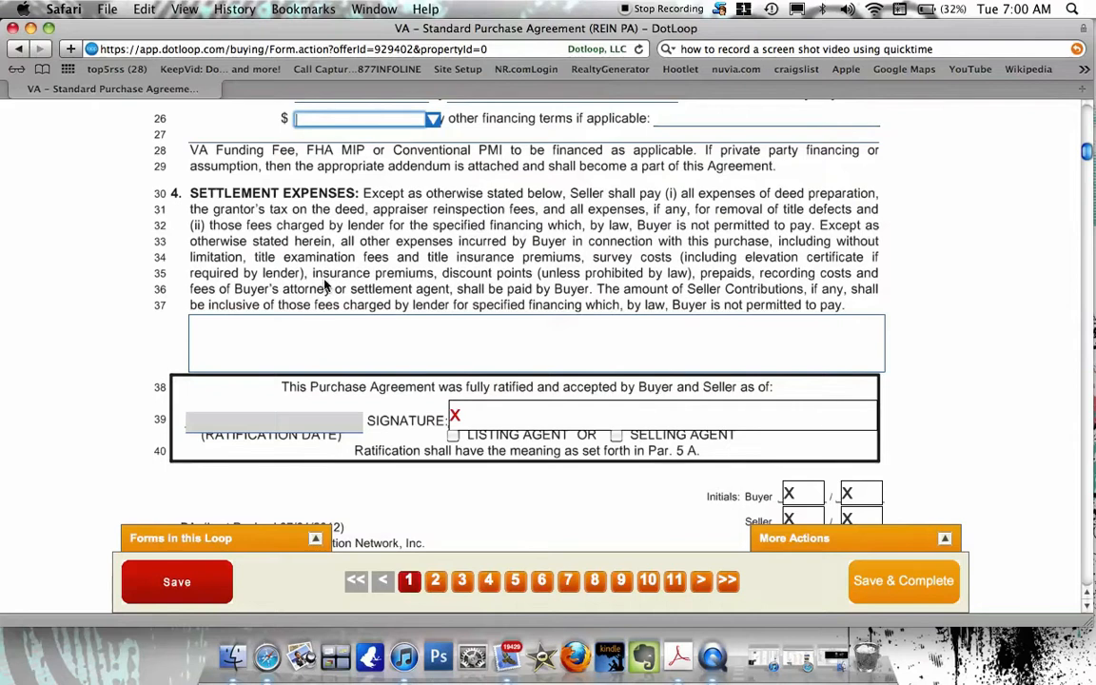
Type CCA into the settlement expenses box below line 37.
{"action": "left_click", "coordinate": [319, 331]}
{"action": "type", "text": "CCA if"}
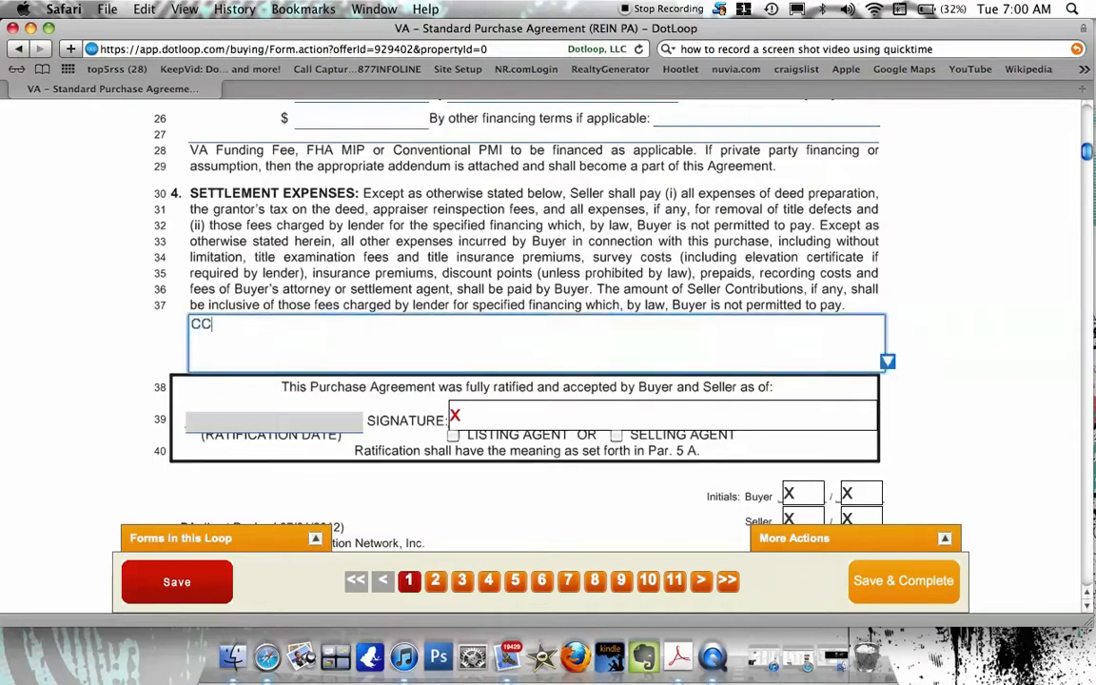
{"action": "key", "text": "BackSpace"}
{"action": "key", "text": "BackSpace"}
{"action": "key", "text": "BackSpace"}
Leave the ratification signature field without an assigned signing party.
{"action": "left_click", "coordinate": [465, 418]}
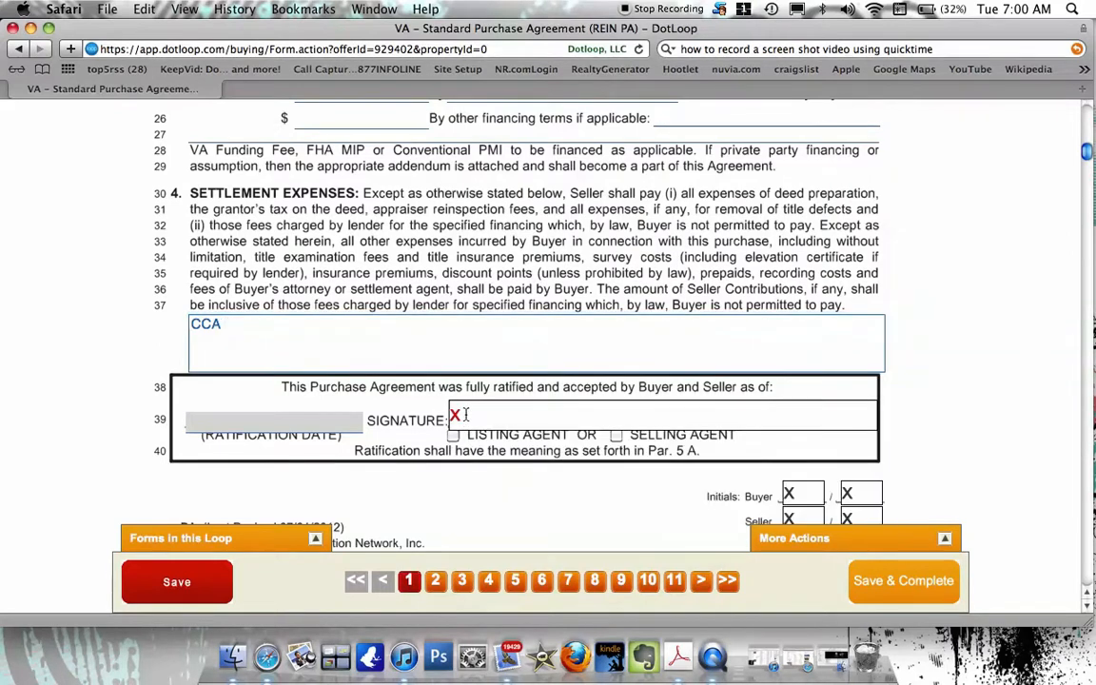
{"action": "left_click", "coordinate": [467, 420]}
{"action": "scroll", "coordinate": [466, 417], "scroll_direction": "down", "scroll_amount": 2}
{"action": "scroll", "coordinate": [454, 416], "scroll_direction": "down", "scroll_amount": 2}
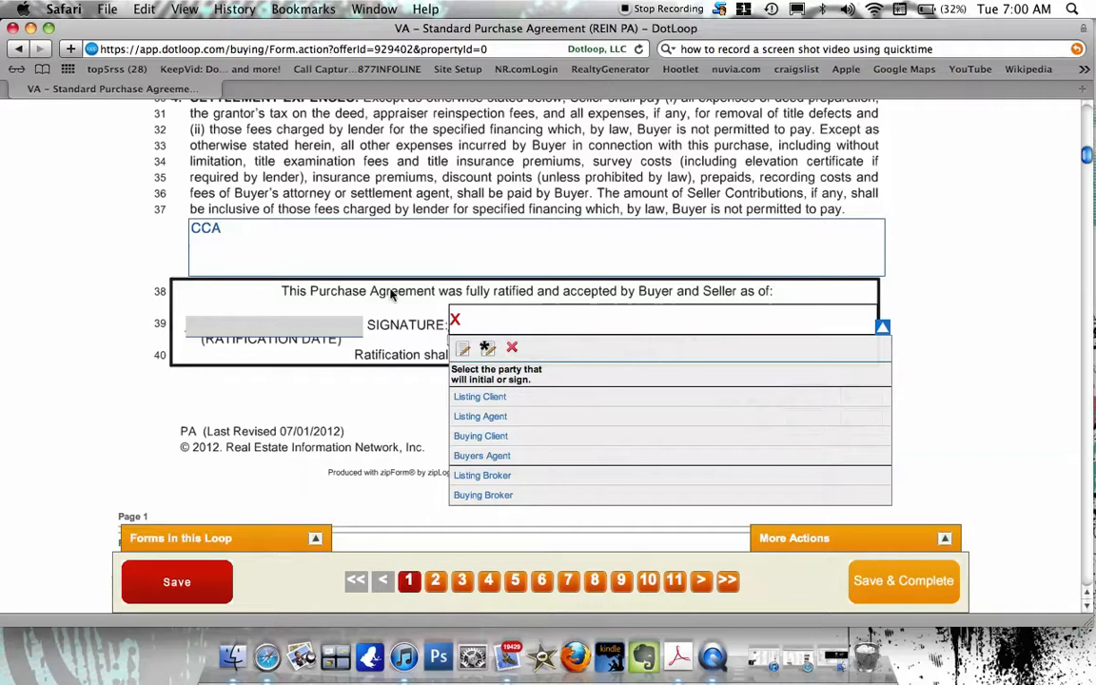
{"action": "left_click", "coordinate": [881, 326]}
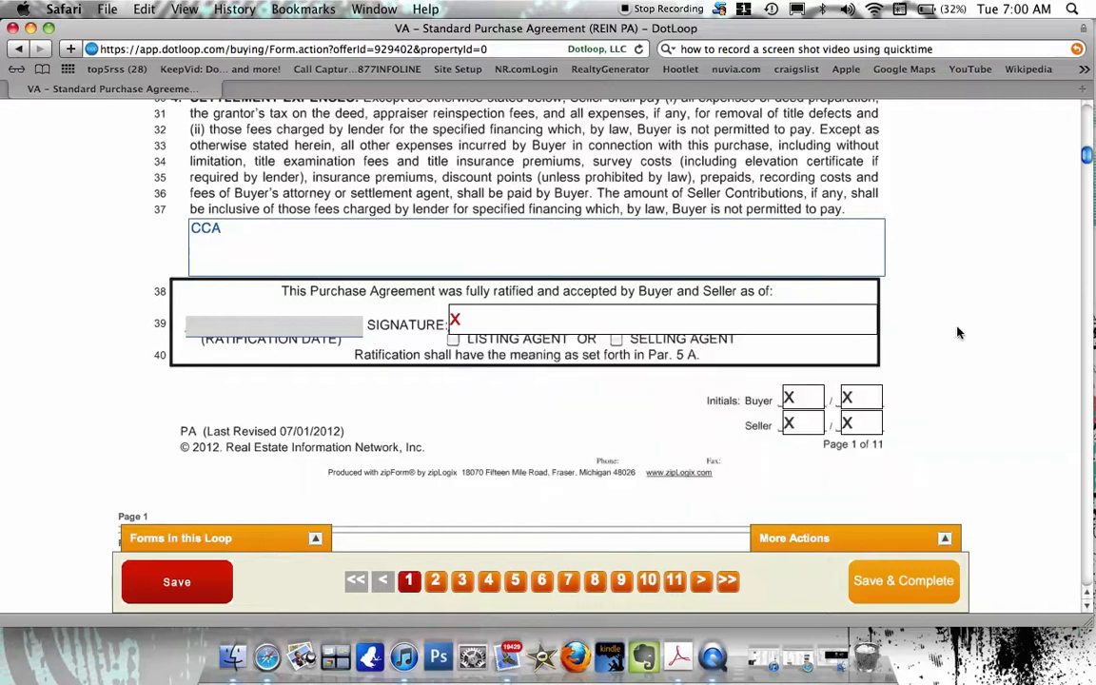
{"action": "left_click", "coordinate": [458, 320]}
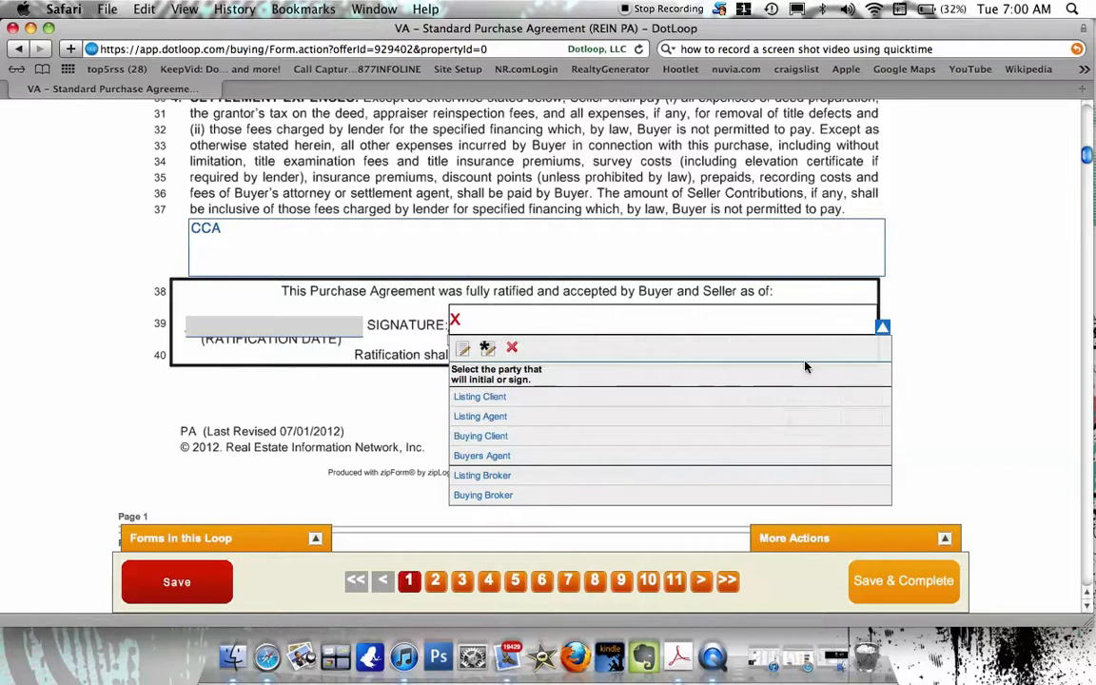
{"action": "left_click", "coordinate": [512, 351]}
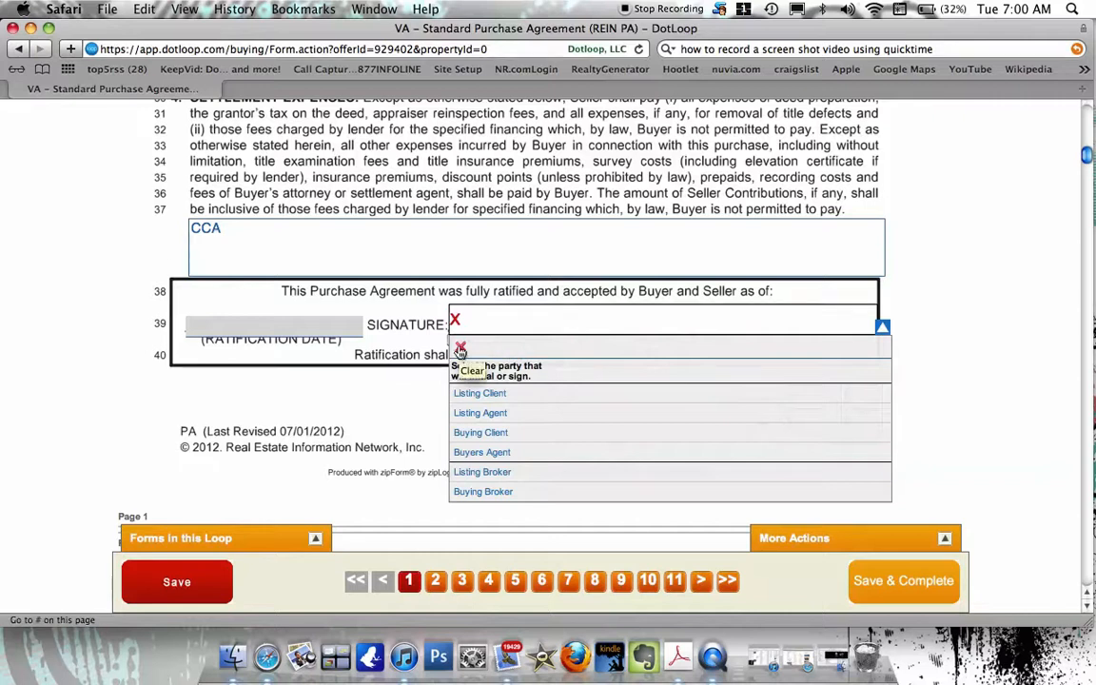
{"action": "scroll", "coordinate": [475, 362], "scroll_direction": "down", "scroll_amount": 2}
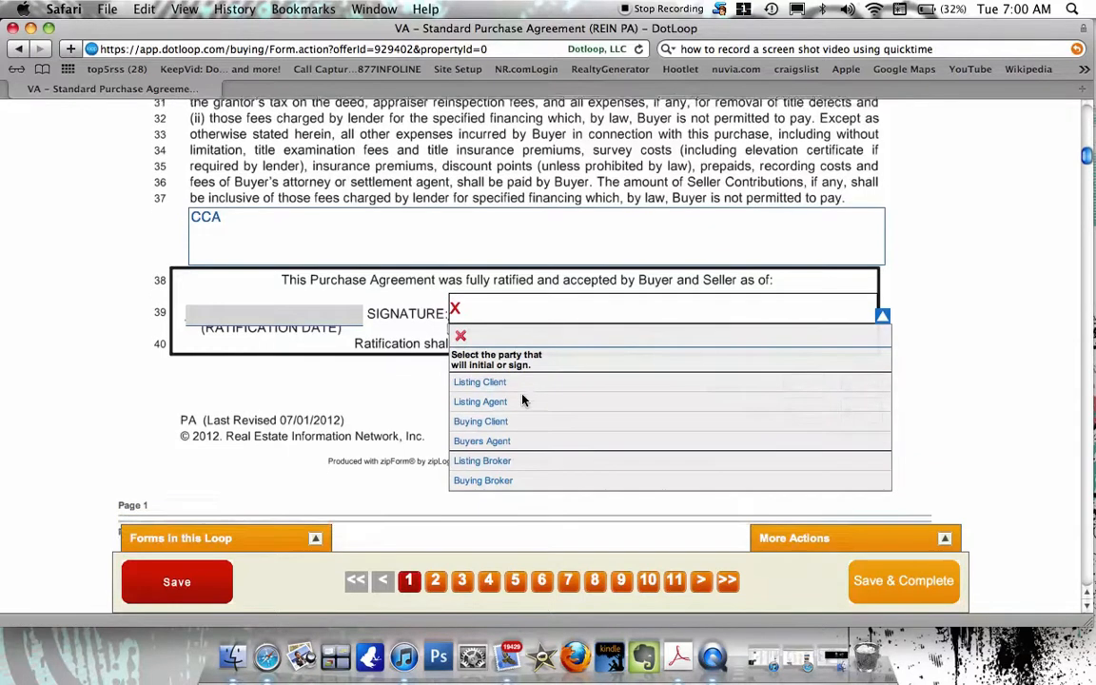
{"action": "scroll", "coordinate": [522, 400], "scroll_direction": "up", "scroll_amount": 1}
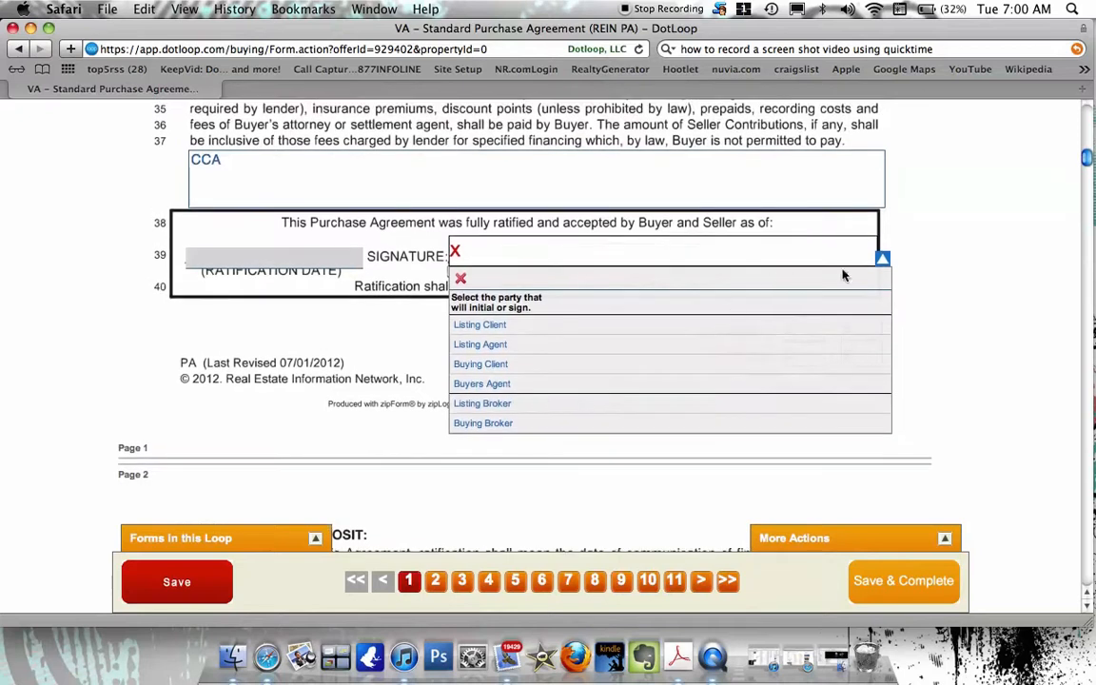
{"action": "left_click", "coordinate": [884, 258]}
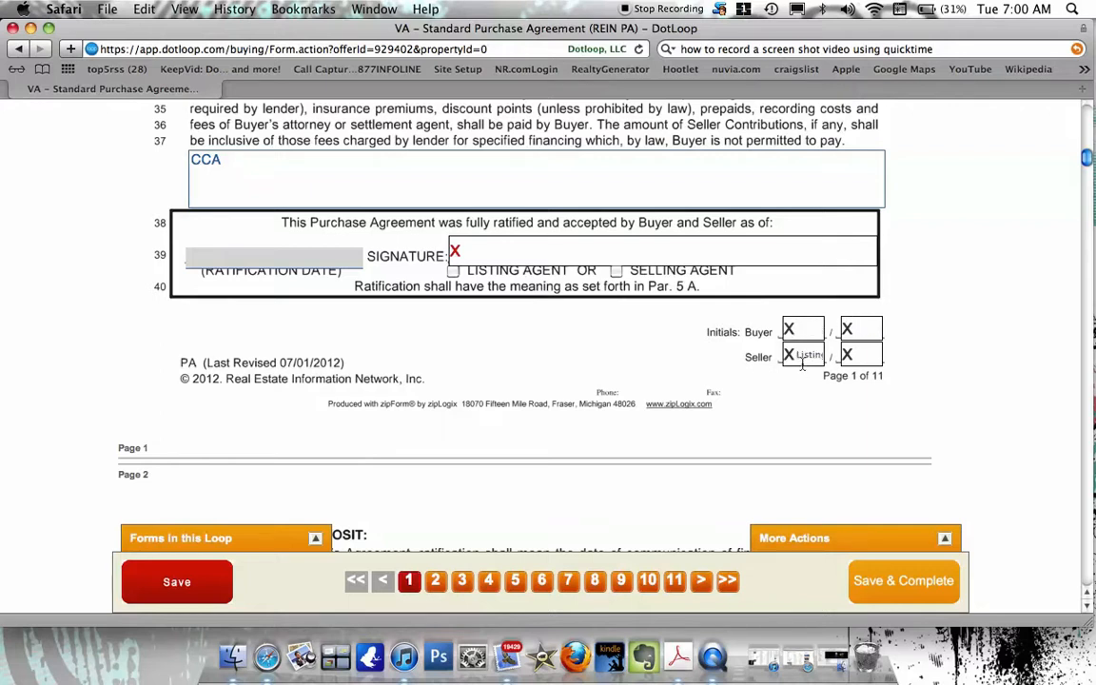
Tick DOES NOT for Intent to Occupy in paragraph 6C, line 101 on page 3.
{"action": "scroll", "coordinate": [761, 373], "scroll_direction": "down", "scroll_amount": 5}
{"action": "scroll", "coordinate": [762, 373], "scroll_direction": "down", "scroll_amount": 8}
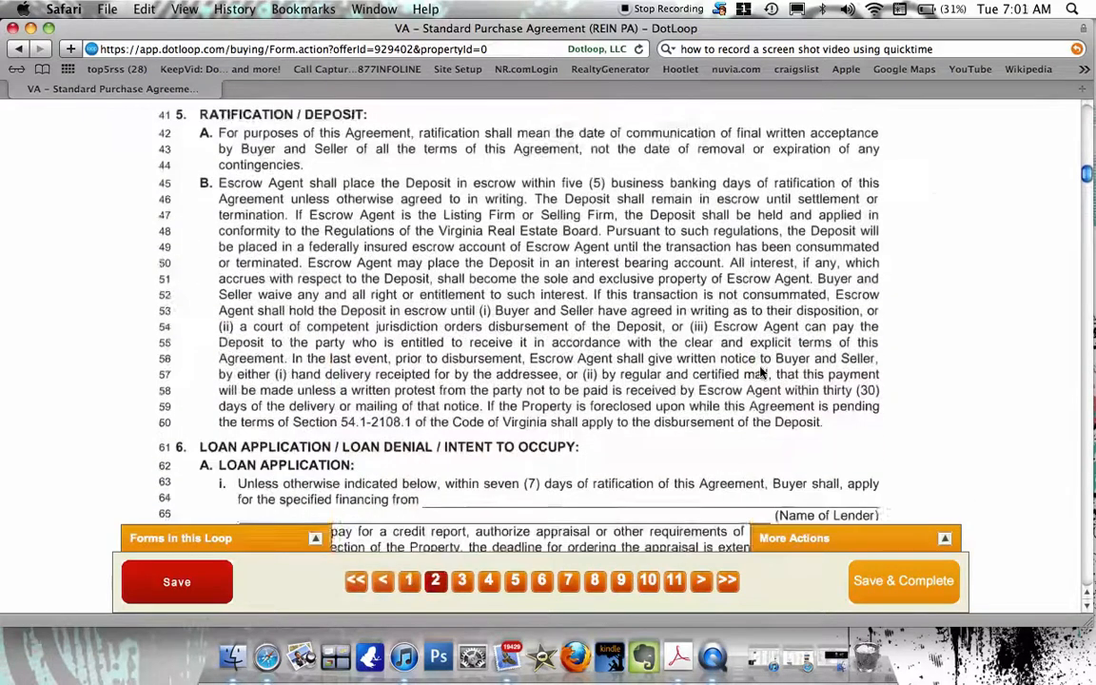
{"action": "scroll", "coordinate": [761, 373], "scroll_direction": "down", "scroll_amount": 2}
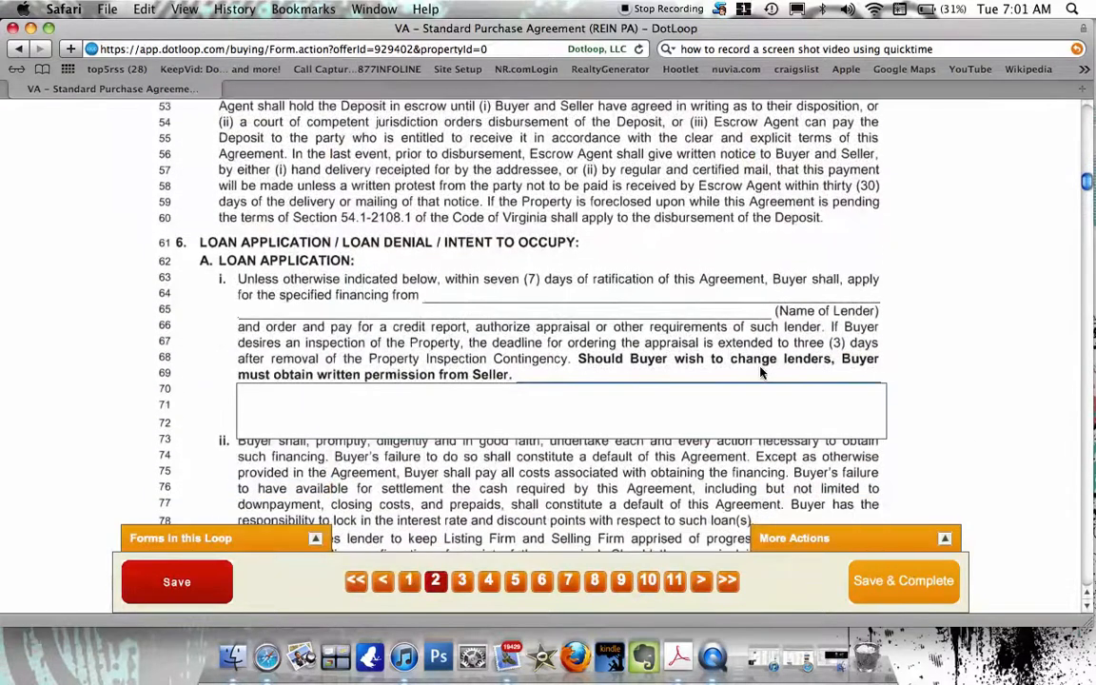
{"action": "scroll", "coordinate": [761, 373], "scroll_direction": "down", "scroll_amount": 3}
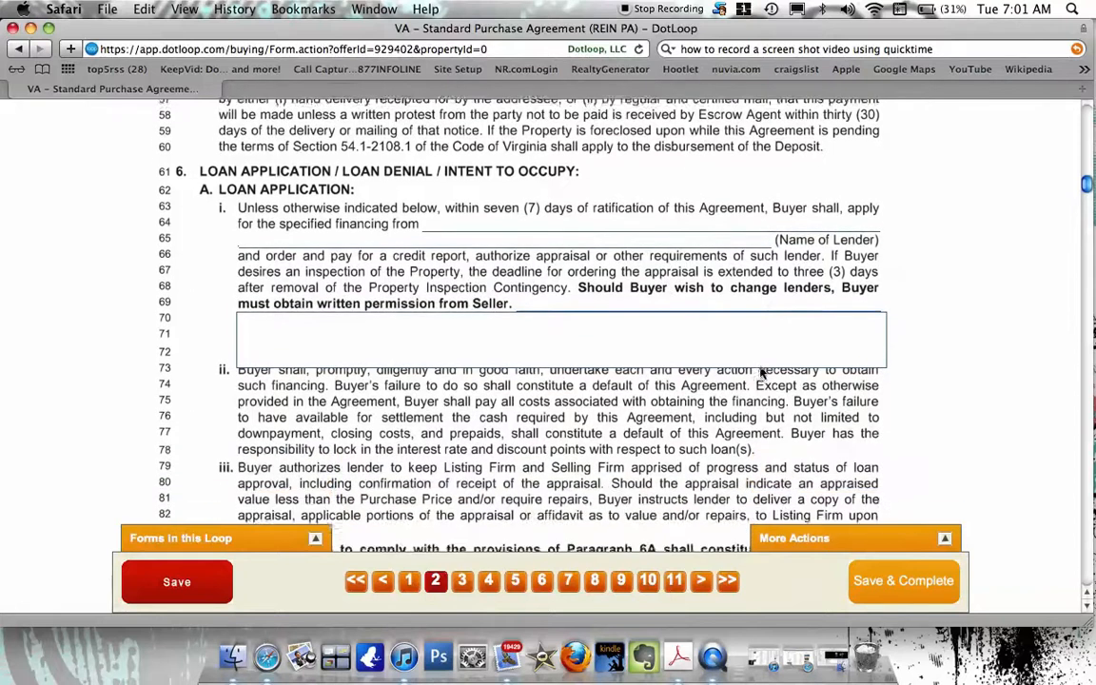
{"action": "scroll", "coordinate": [761, 373], "scroll_direction": "down", "scroll_amount": 1}
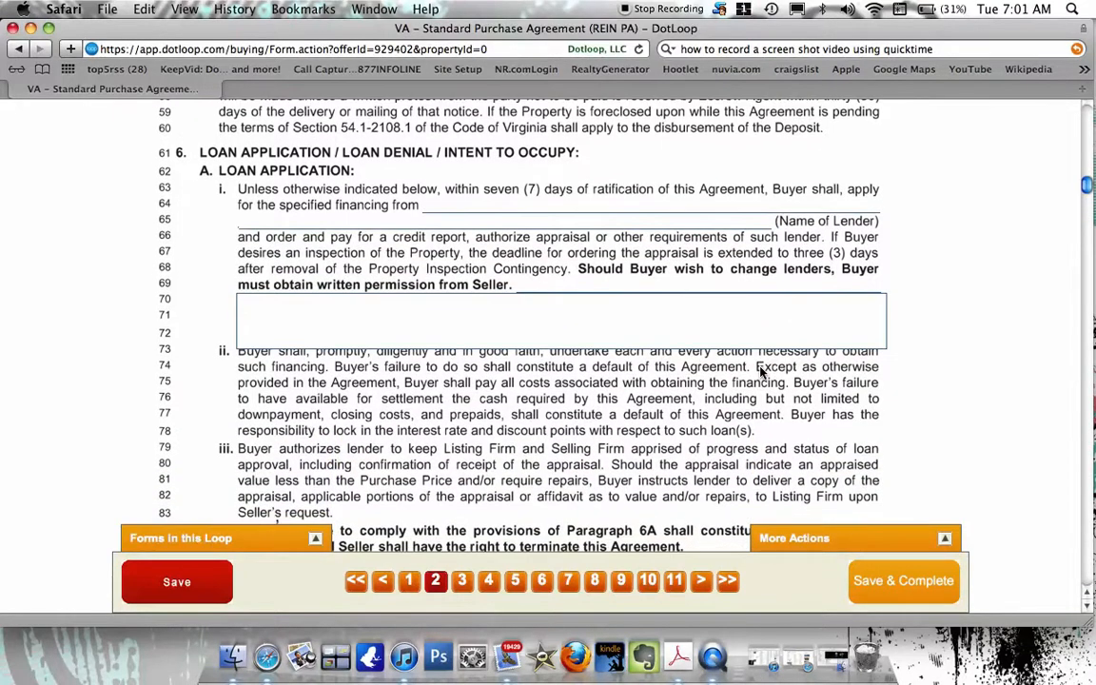
{"action": "scroll", "coordinate": [761, 373], "scroll_direction": "down", "scroll_amount": 8}
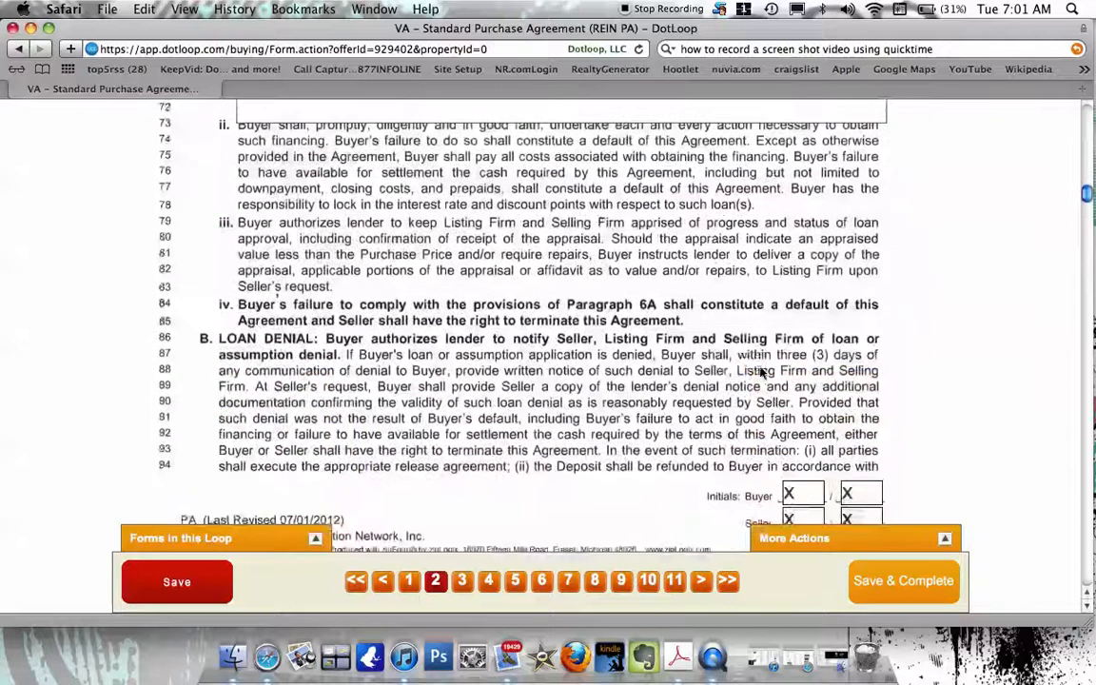
{"action": "scroll", "coordinate": [762, 373], "scroll_direction": "down", "scroll_amount": 5}
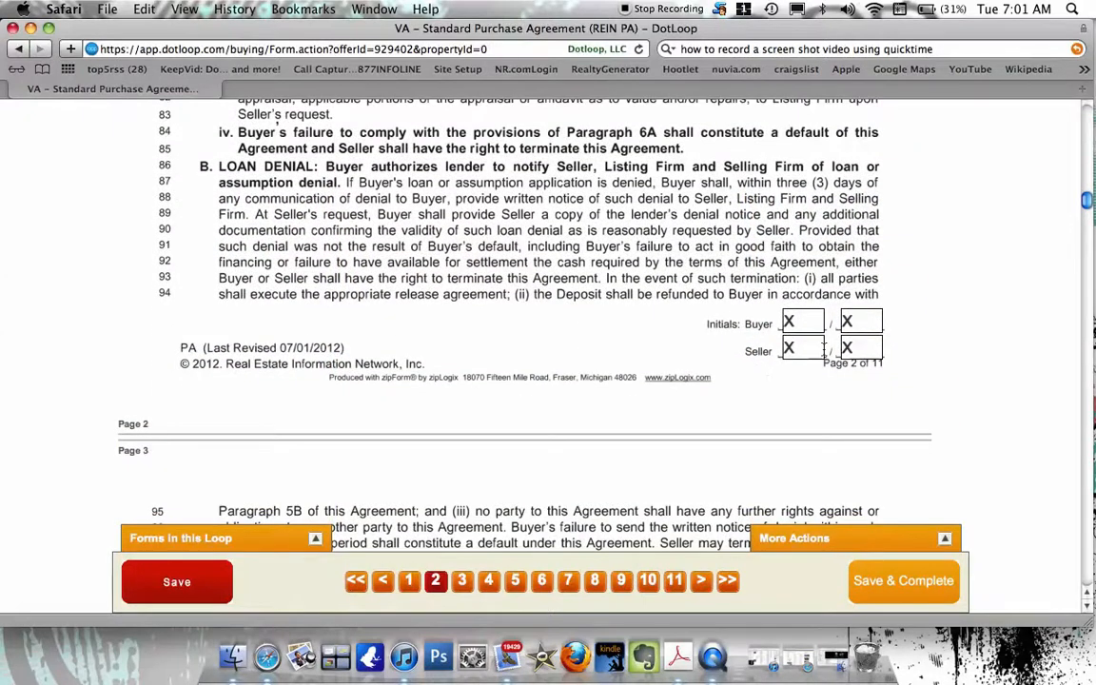
{"action": "scroll", "coordinate": [679, 304], "scroll_direction": "down", "scroll_amount": 10}
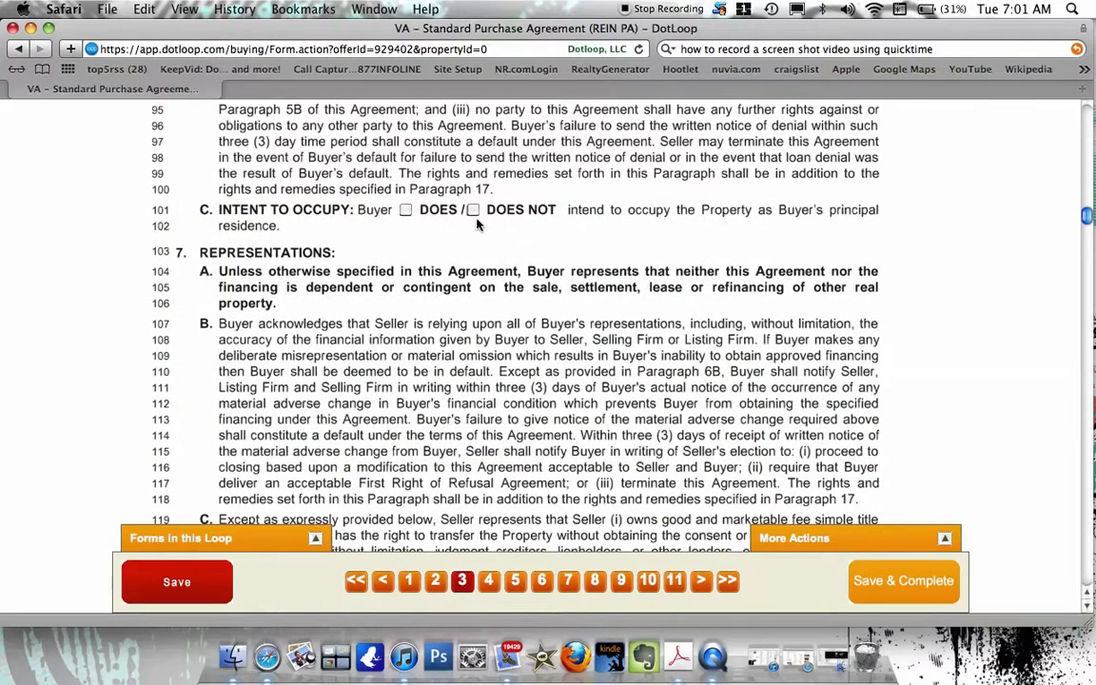
{"action": "left_click", "coordinate": [473, 211]}
{"action": "scroll", "coordinate": [619, 307], "scroll_direction": "down", "scroll_amount": 5}
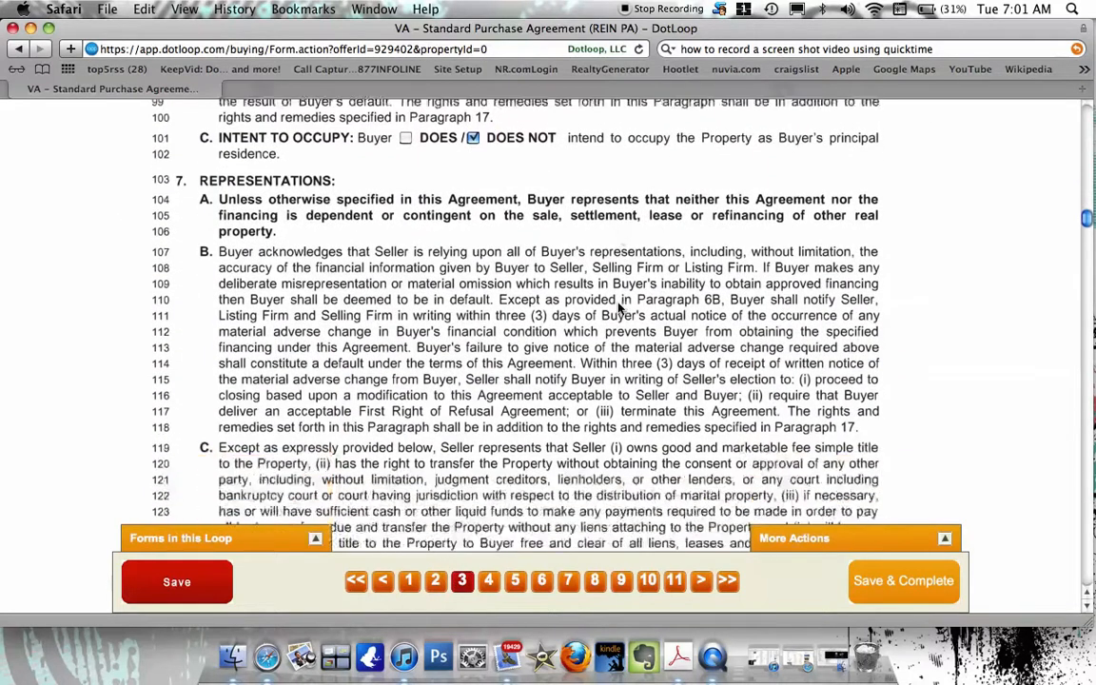
{"action": "scroll", "coordinate": [620, 307], "scroll_direction": "down", "scroll_amount": 9}
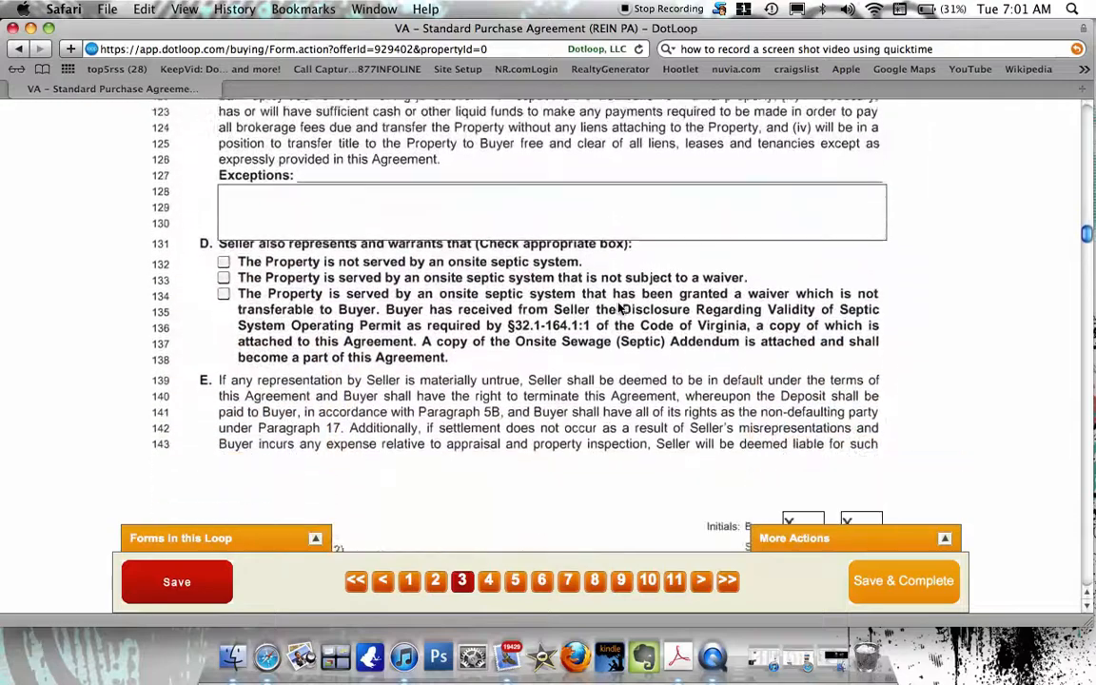
{"action": "scroll", "coordinate": [620, 307], "scroll_direction": "down", "scroll_amount": 10}
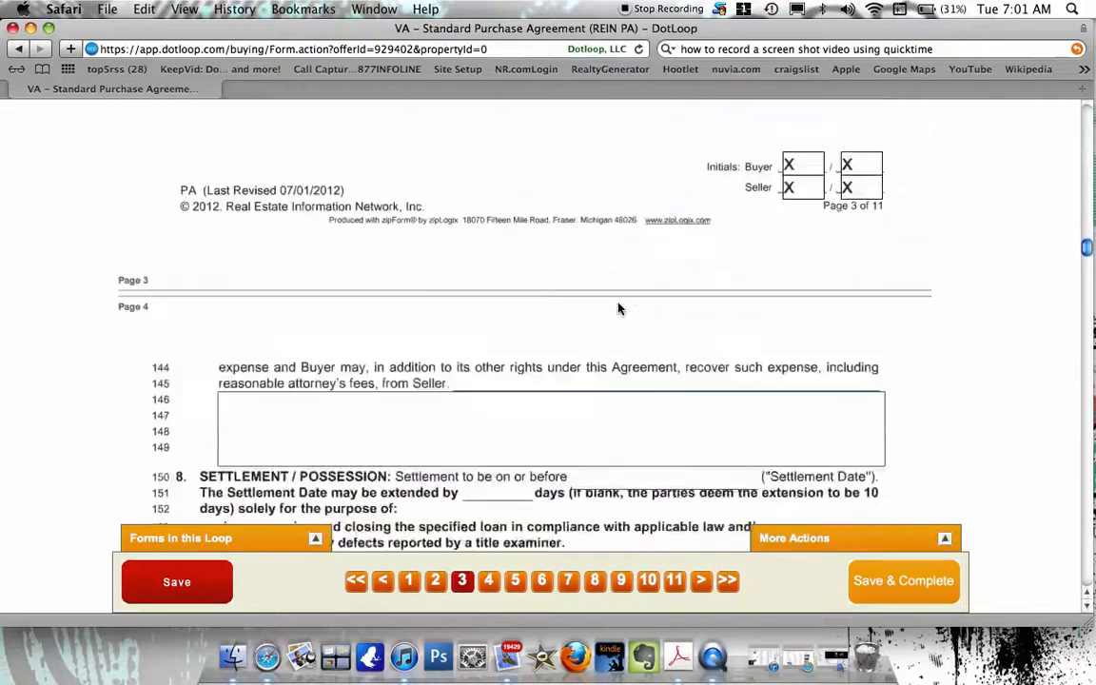
{"action": "scroll", "coordinate": [619, 307], "scroll_direction": "down", "scroll_amount": 12}
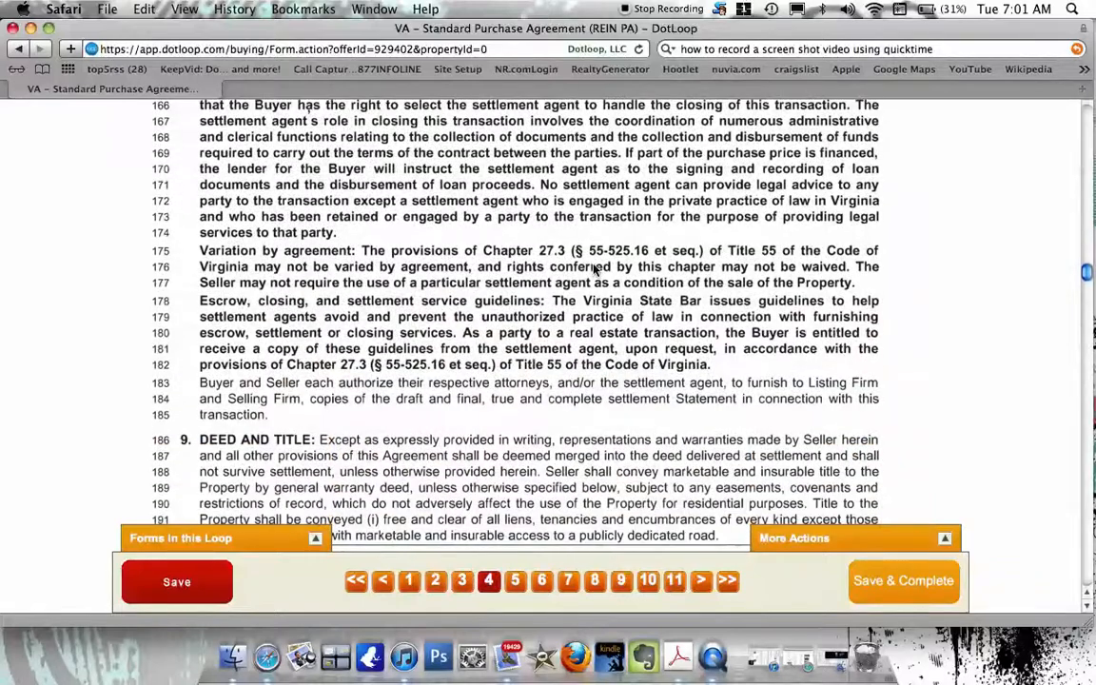
{"action": "scroll", "coordinate": [594, 270], "scroll_direction": "down", "scroll_amount": 14}
{"action": "scroll", "coordinate": [594, 270], "scroll_direction": "down", "scroll_amount": 3}
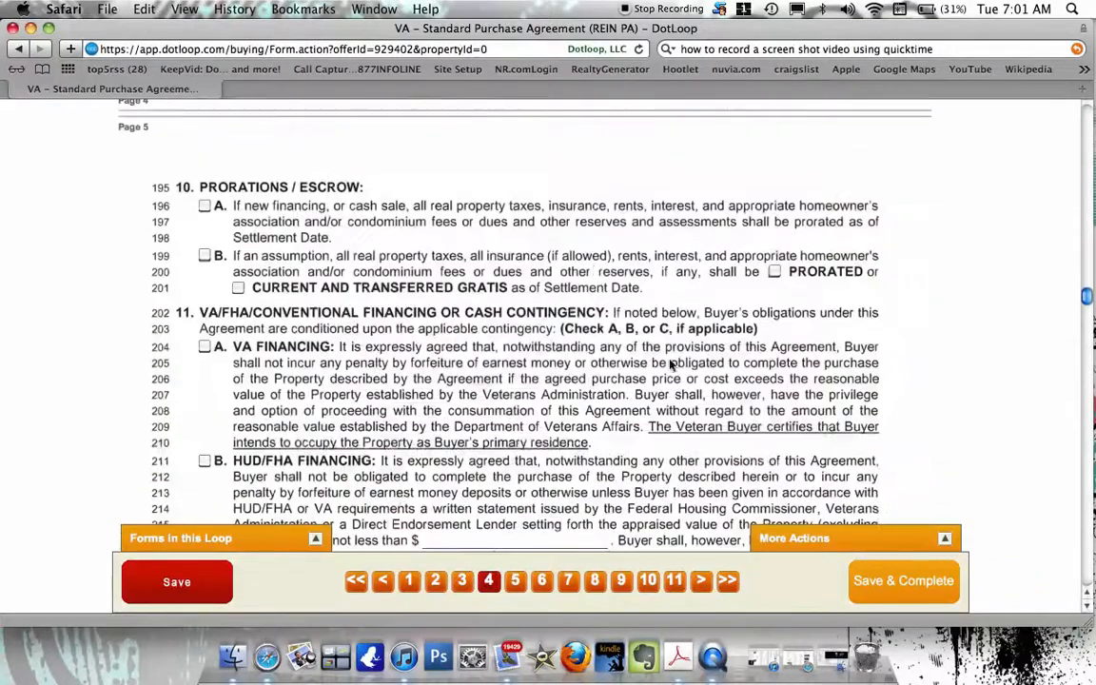
Attempt Save & Complete, return to the form, and reach page 11's signature block.
{"action": "left_click", "coordinate": [880, 592]}
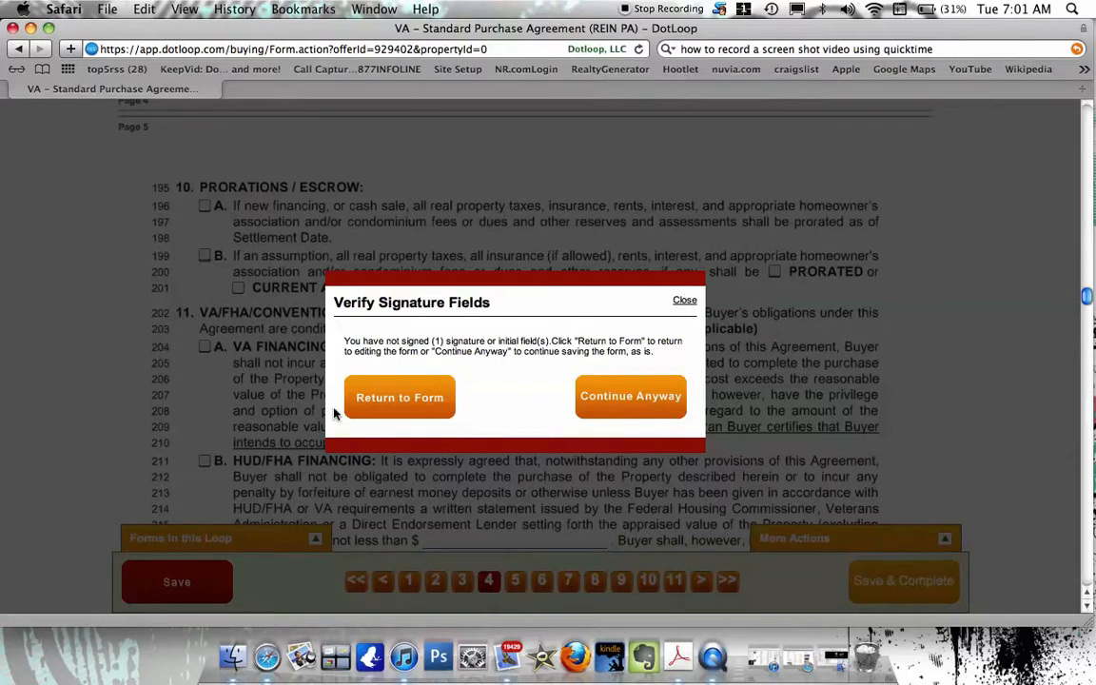
{"action": "left_click", "coordinate": [385, 406]}
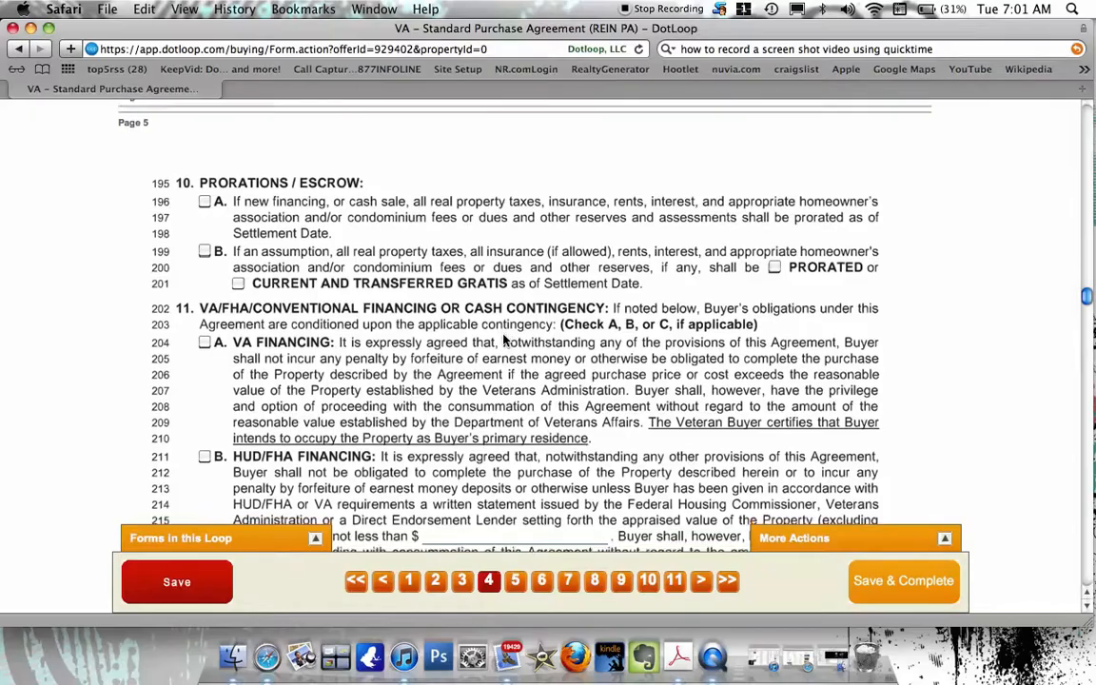
{"action": "scroll", "coordinate": [452, 314], "scroll_direction": "down", "scroll_amount": 10}
{"action": "scroll", "coordinate": [504, 340], "scroll_direction": "down", "scroll_amount": 10}
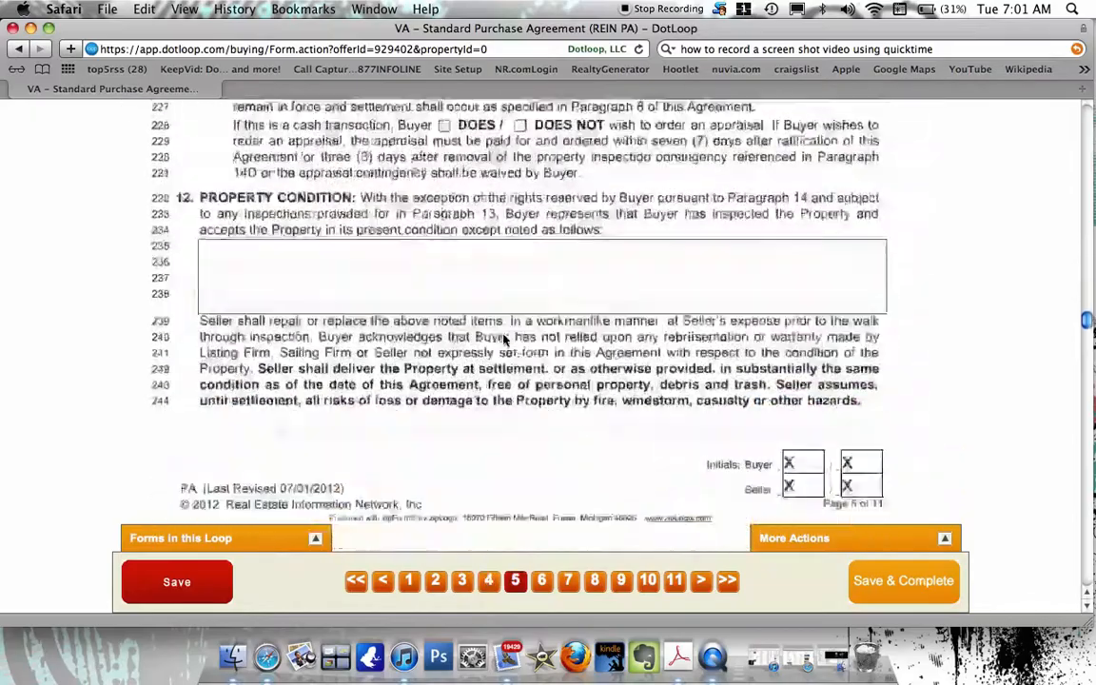
{"action": "scroll", "coordinate": [504, 340], "scroll_direction": "down", "scroll_amount": 10}
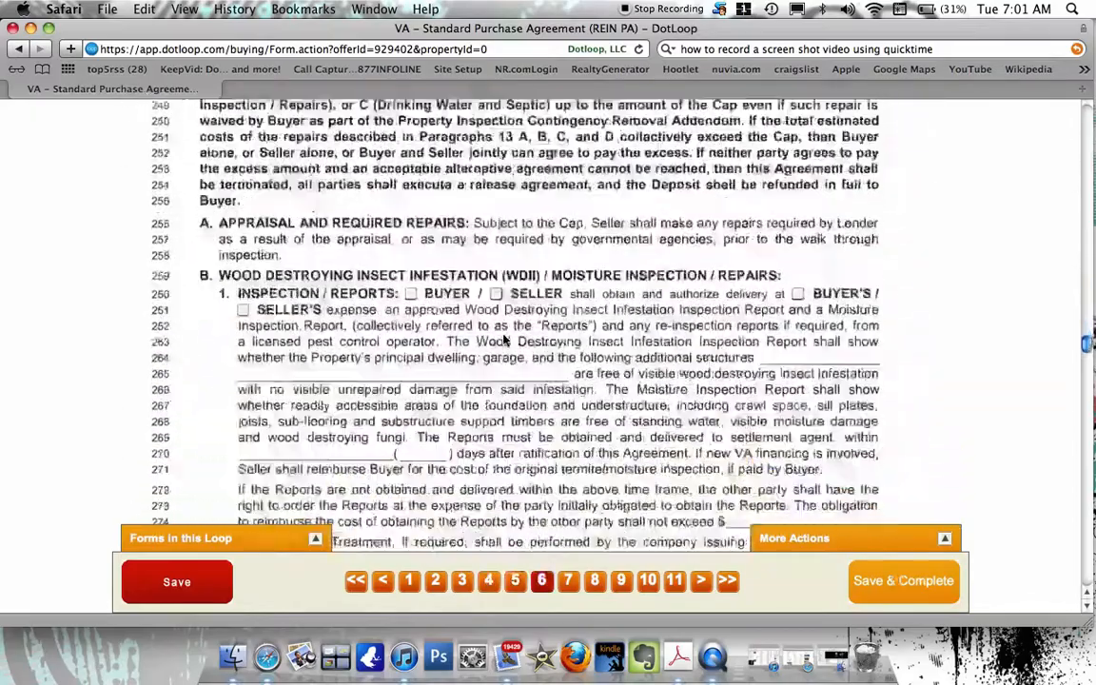
{"action": "scroll", "coordinate": [504, 340], "scroll_direction": "down", "scroll_amount": 10}
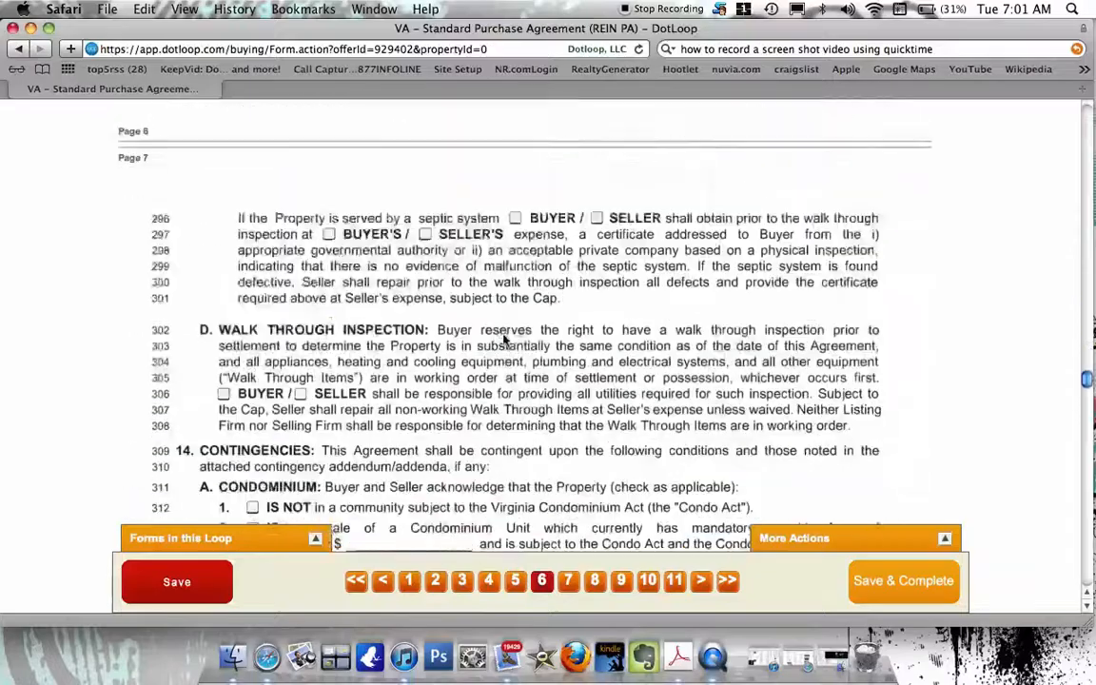
{"action": "scroll", "coordinate": [505, 340], "scroll_direction": "down", "scroll_amount": 10}
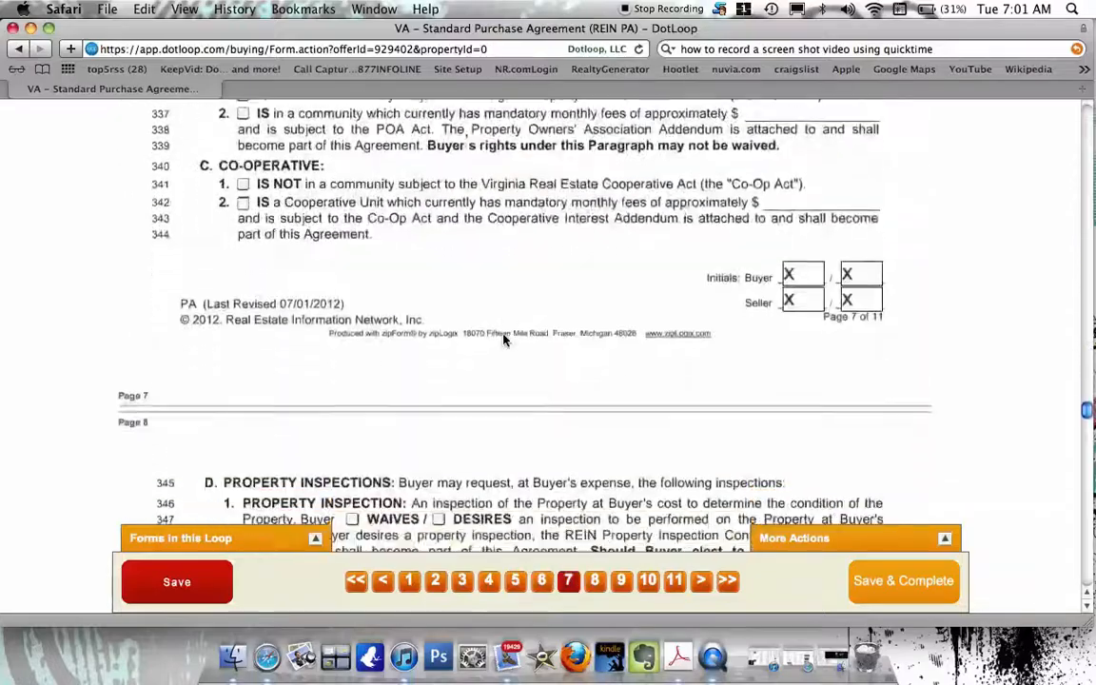
{"action": "scroll", "coordinate": [504, 340], "scroll_direction": "down", "scroll_amount": 10}
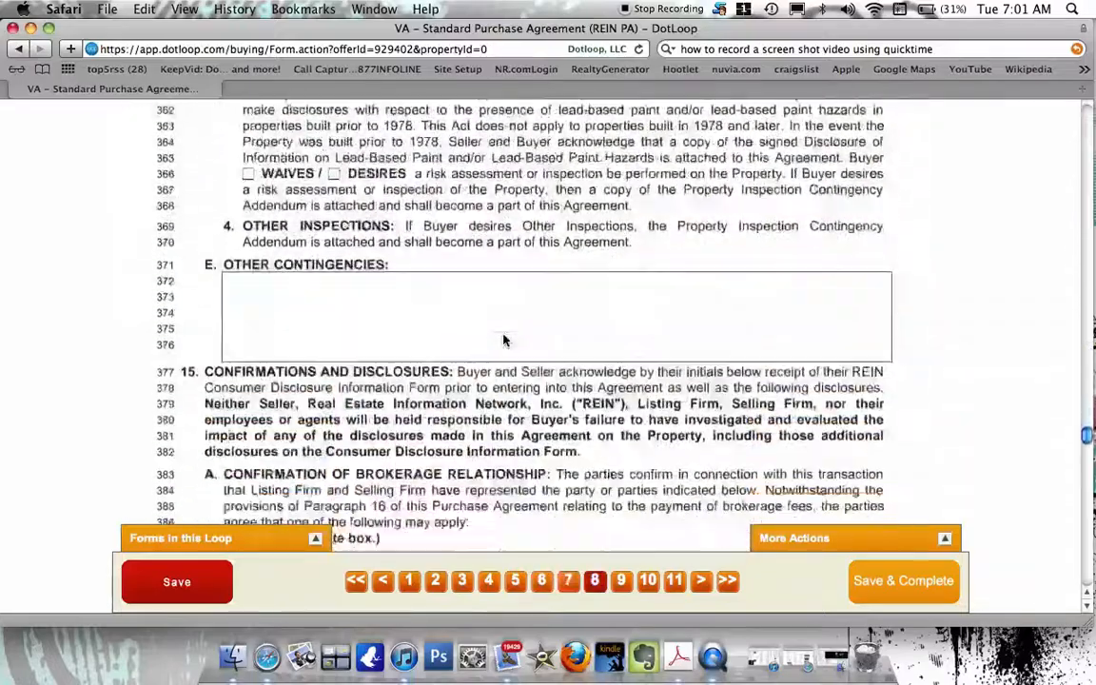
{"action": "scroll", "coordinate": [504, 340], "scroll_direction": "down", "scroll_amount": 10}
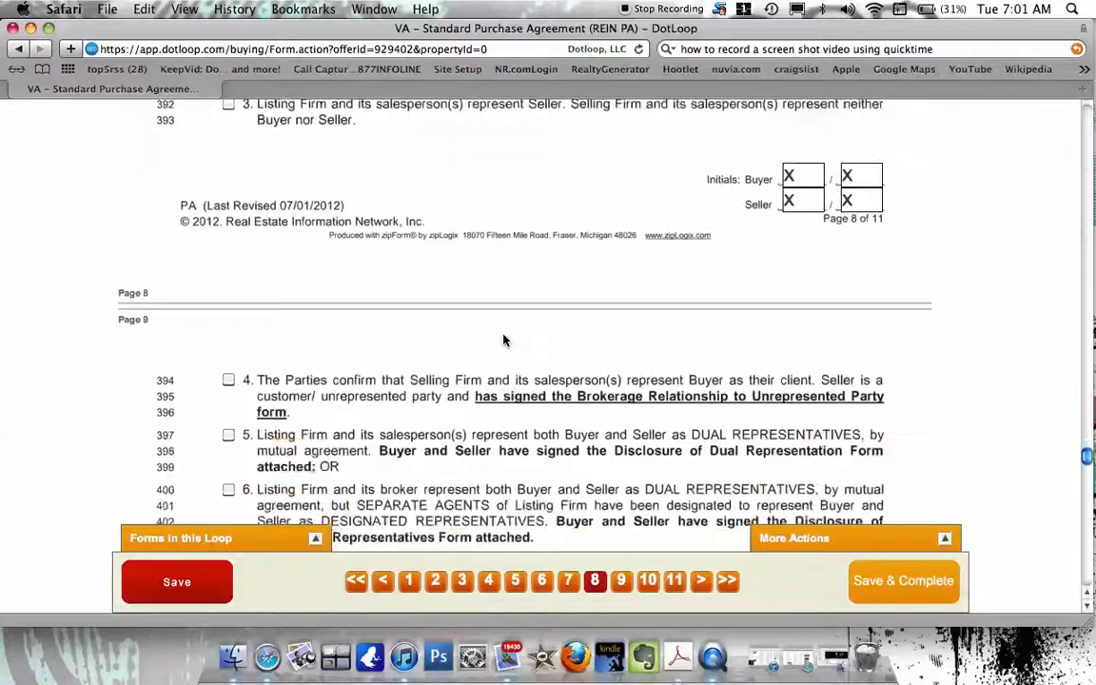
{"action": "scroll", "coordinate": [504, 340], "scroll_direction": "down", "scroll_amount": 10}
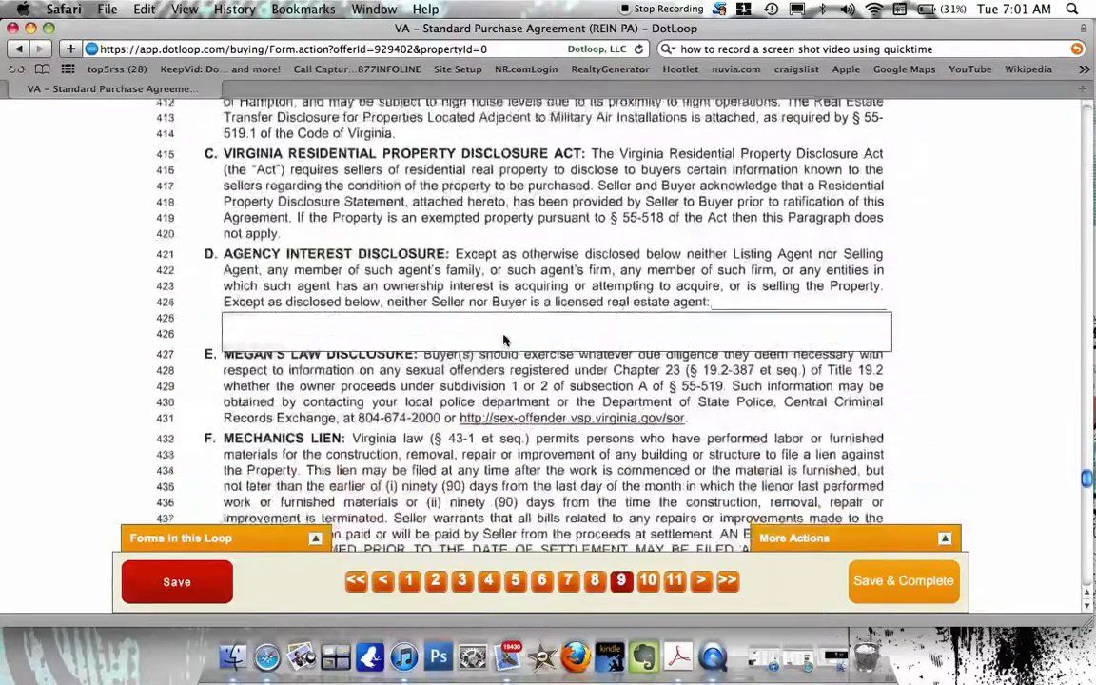
{"action": "scroll", "coordinate": [504, 339], "scroll_direction": "down", "scroll_amount": 10}
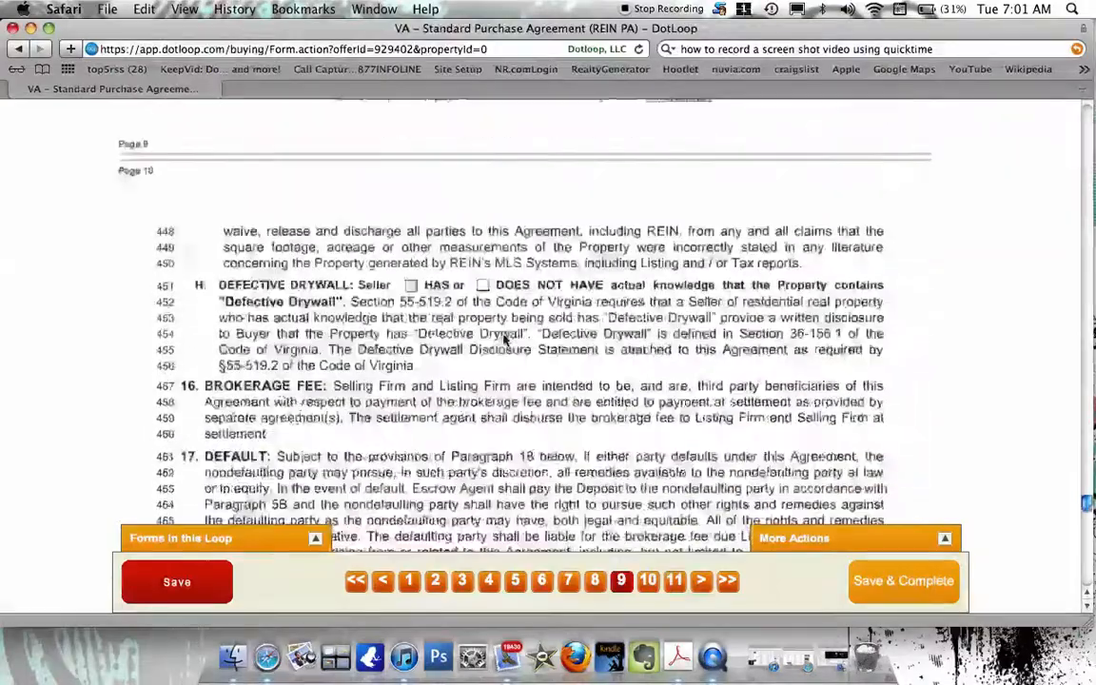
{"action": "scroll", "coordinate": [504, 339], "scroll_direction": "down", "scroll_amount": 10}
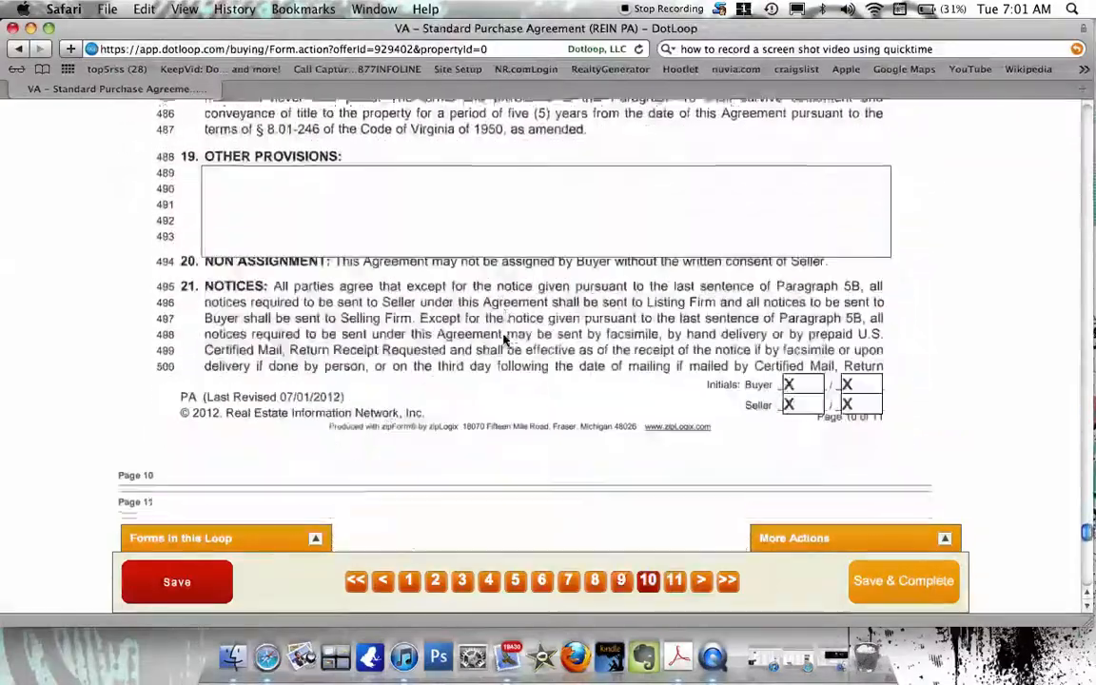
{"action": "scroll", "coordinate": [504, 340], "scroll_direction": "down", "scroll_amount": 8}
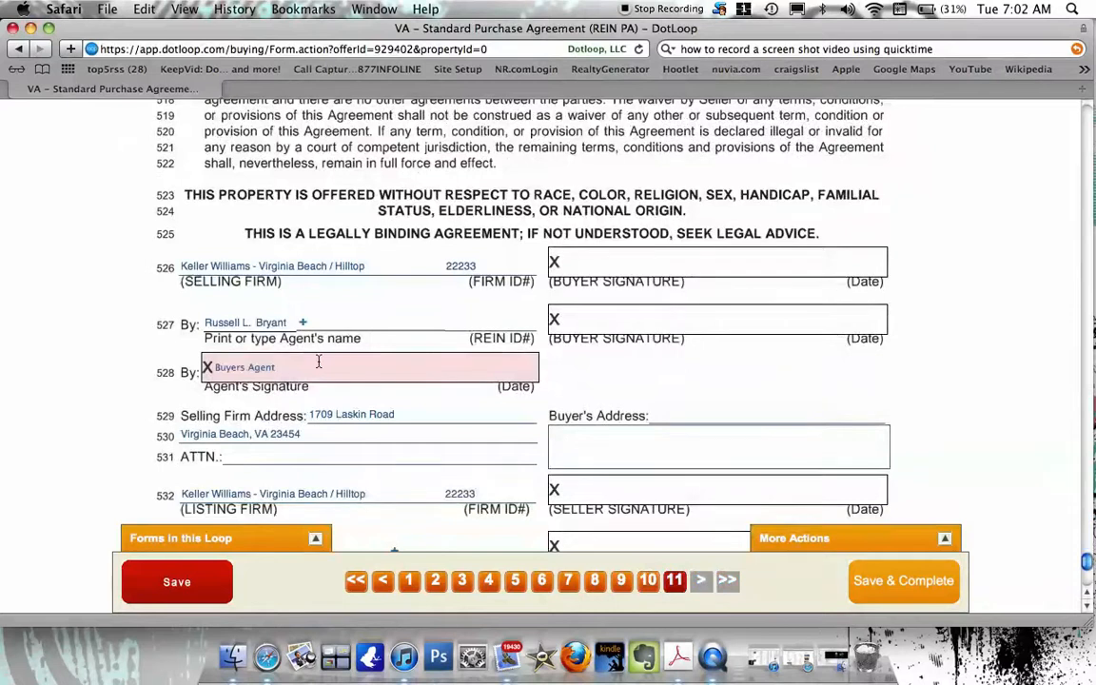
Assign the line 528 Agent's Signature to the buying agent by name and Save & Complete.
{"action": "left_click", "coordinate": [236, 368]}
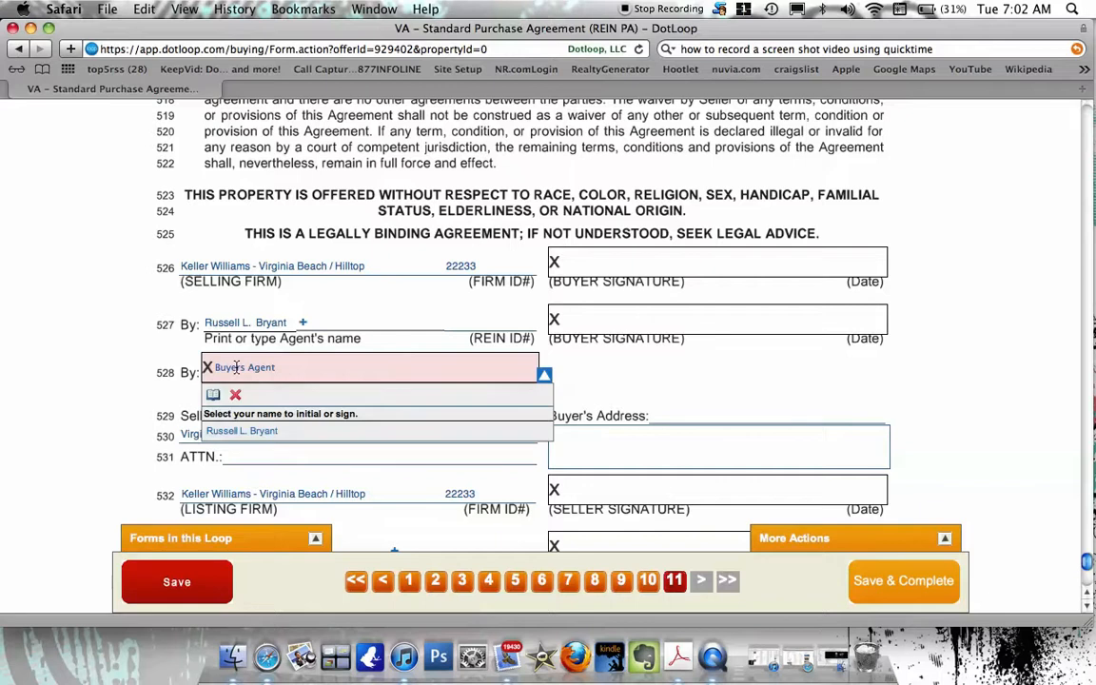
{"action": "left_click", "coordinate": [244, 433]}
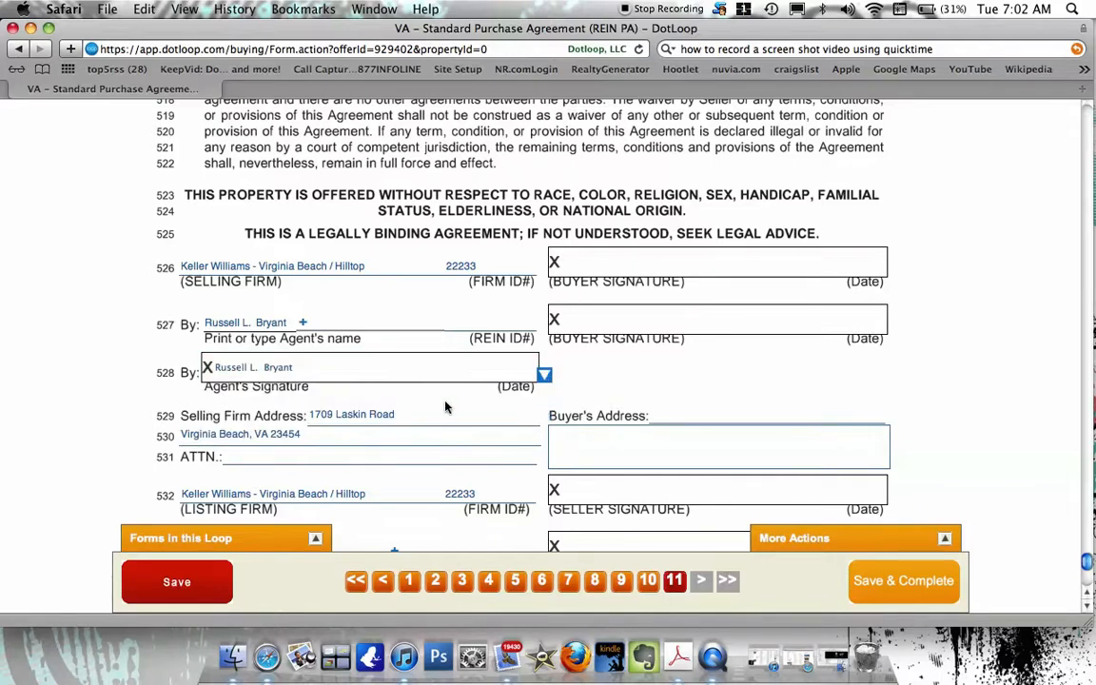
{"action": "scroll", "coordinate": [470, 411], "scroll_direction": "down", "scroll_amount": 2}
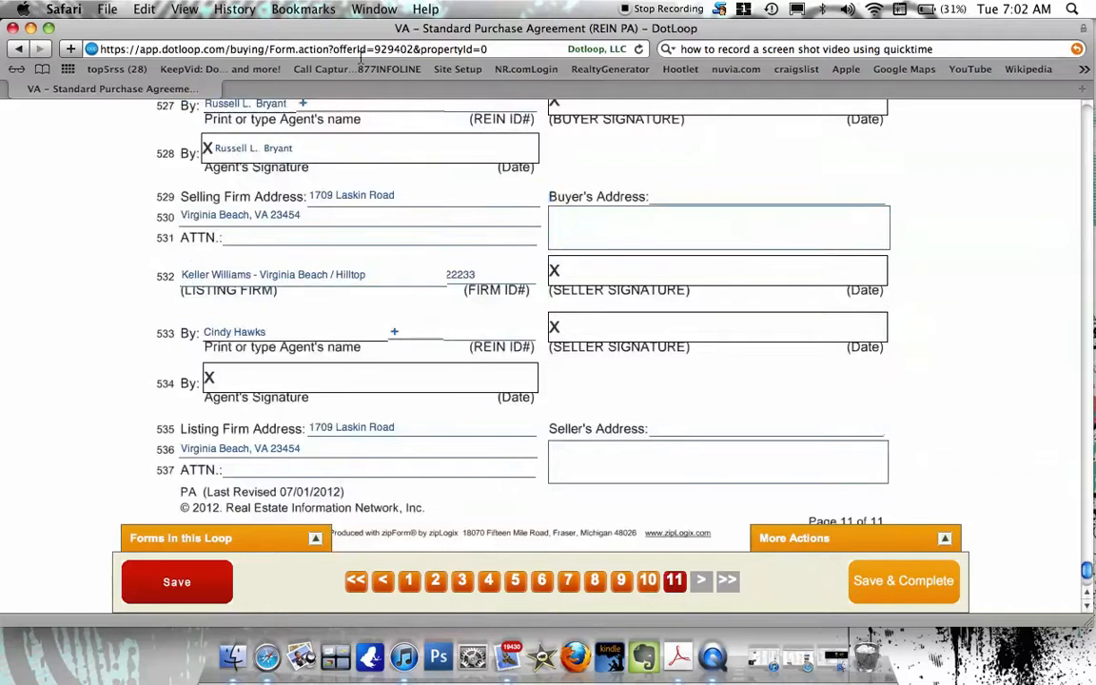
{"action": "scroll", "coordinate": [317, 445], "scroll_direction": "down", "scroll_amount": 5}
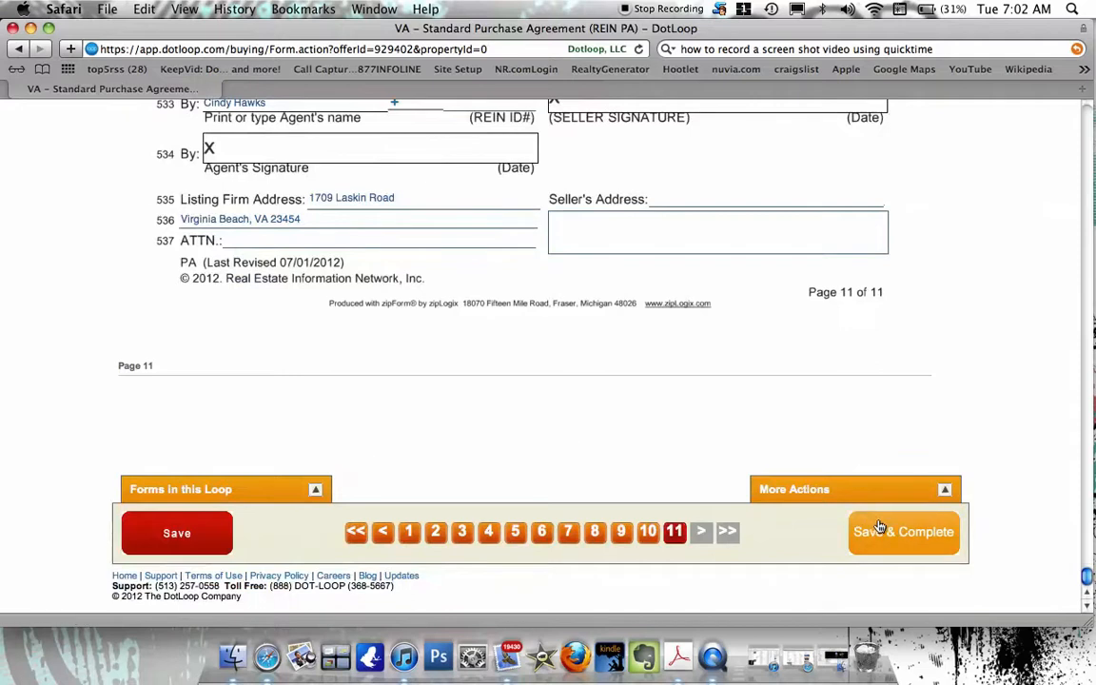
{"action": "left_click", "coordinate": [877, 528]}
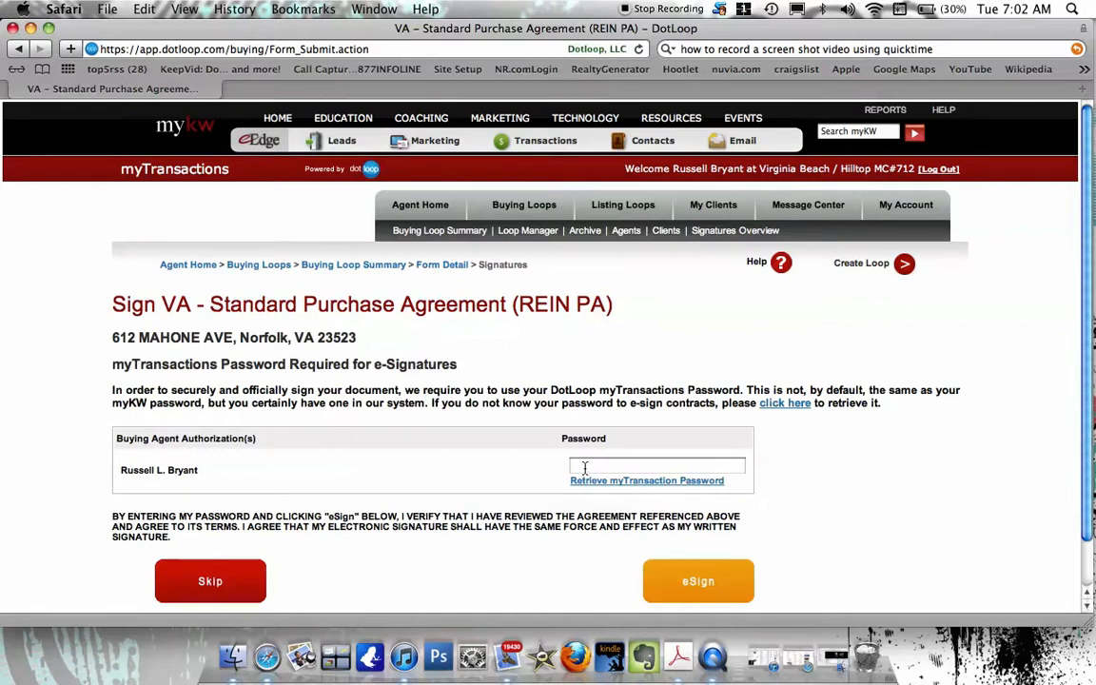
Request the myTransactions e-signing password be emailed to the agent's address.
{"action": "scroll", "coordinate": [585, 467], "scroll_direction": "down", "scroll_amount": 2}
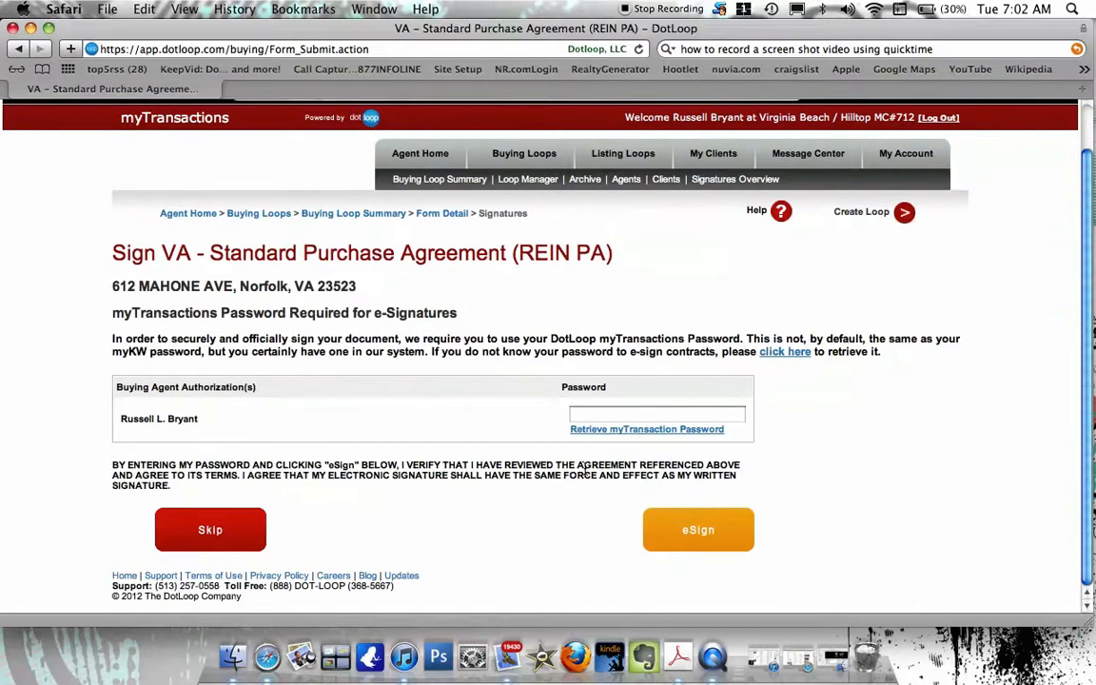
{"action": "left_click", "coordinate": [584, 416]}
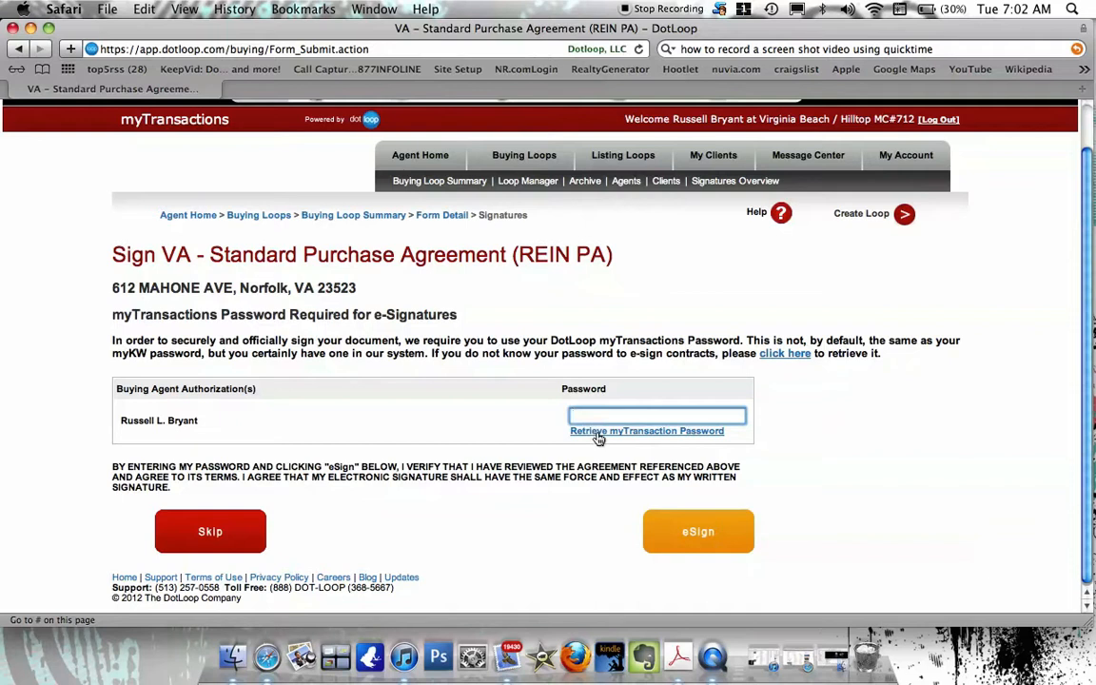
{"action": "left_click", "coordinate": [598, 433]}
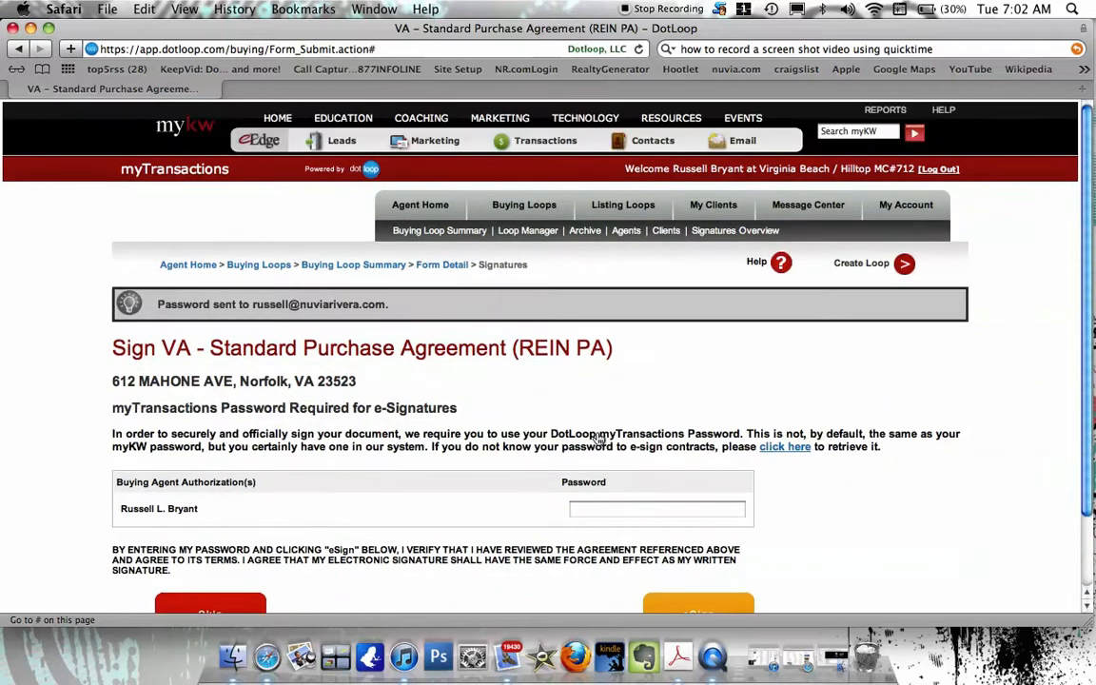
{"action": "scroll", "coordinate": [599, 437], "scroll_direction": "down", "scroll_amount": 2}
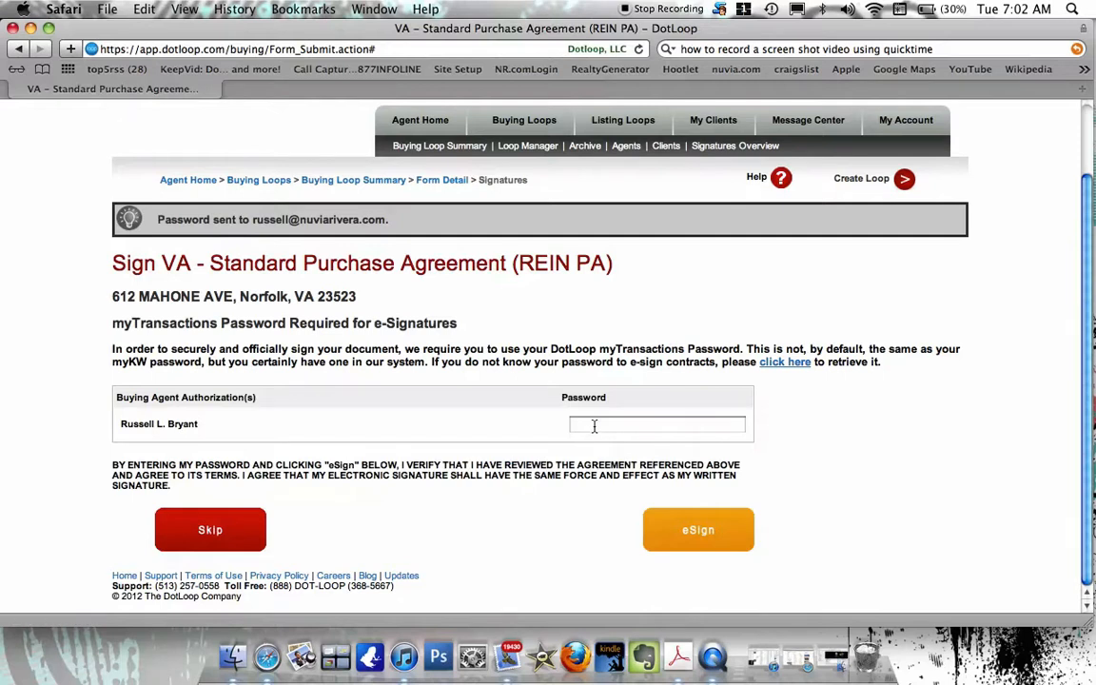
{"action": "left_click", "coordinate": [778, 369]}
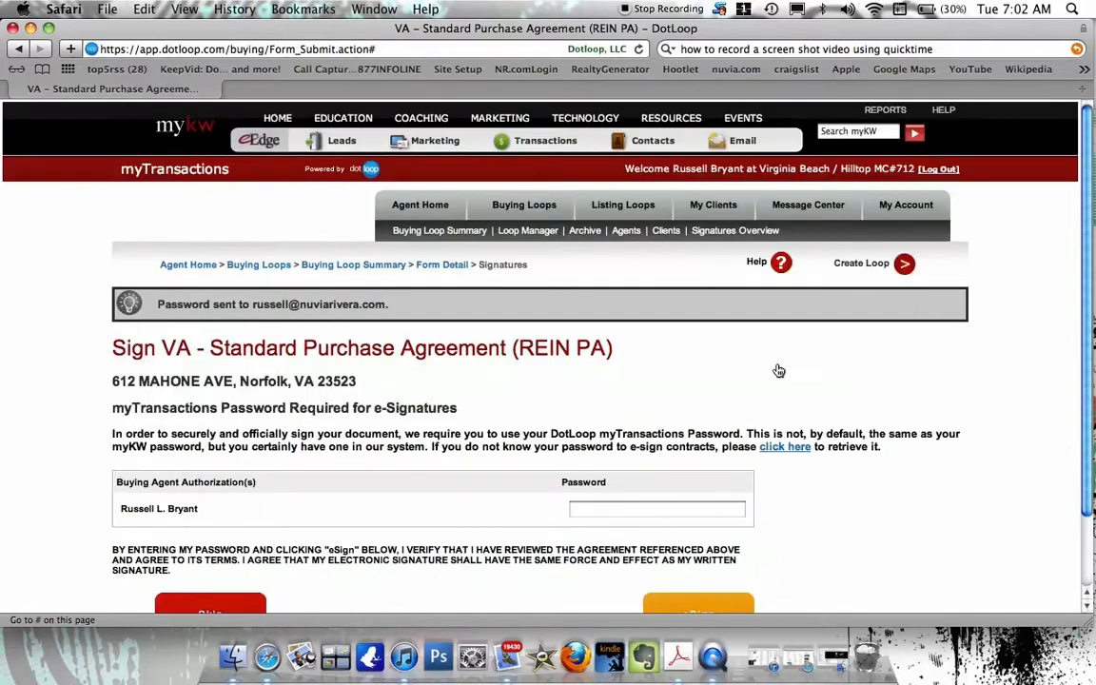
{"action": "scroll", "coordinate": [771, 454], "scroll_direction": "down", "scroll_amount": 2}
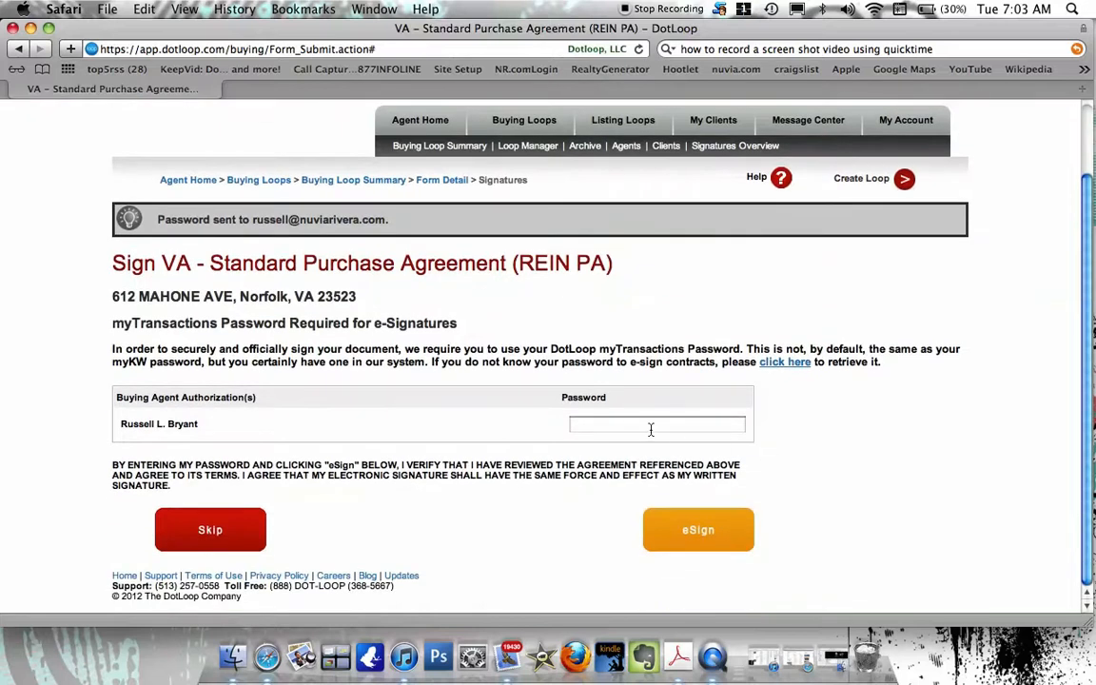
{"action": "left_click", "coordinate": [778, 367]}
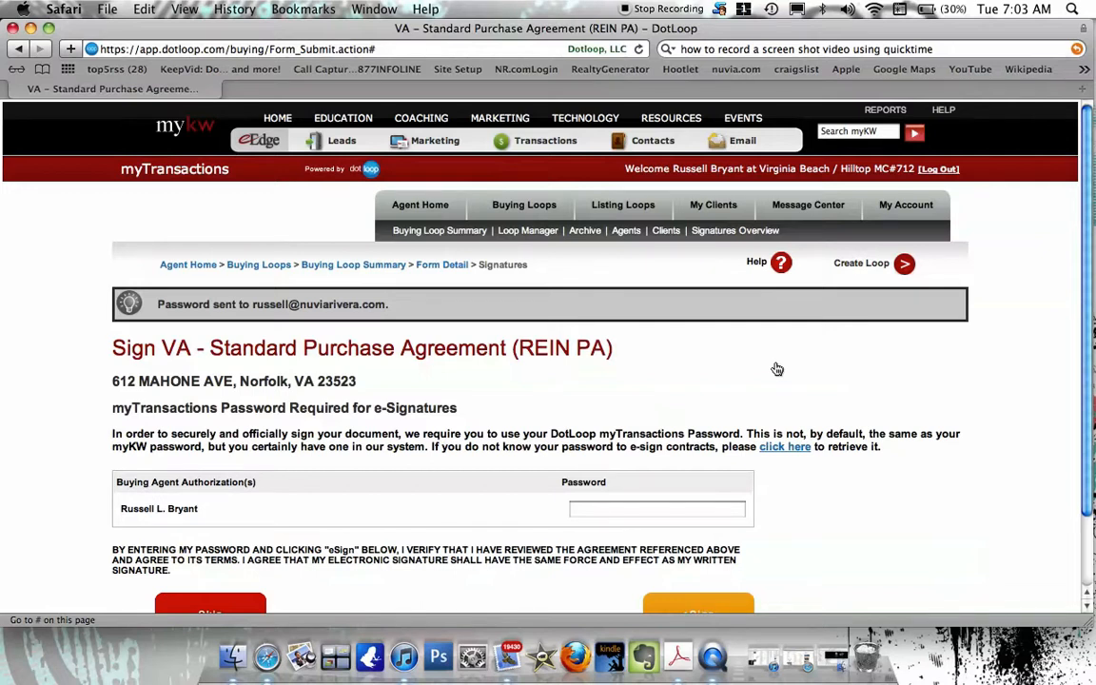
Enter the myTransactions password and eSign the VA Standard Purchase Agreement.
{"action": "left_click", "coordinate": [650, 513]}
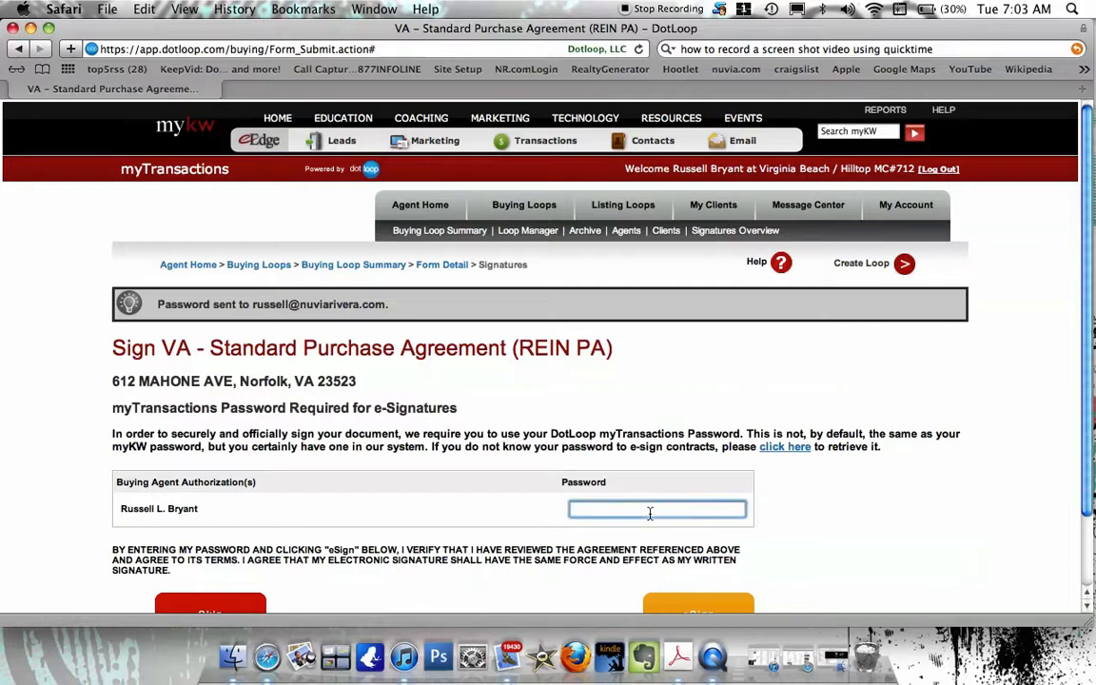
{"action": "type", "text": "•"}
{"action": "type", "text": "**"}
{"action": "scroll", "coordinate": [666, 428], "scroll_direction": "down", "scroll_amount": 3}
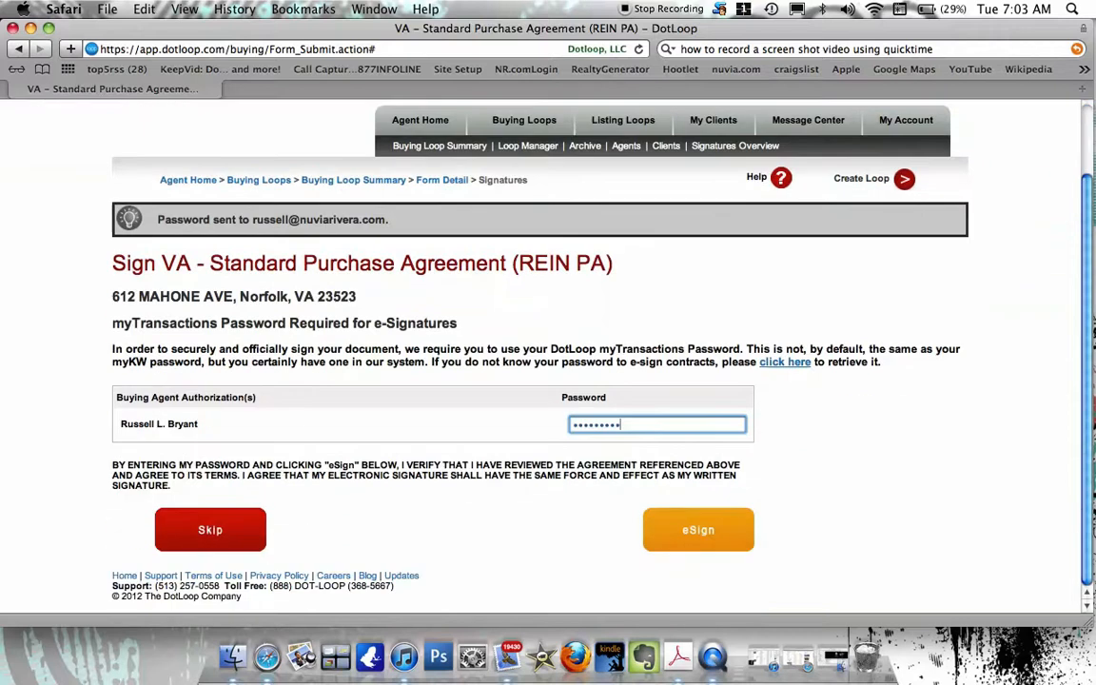
{"action": "left_click", "coordinate": [719, 546]}
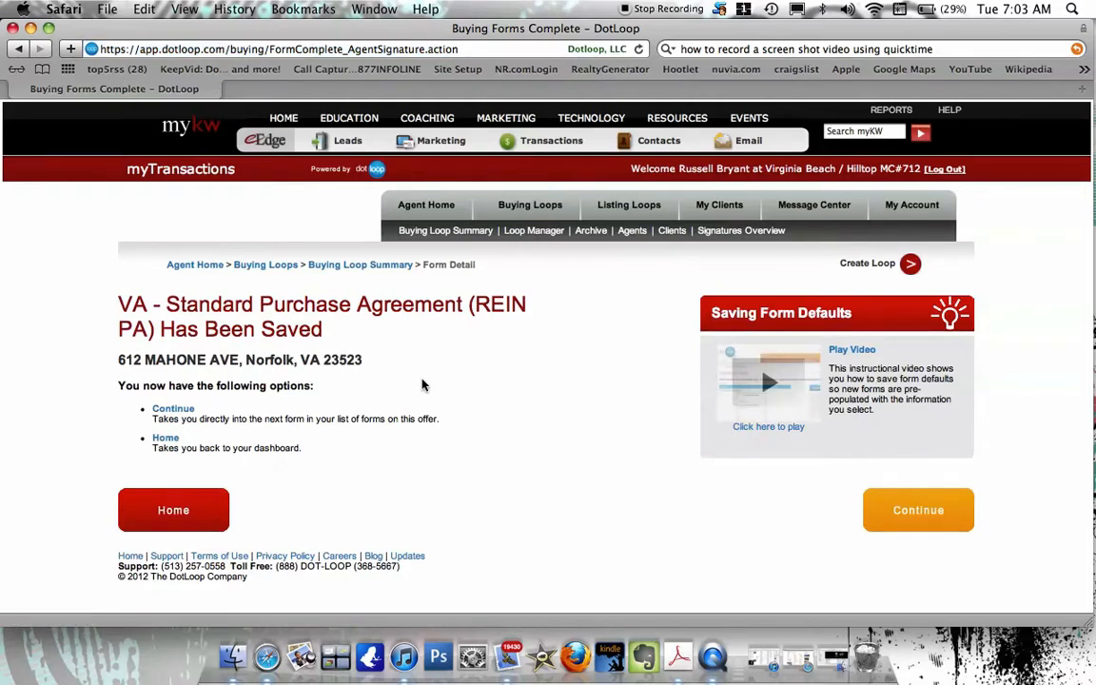
{"action": "left_click", "coordinate": [173, 511]}
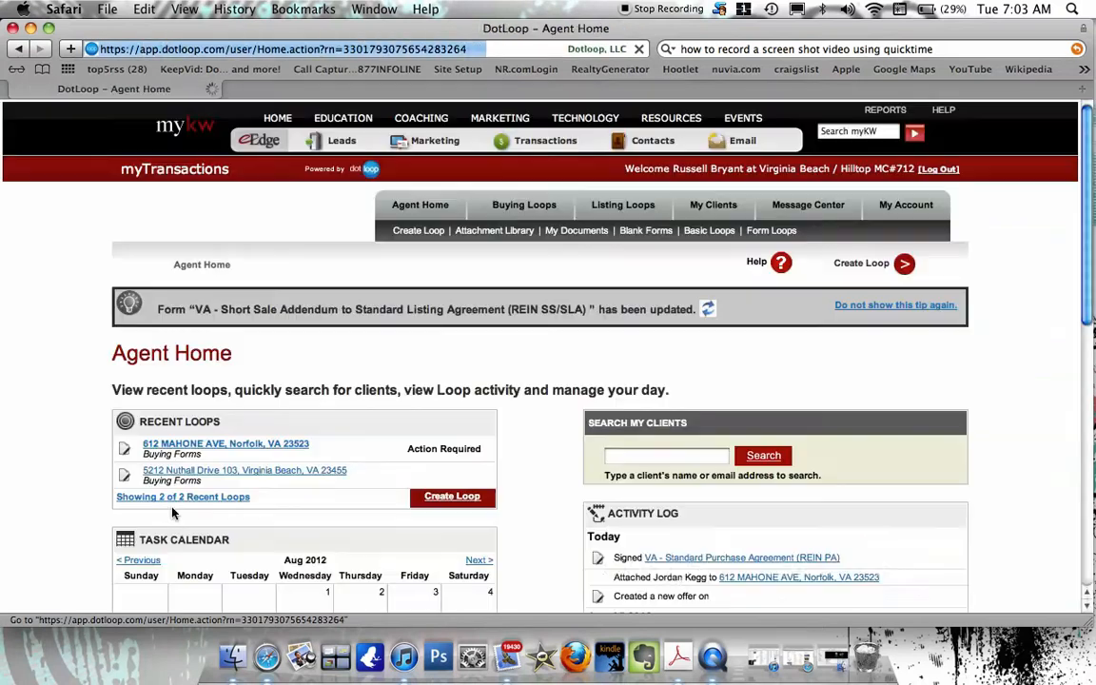
{"action": "scroll", "coordinate": [524, 536], "scroll_direction": "down", "scroll_amount": 3}
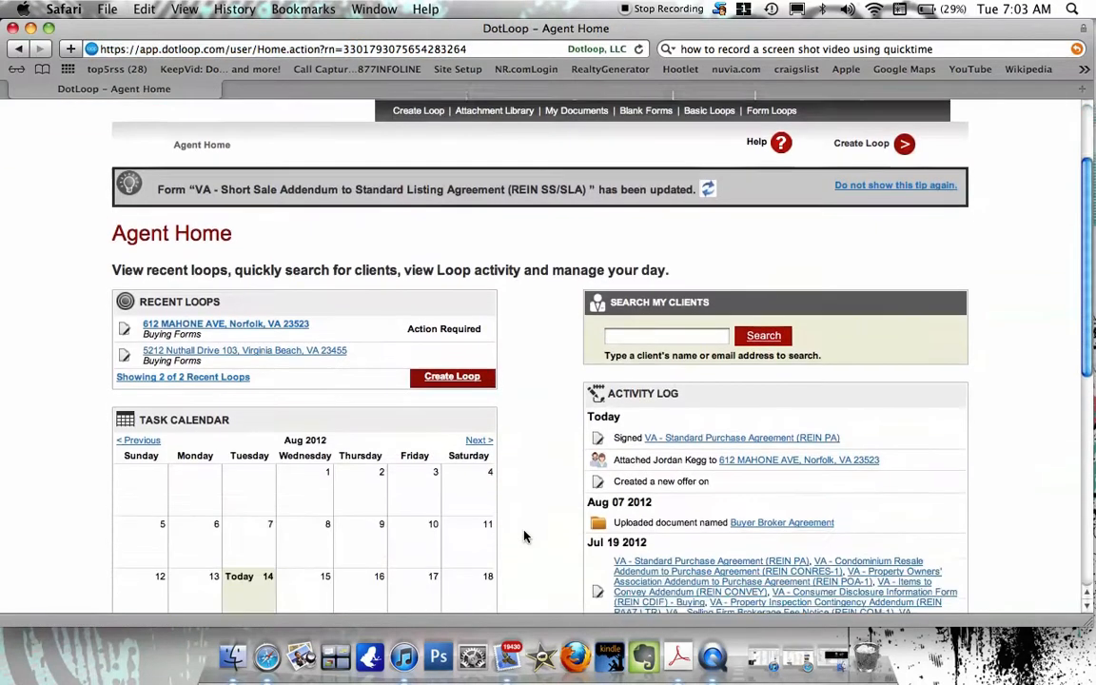
{"action": "left_click", "coordinate": [204, 322]}
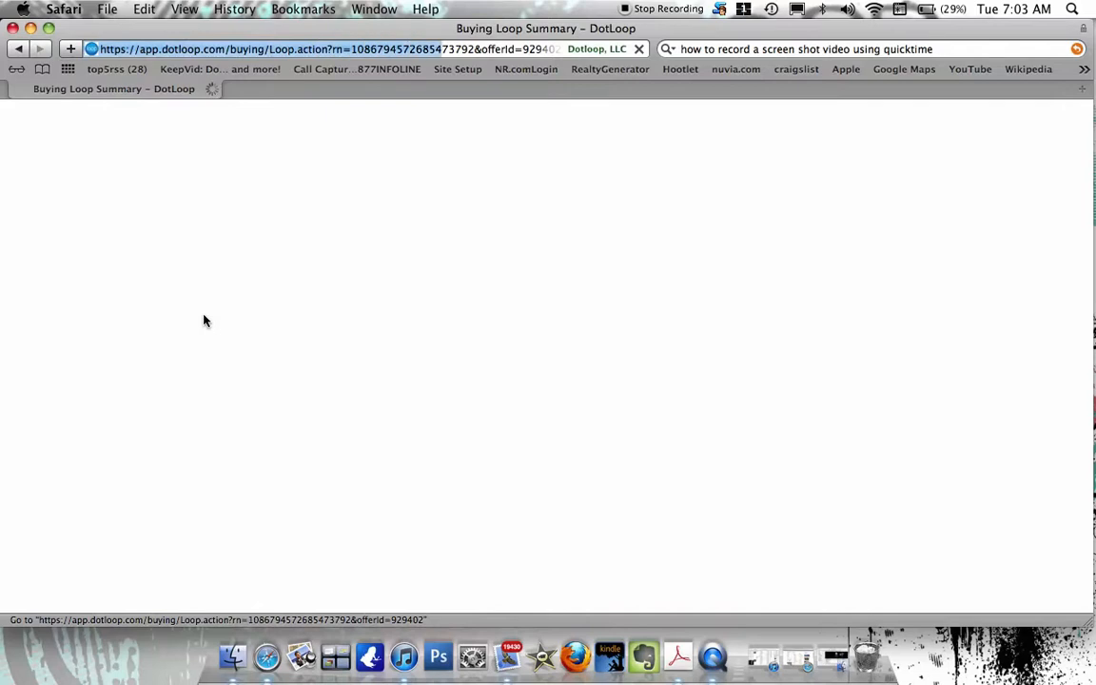
Tick the Amendment/Addendum document in the loop's document list.
{"action": "scroll", "coordinate": [525, 437], "scroll_direction": "down", "scroll_amount": 2}
{"action": "scroll", "coordinate": [524, 437], "scroll_direction": "down", "scroll_amount": 1}
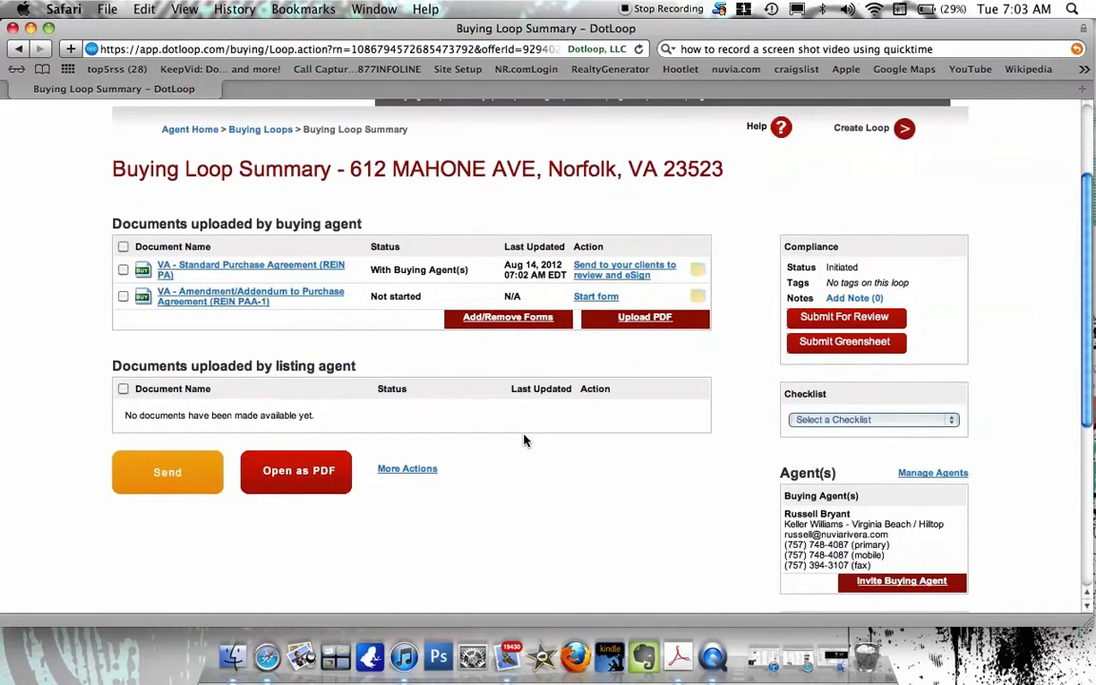
{"action": "left_click", "coordinate": [123, 297]}
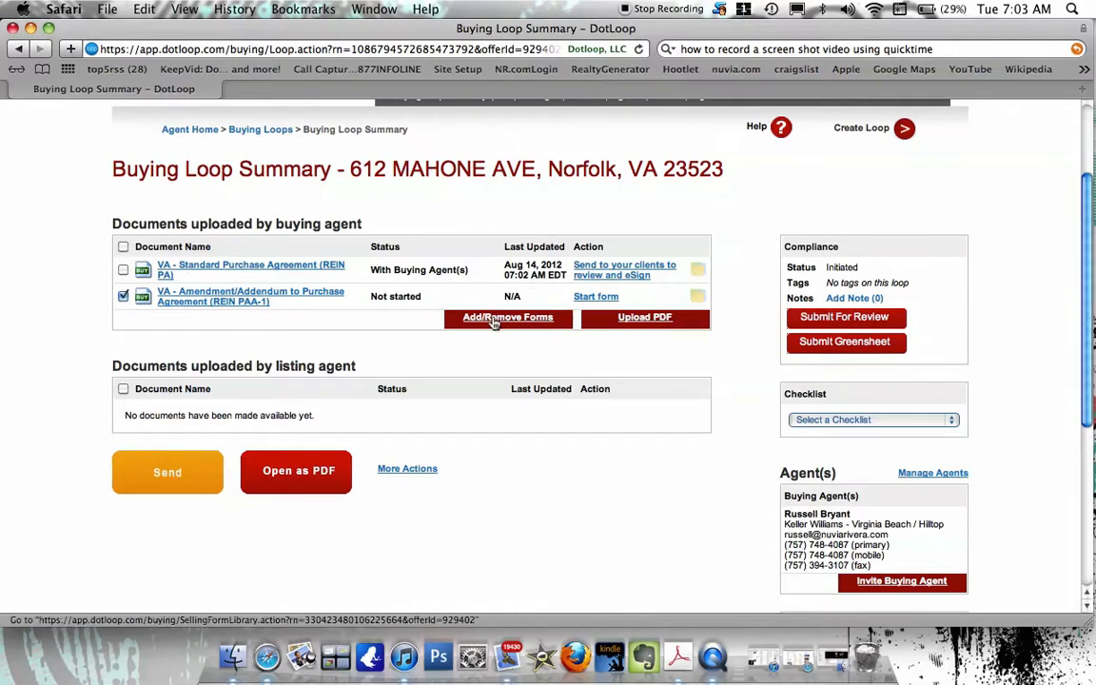
Remove the PAA-1 Amendment/Addendum form from the loop's forms and save.
{"action": "left_click", "coordinate": [492, 319]}
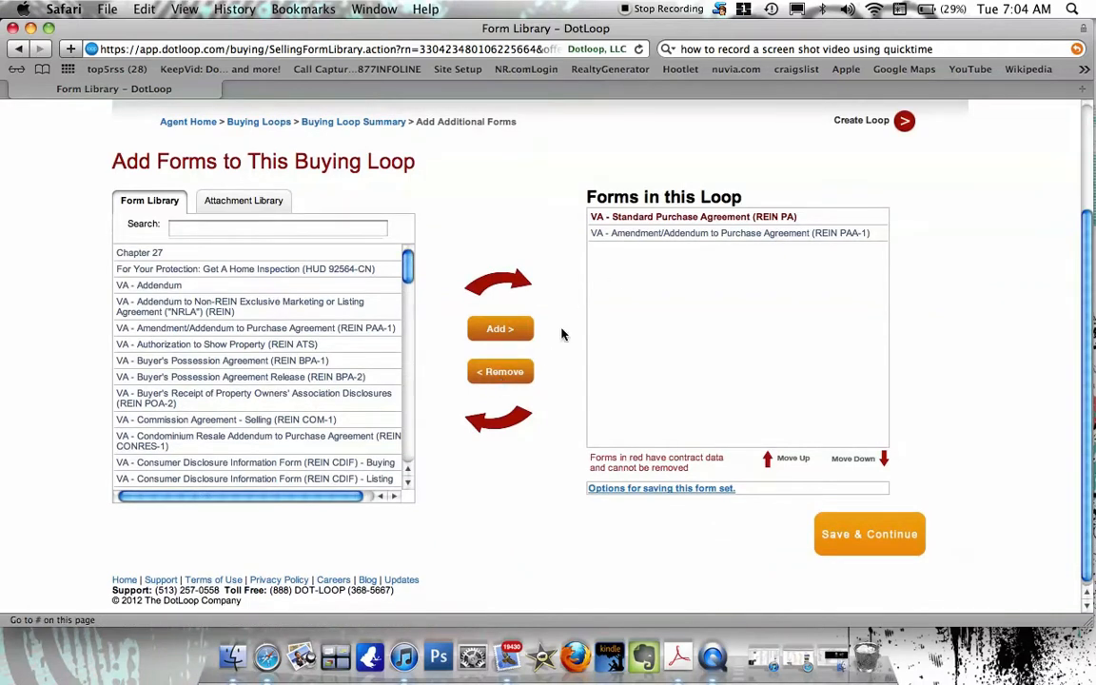
{"action": "left_click", "coordinate": [629, 235]}
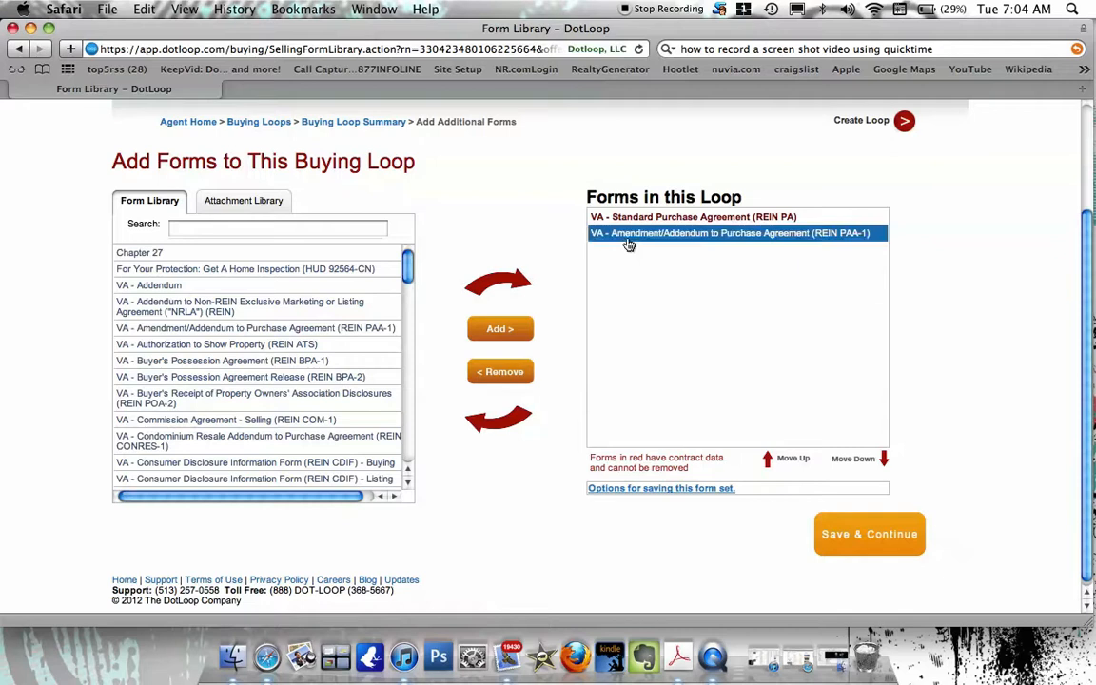
{"action": "left_click", "coordinate": [519, 372]}
{"action": "left_click", "coordinate": [869, 543]}
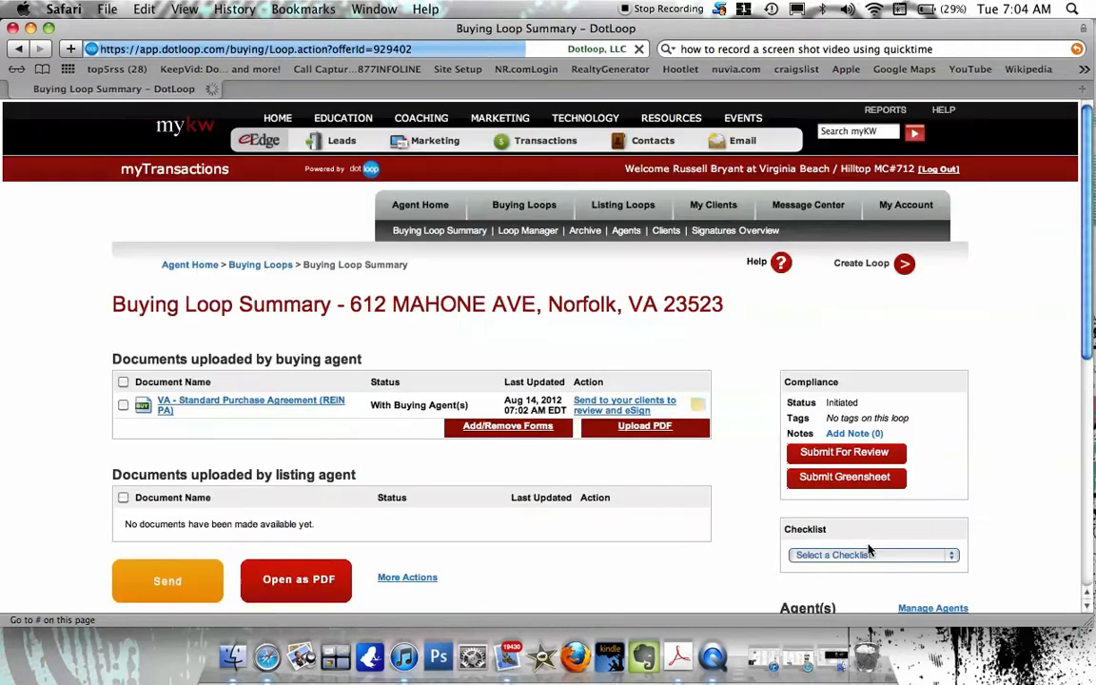
{"action": "left_click_drag", "start_coordinate": [485, 447], "coordinate": [70, 456]}
{"action": "scroll", "coordinate": [71, 457], "scroll_direction": "down", "scroll_amount": 5}
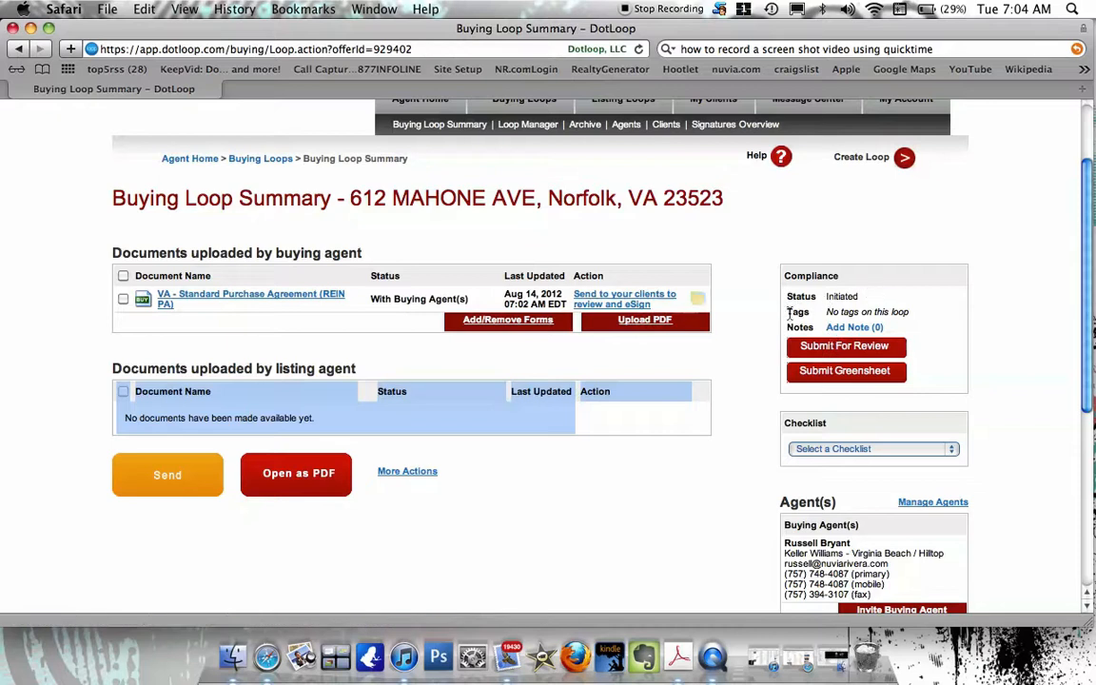
Send the VA Standard Purchase Agreement (REIN PA) online to the buying client for eSignature.
{"action": "left_click", "coordinate": [619, 301]}
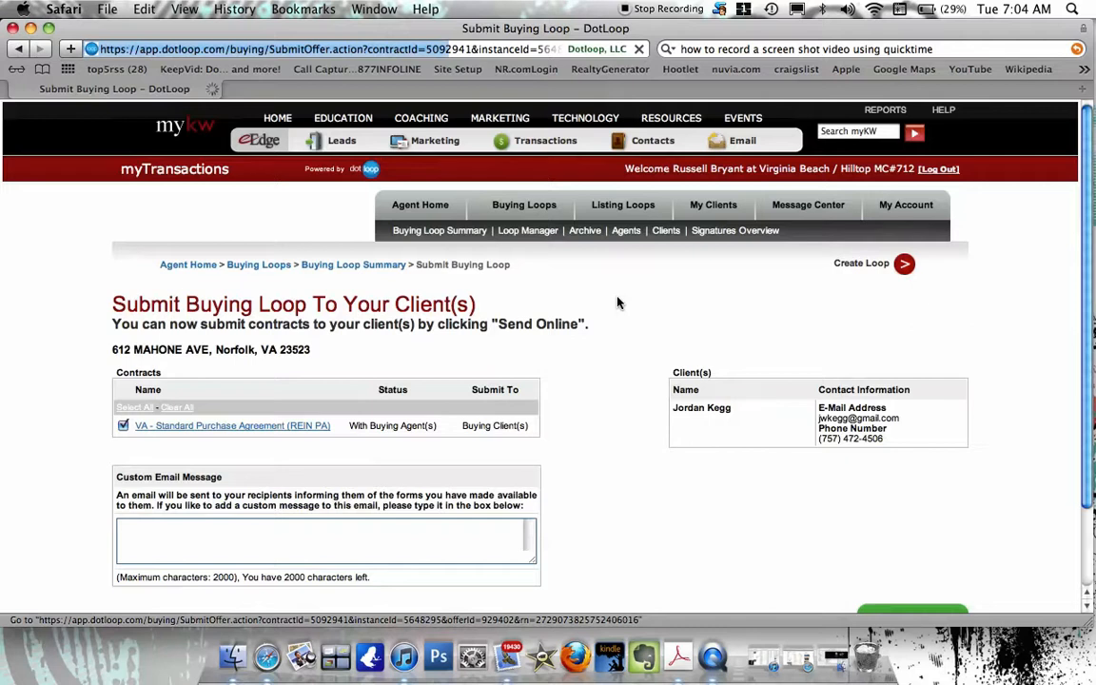
{"action": "scroll", "coordinate": [618, 303], "scroll_direction": "down", "scroll_amount": 3}
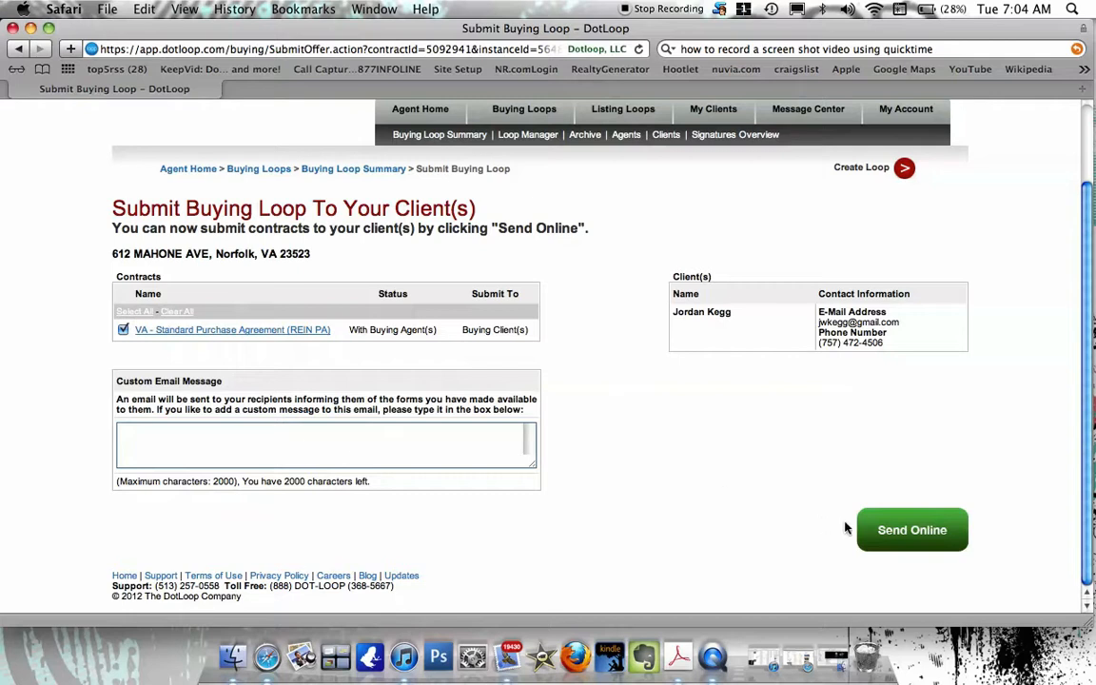
{"action": "left_click", "coordinate": [890, 533]}
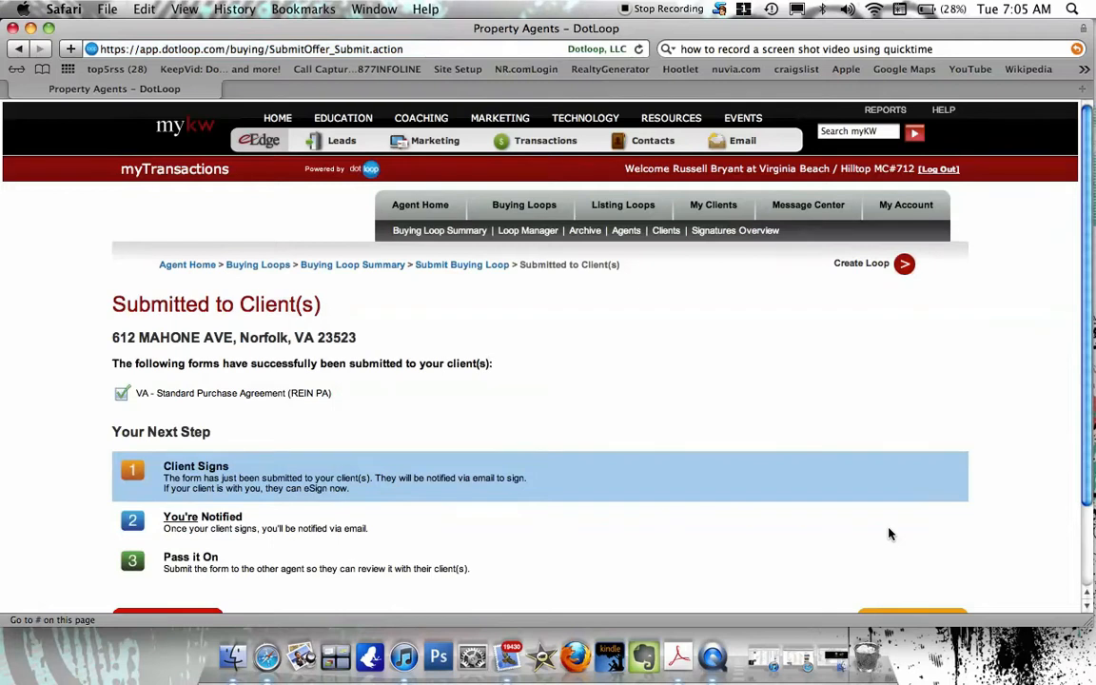
{"action": "scroll", "coordinate": [889, 533], "scroll_direction": "down", "scroll_amount": 3}
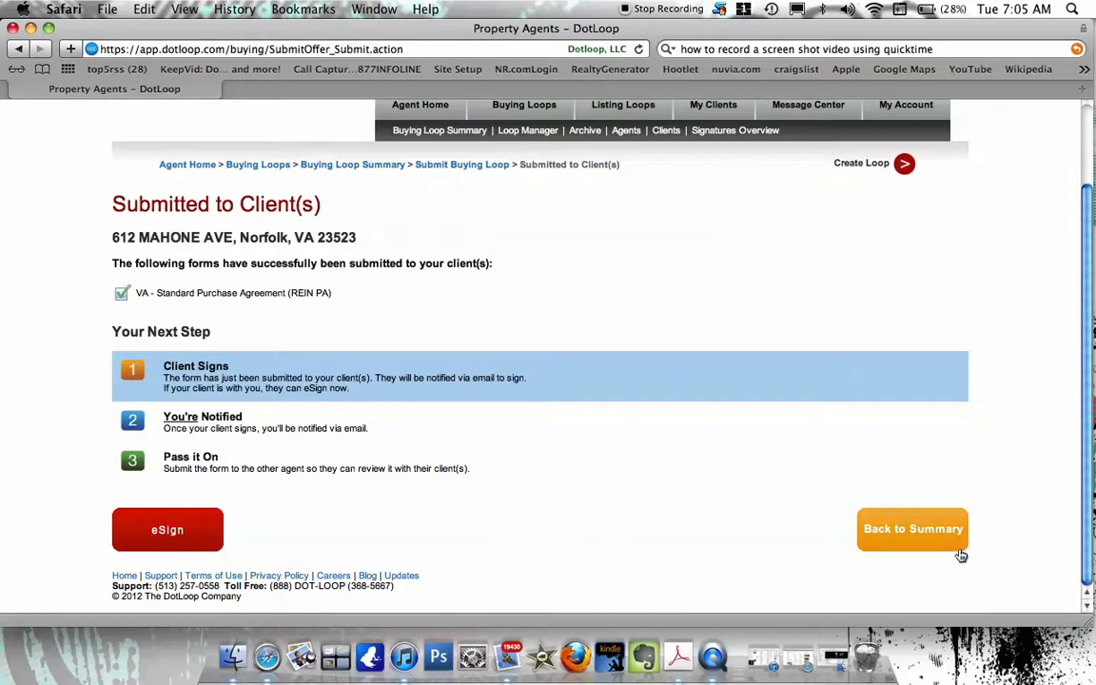
{"action": "left_click", "coordinate": [917, 527]}
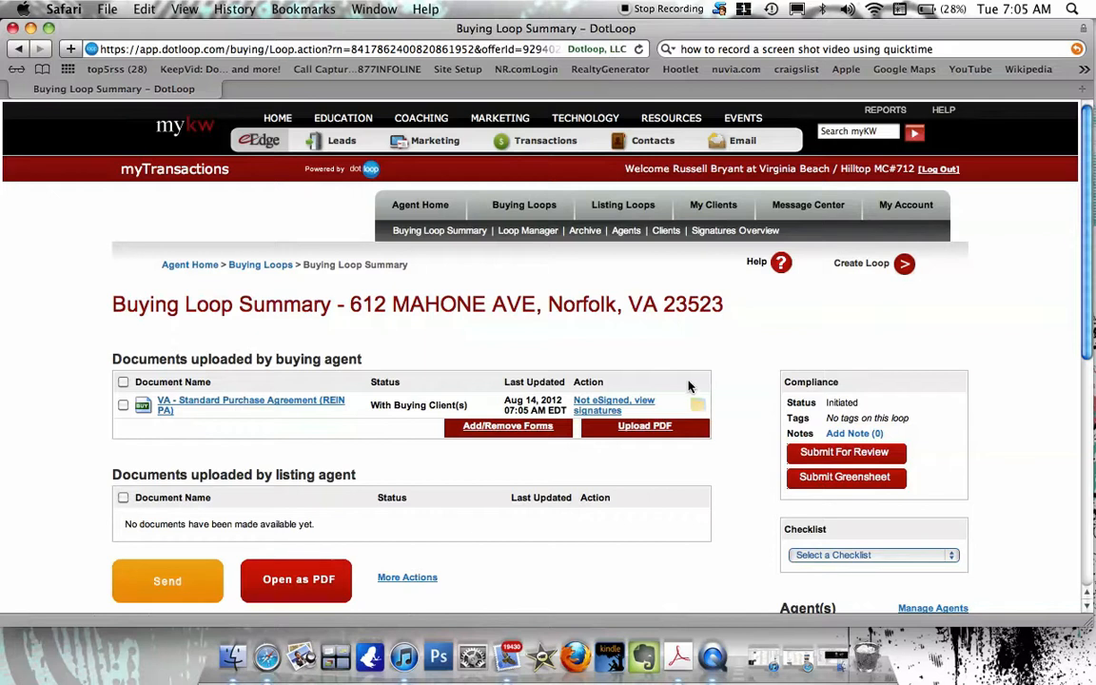
{"action": "scroll", "coordinate": [698, 384], "scroll_direction": "down", "scroll_amount": 4}
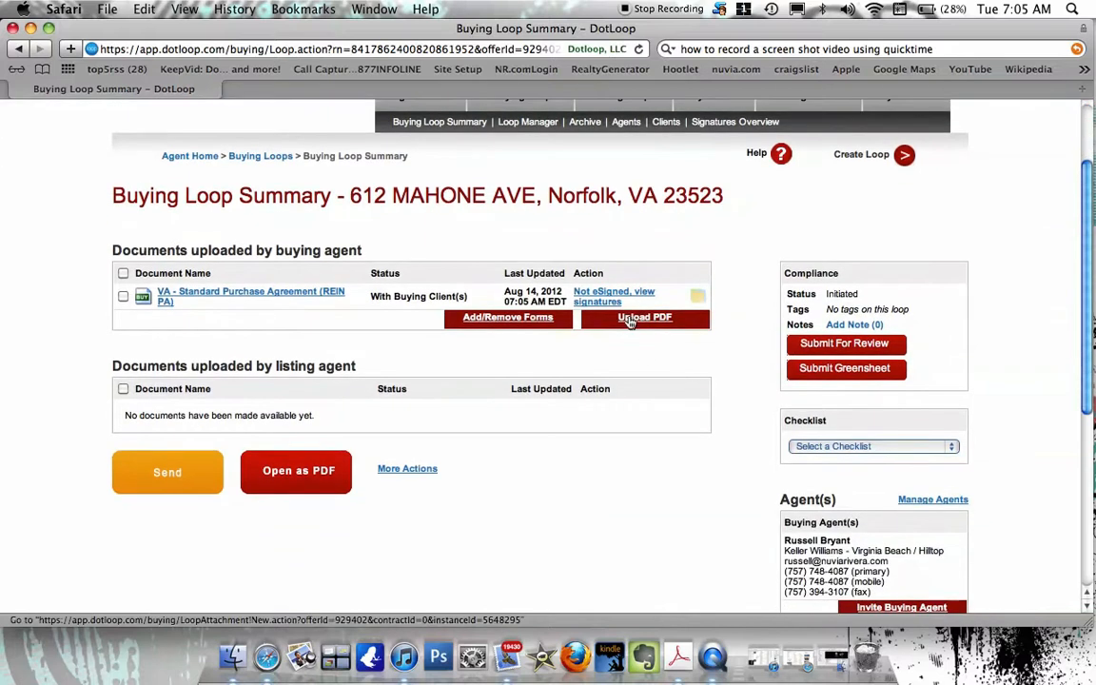
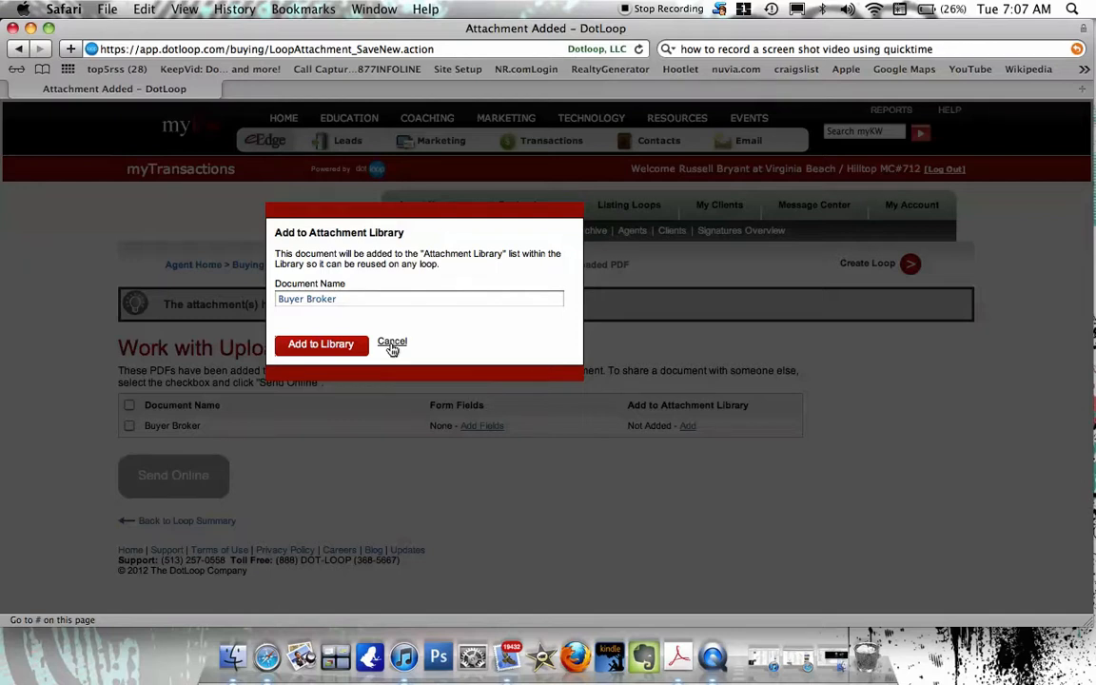
Keep the Buyer Broker PDF in the loop without adding it to the attachment library.
{"action": "left_click", "coordinate": [392, 344]}
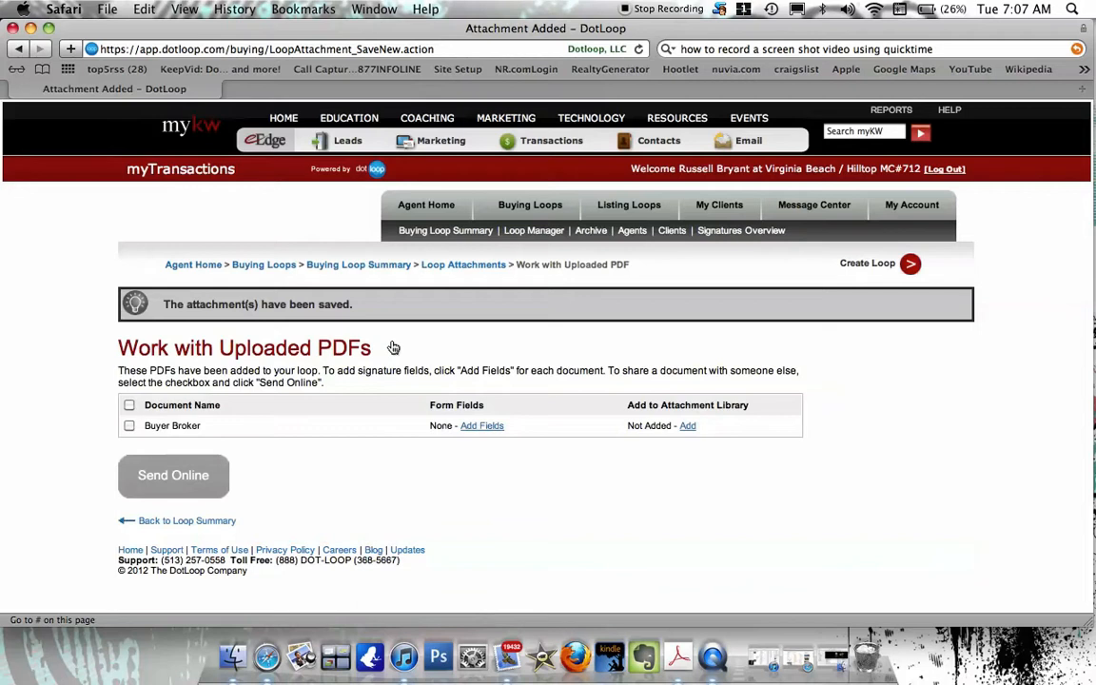
{"action": "left_click", "coordinate": [168, 522]}
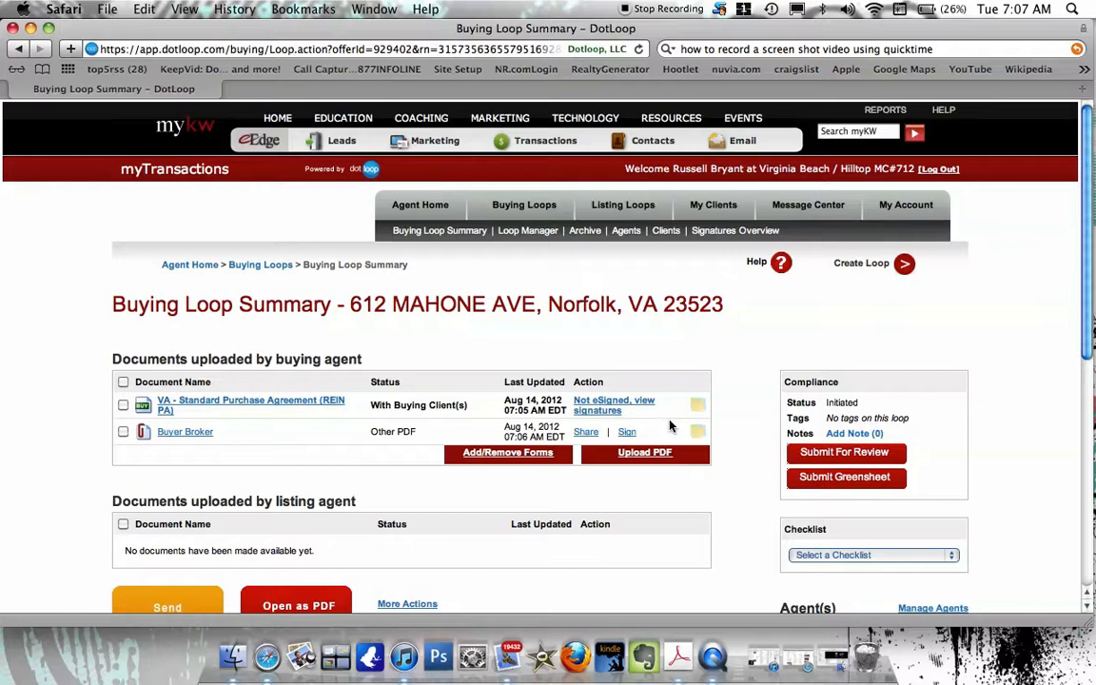
{"action": "left_click", "coordinate": [614, 410]}
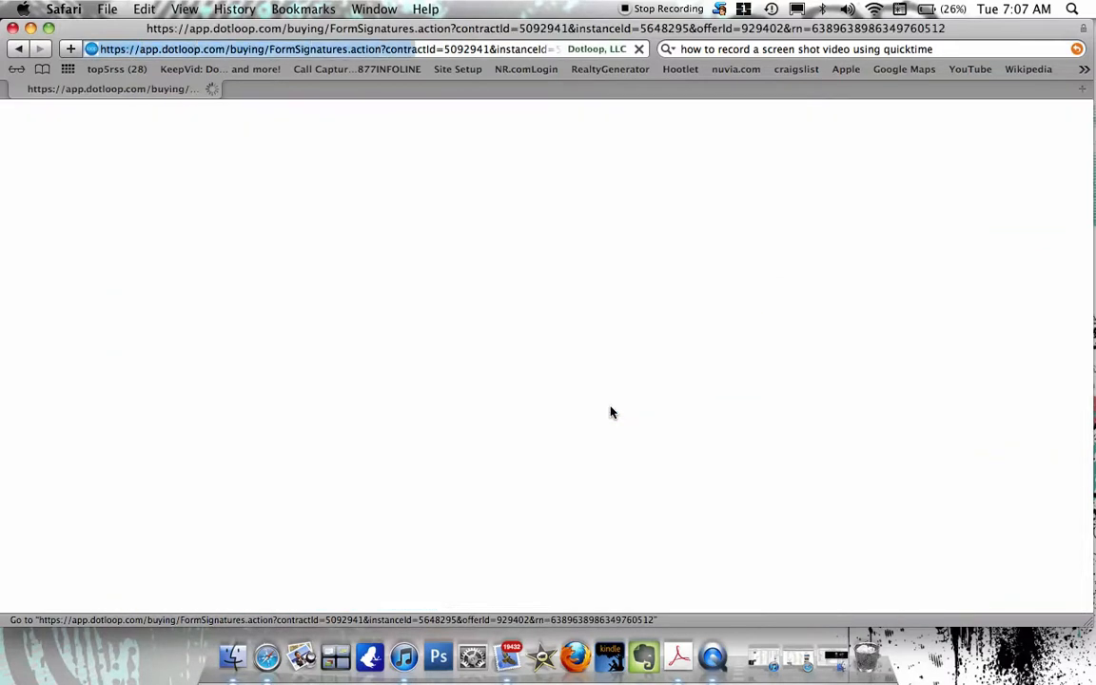
{"action": "scroll", "coordinate": [613, 410], "scroll_direction": "down", "scroll_amount": 3}
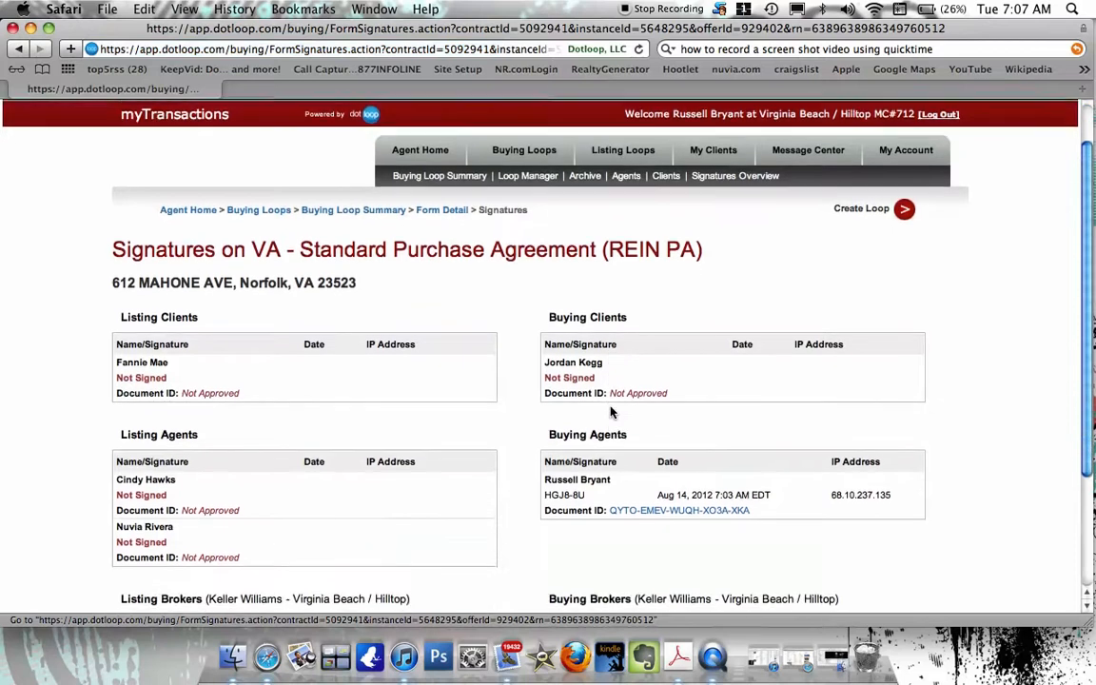
{"action": "scroll", "coordinate": [613, 410], "scroll_direction": "down", "scroll_amount": 2}
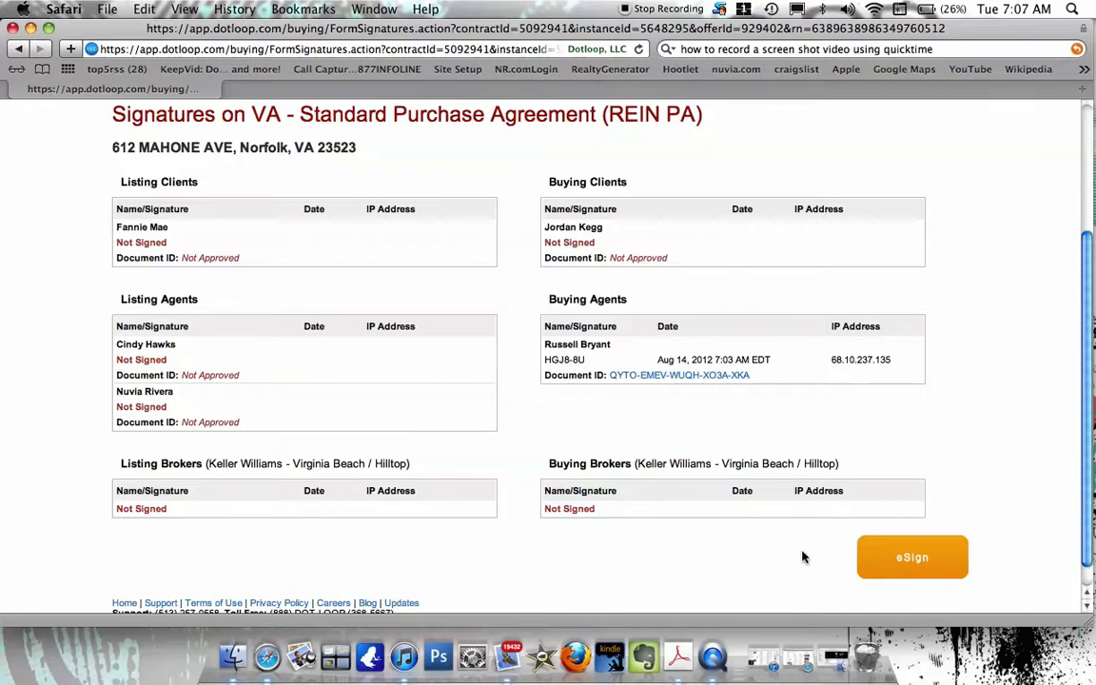
{"action": "left_click", "coordinate": [17, 50]}
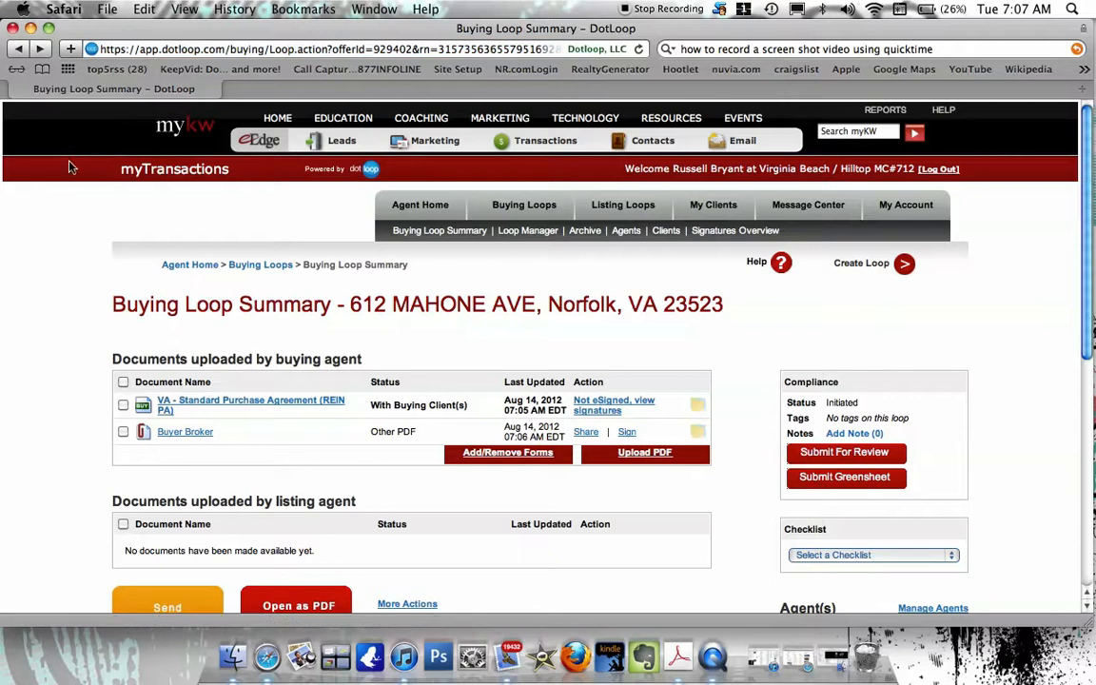
{"action": "scroll", "coordinate": [45, 228], "scroll_direction": "down", "scroll_amount": 3}
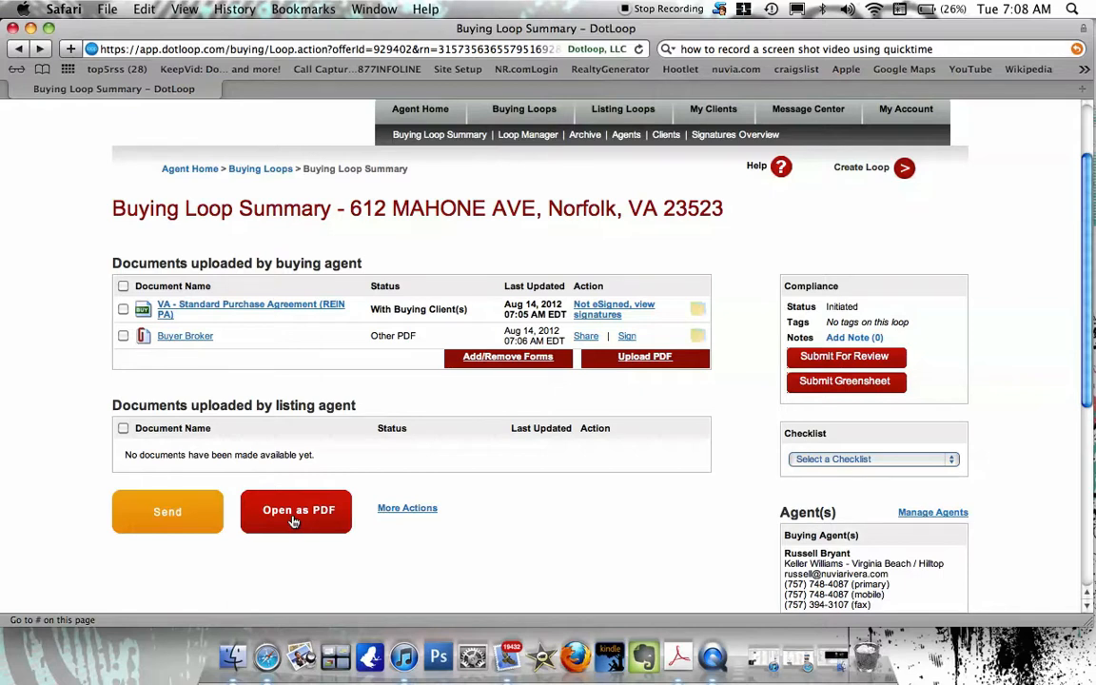
Start the compliance review submission to reach the Order your Forms To Send page.
{"action": "left_click", "coordinate": [826, 361]}
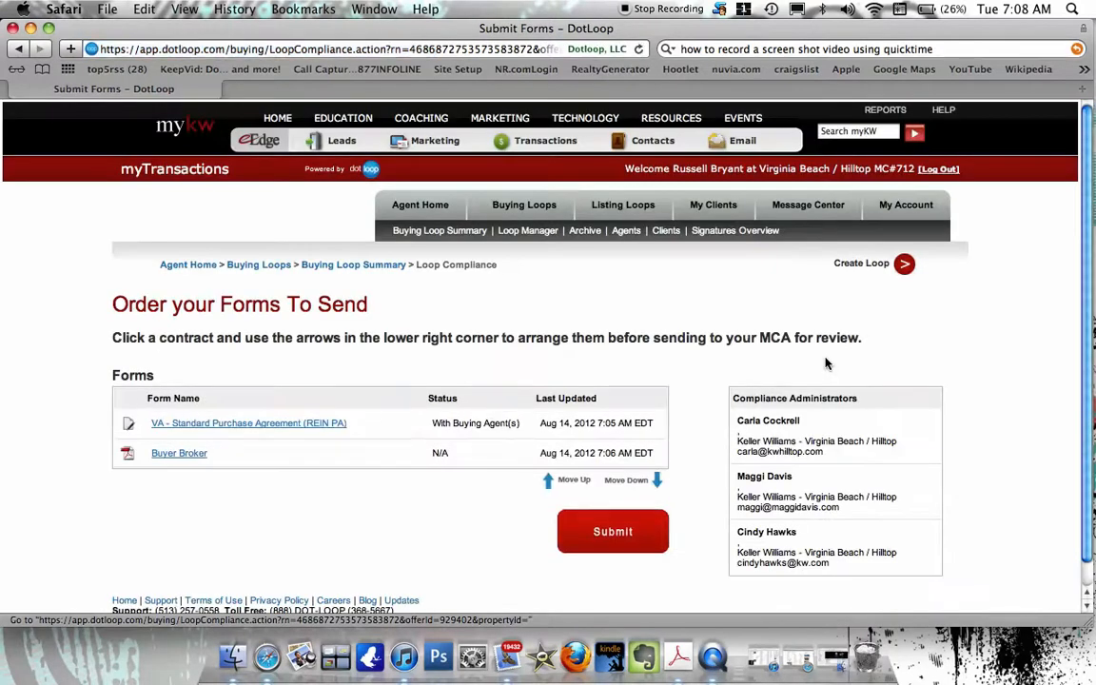
{"action": "scroll", "coordinate": [793, 425], "scroll_direction": "down", "scroll_amount": 1}
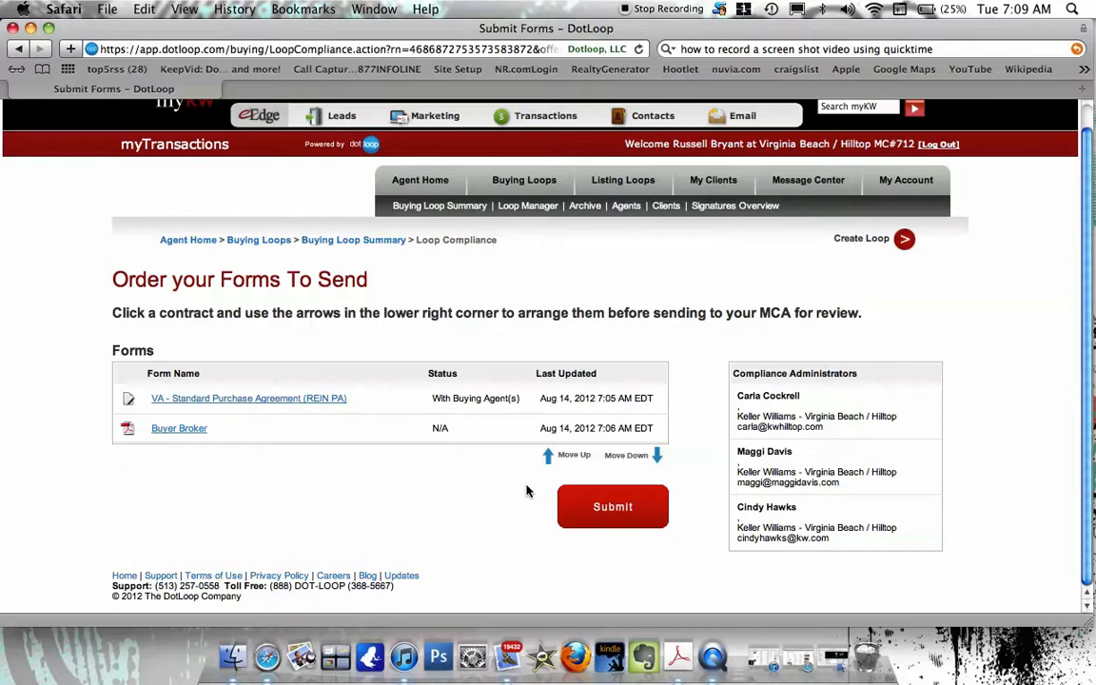
{"action": "scroll", "coordinate": [339, 155], "scroll_direction": "up", "scroll_amount": 1}
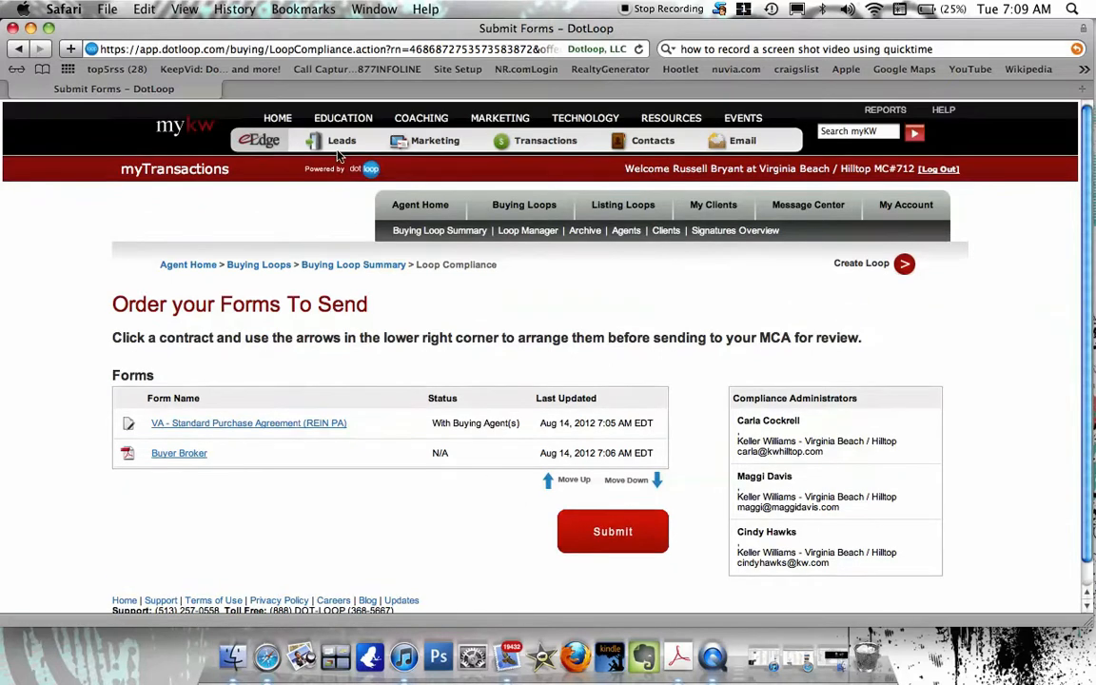
Go to the myKW home page and look over the eEdge myControl Panel and scheduled events.
{"action": "left_click", "coordinate": [186, 130]}
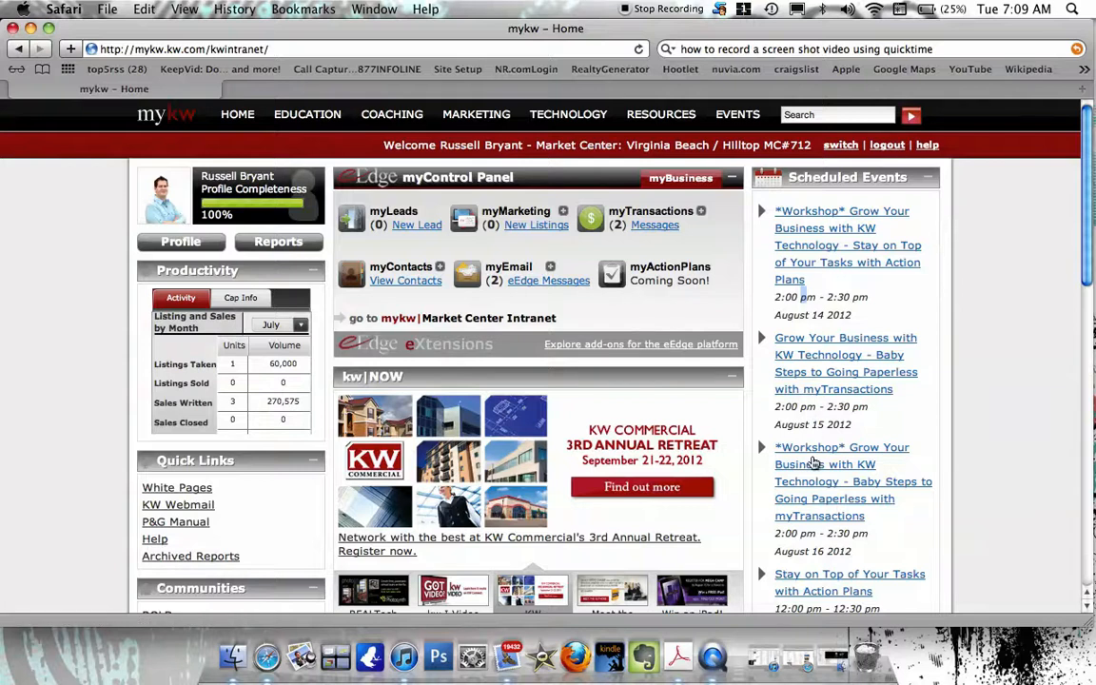
{"action": "scroll", "coordinate": [811, 463], "scroll_direction": "down", "scroll_amount": 1}
{"action": "scroll", "coordinate": [814, 463], "scroll_direction": "down", "scroll_amount": 5}
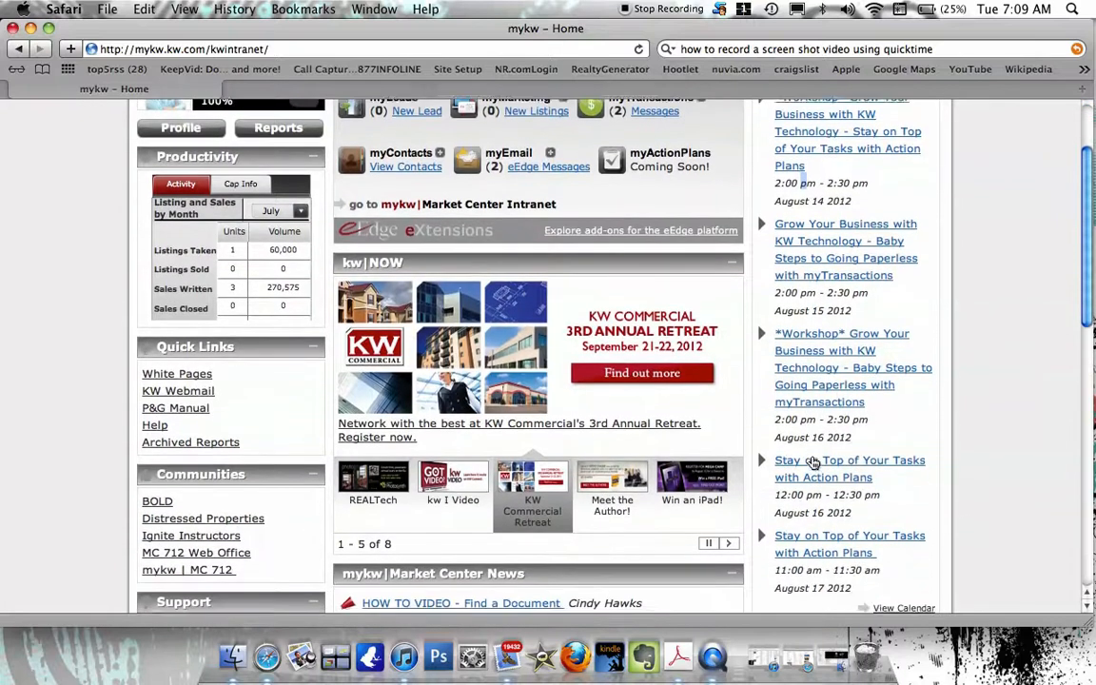
{"action": "scroll", "coordinate": [813, 463], "scroll_direction": "down", "scroll_amount": 4}
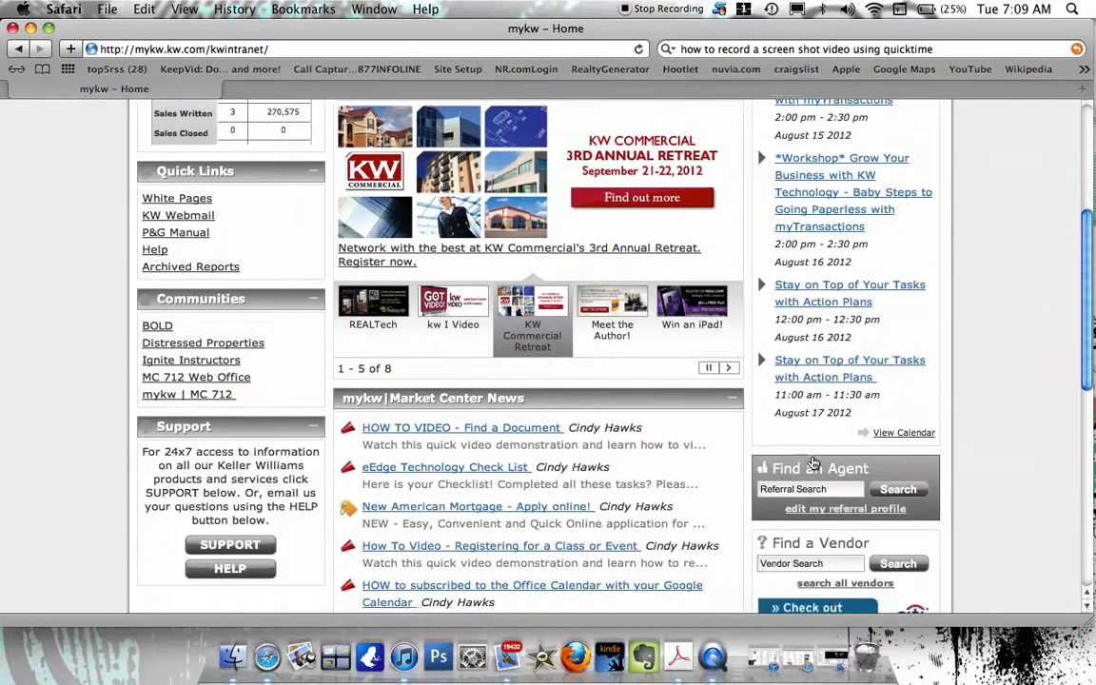
{"action": "scroll", "coordinate": [813, 464], "scroll_direction": "down", "scroll_amount": 2}
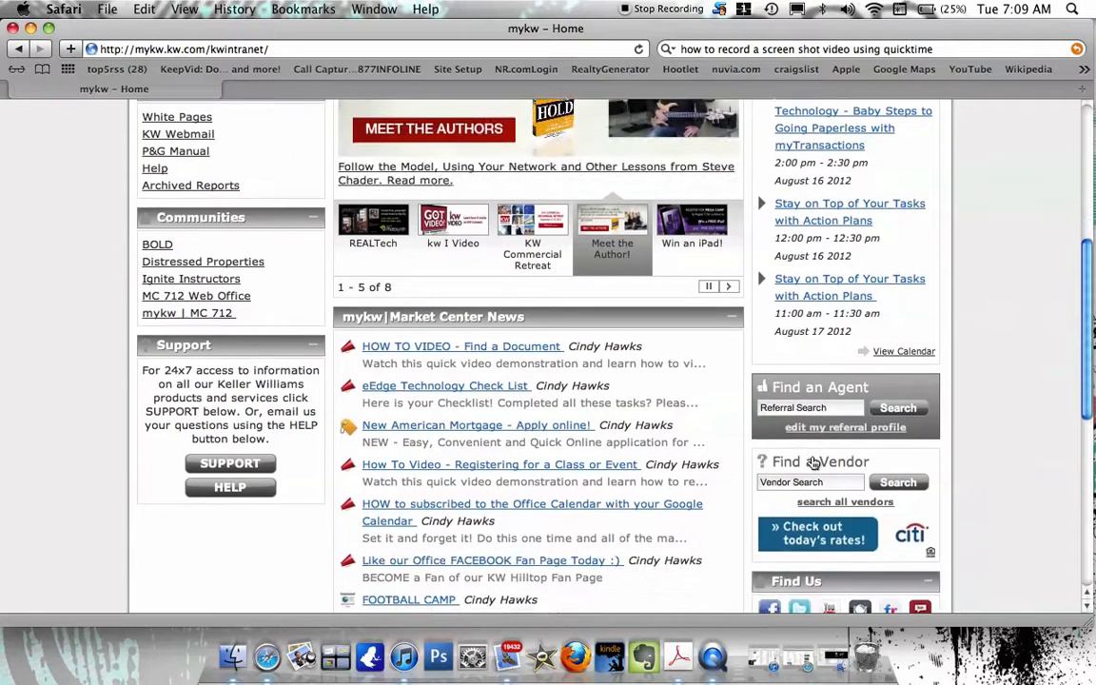
{"action": "scroll", "coordinate": [813, 463], "scroll_direction": "up", "scroll_amount": 3}
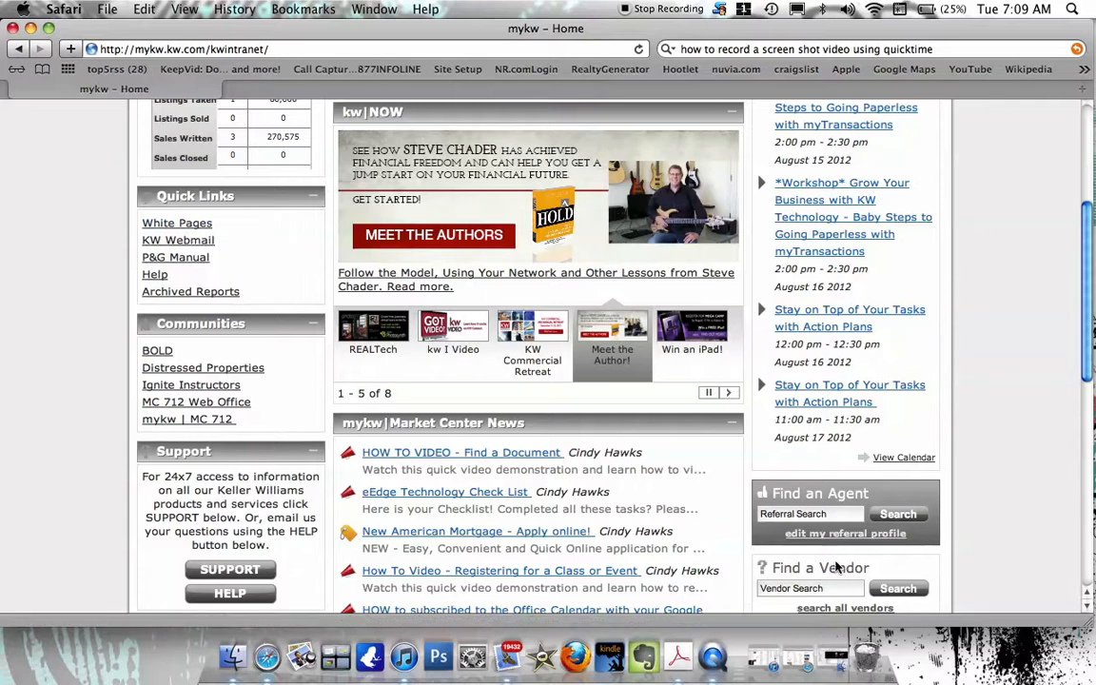
{"action": "scroll", "coordinate": [813, 514], "scroll_direction": "down", "scroll_amount": 4}
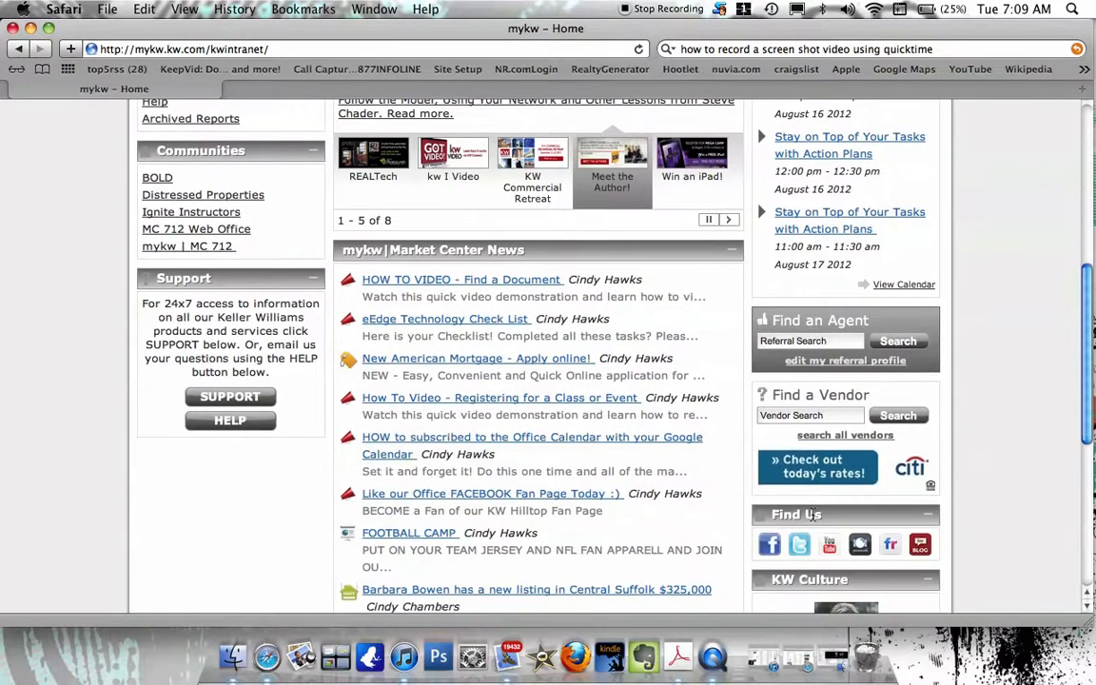
{"action": "scroll", "coordinate": [802, 407], "scroll_direction": "down", "scroll_amount": 5}
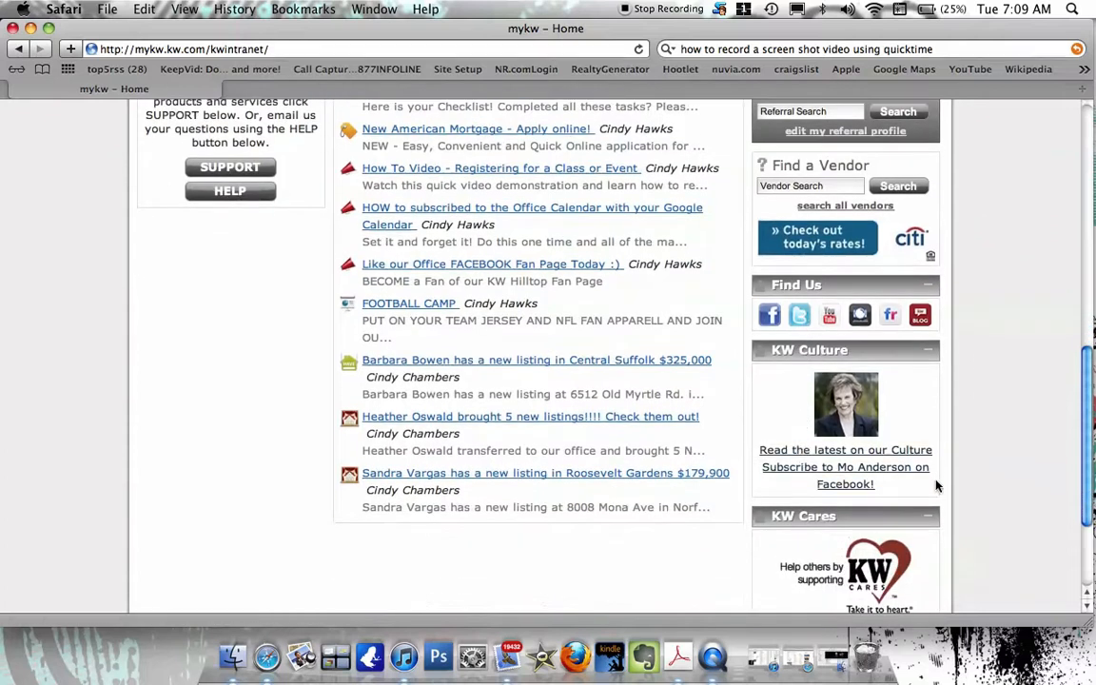
{"action": "scroll", "coordinate": [762, 454], "scroll_direction": "down", "scroll_amount": 4}
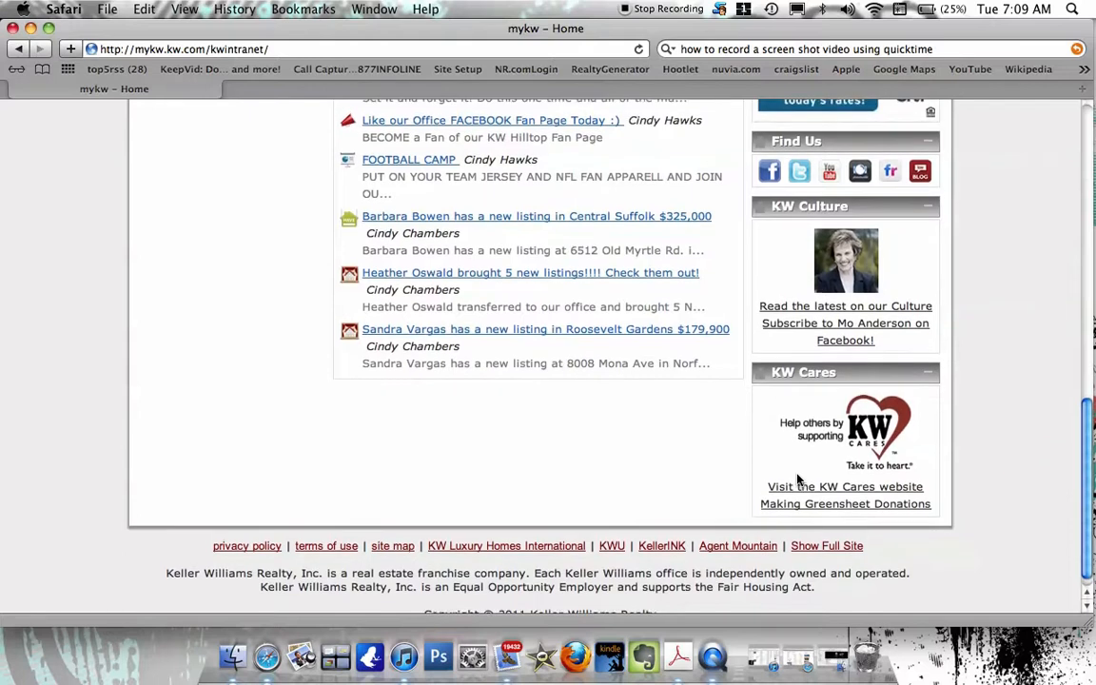
{"action": "scroll", "coordinate": [800, 481], "scroll_direction": "up", "scroll_amount": 8}
{"action": "scroll", "coordinate": [797, 482], "scroll_direction": "up", "scroll_amount": 7}
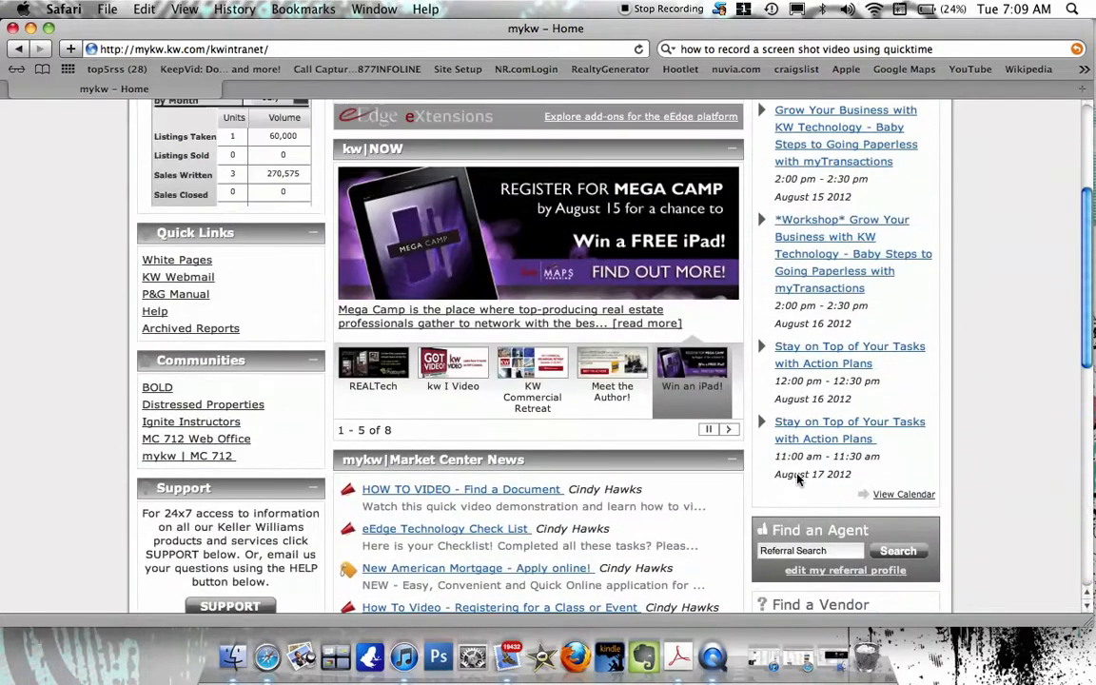
{"action": "scroll", "coordinate": [798, 482], "scroll_direction": "up", "scroll_amount": 2}
{"action": "scroll", "coordinate": [797, 481], "scroll_direction": "up", "scroll_amount": 5}
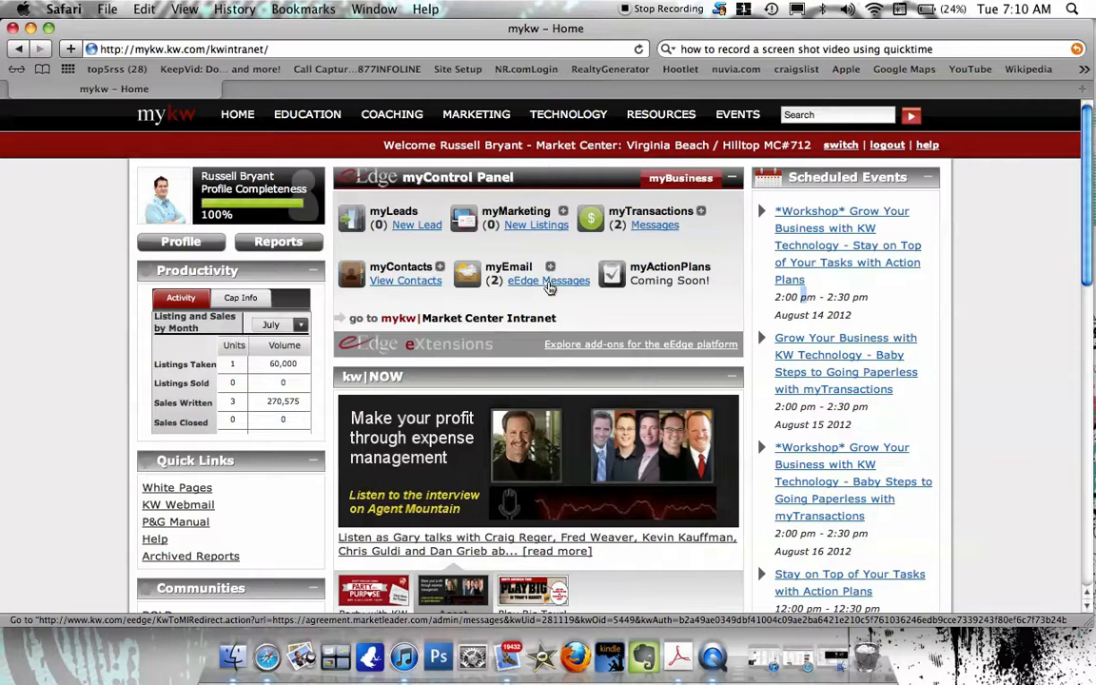
Open the eEdge Inbox showing the two unfiled messages about listing 1221955.
{"action": "left_click", "coordinate": [550, 281]}
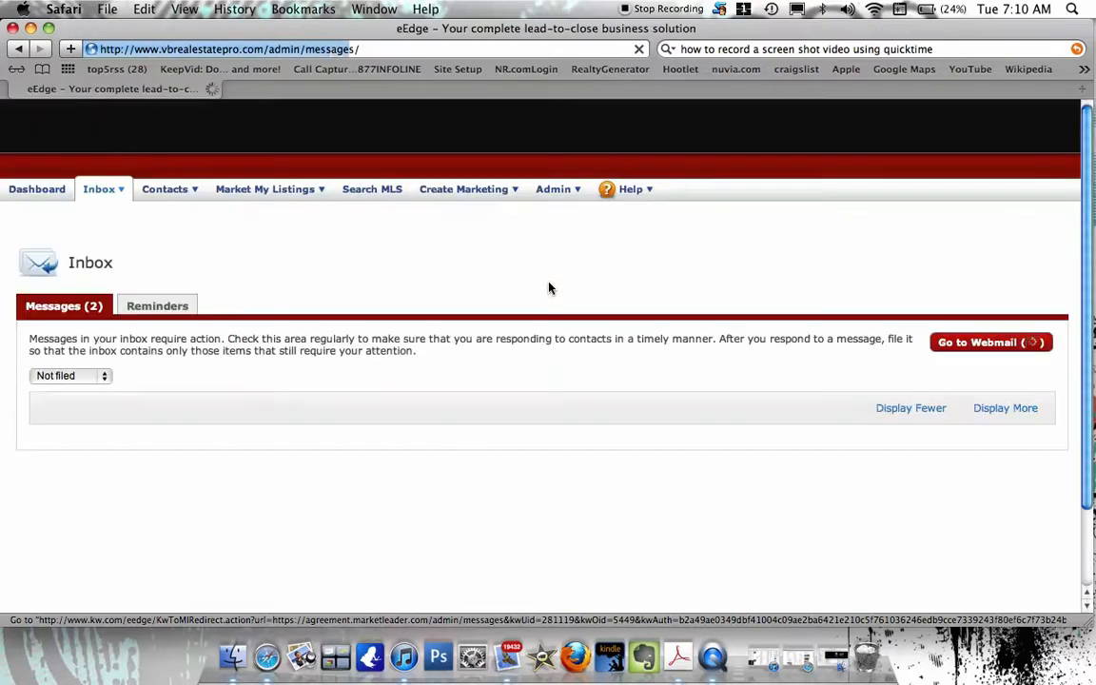
{"action": "scroll", "coordinate": [548, 288], "scroll_direction": "down", "scroll_amount": 3}
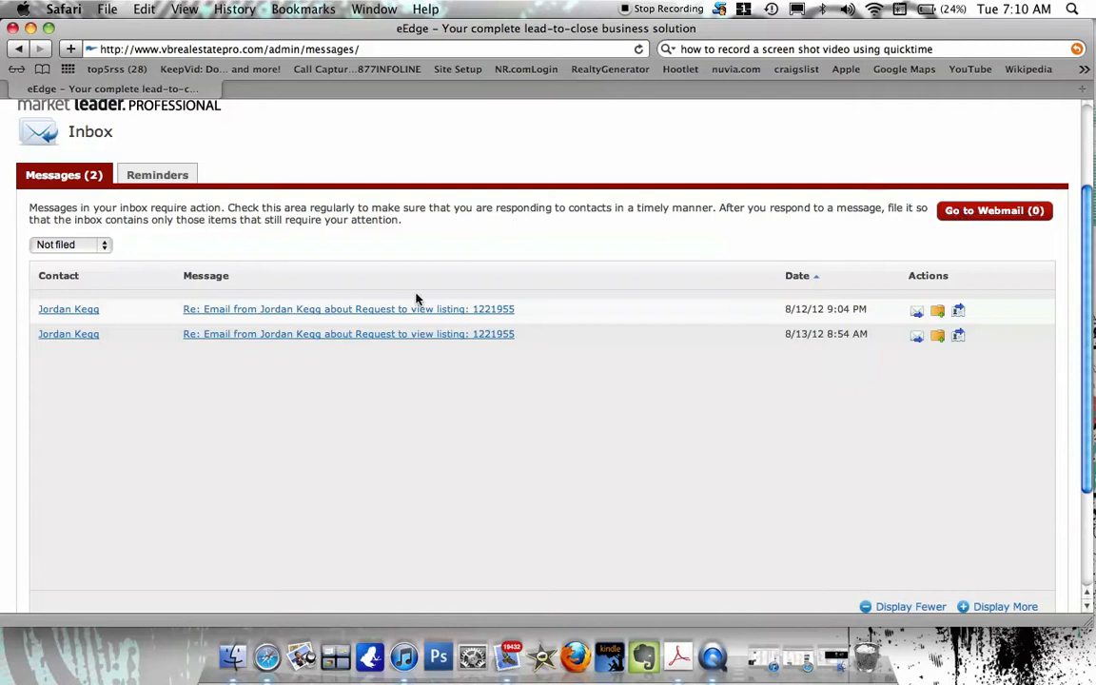
{"action": "left_click", "coordinate": [98, 249]}
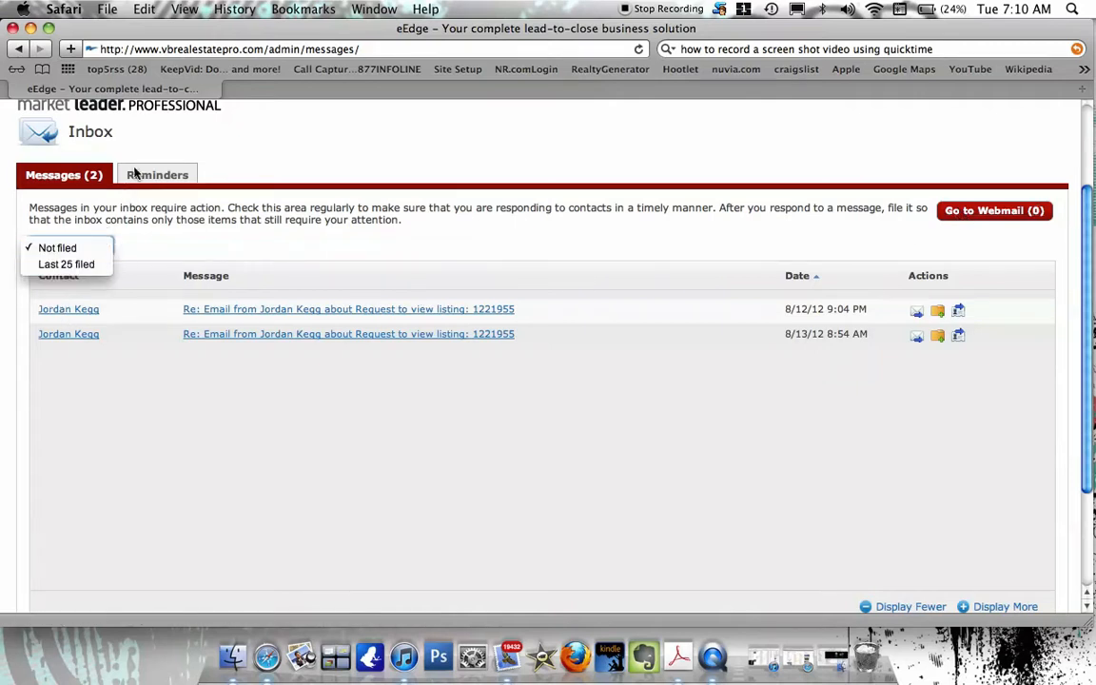
{"action": "left_click", "coordinate": [18, 52]}
From myKW home, open Market My Listings to see the $135,900 and $120,000 listings.
{"action": "left_click", "coordinate": [18, 51]}
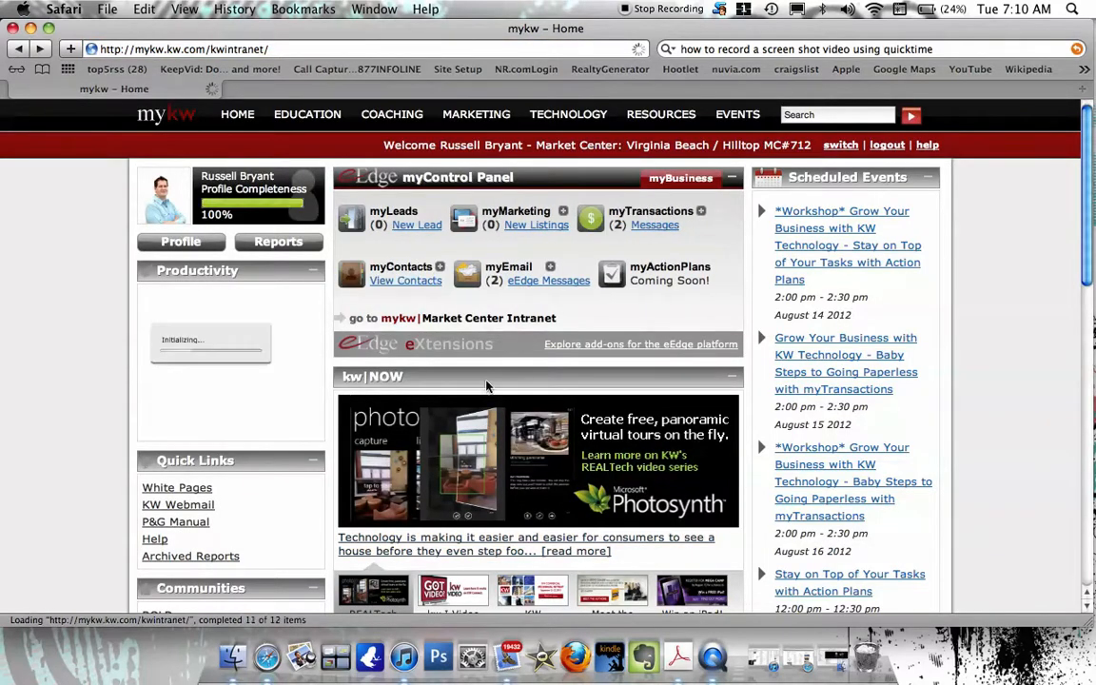
{"action": "left_click", "coordinate": [468, 221]}
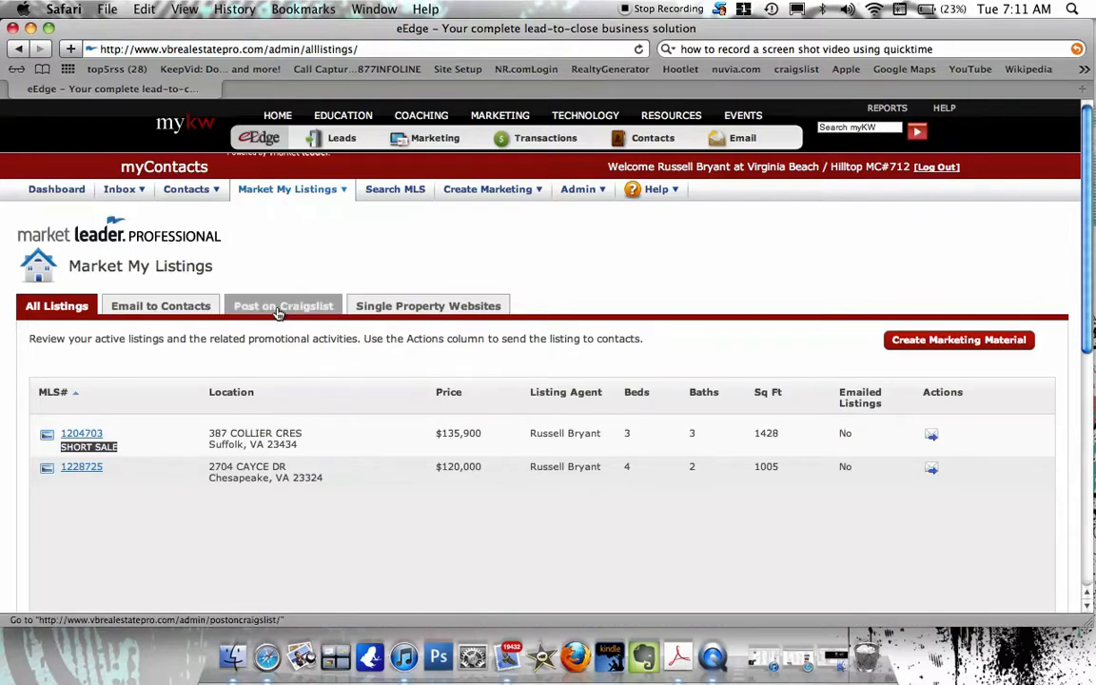
Open Marketing Materials and show the Flyers > Property Flyers - eEdge > Single Sided templates.
{"action": "mouse_move", "coordinate": [531, 147]}
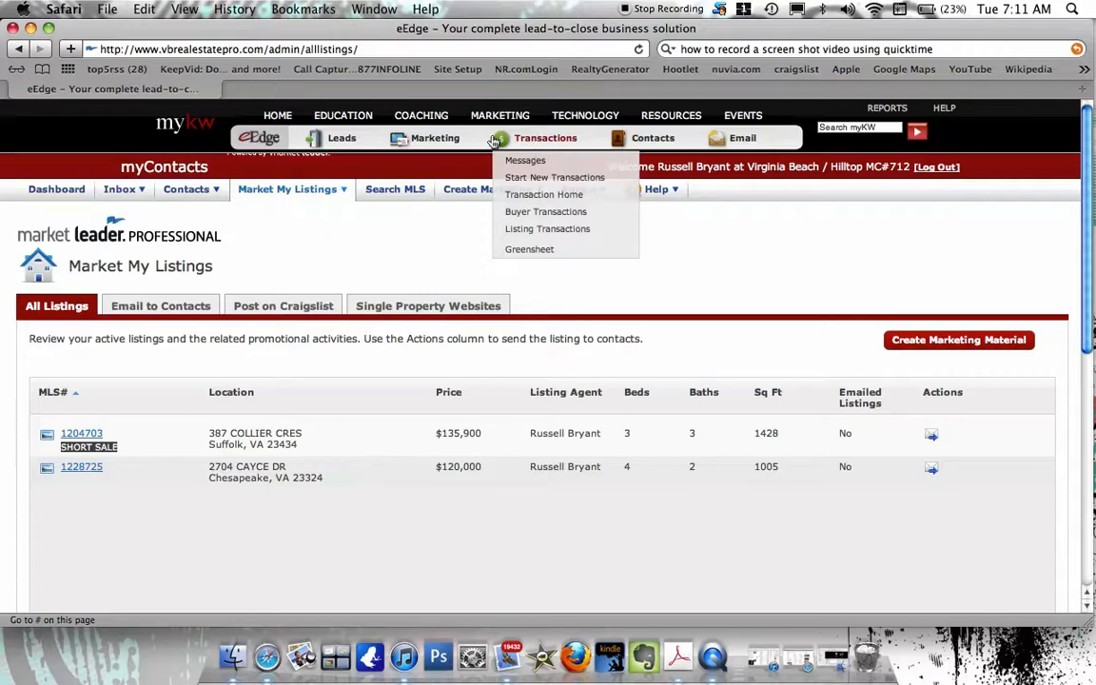
{"action": "mouse_move", "coordinate": [476, 190]}
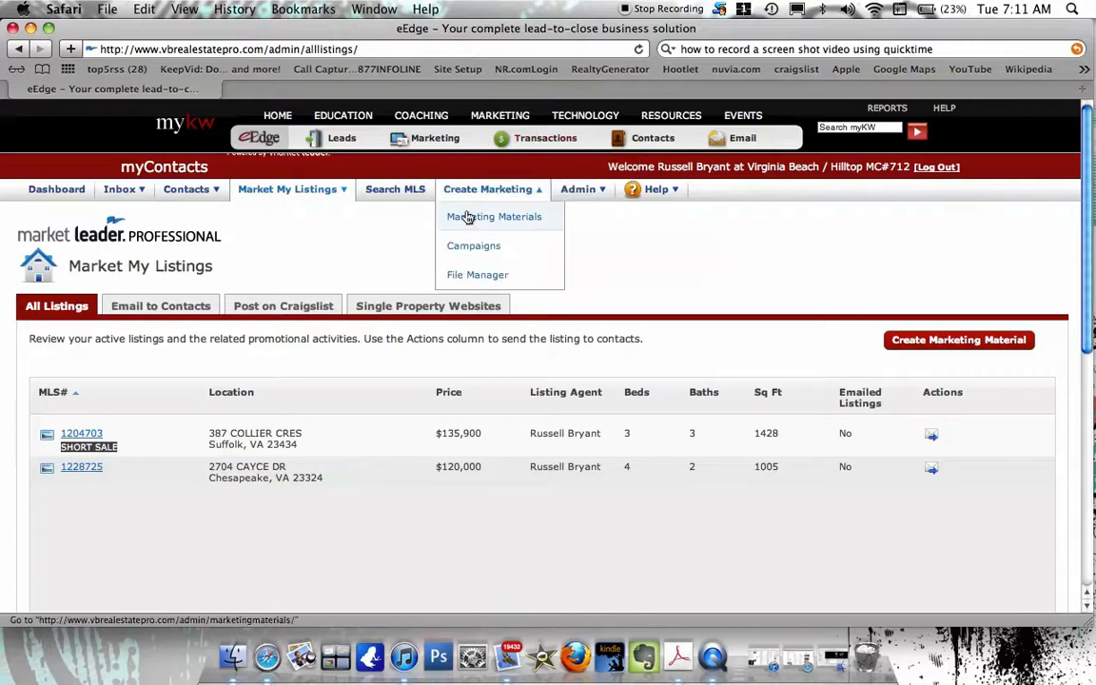
{"action": "left_click", "coordinate": [468, 218]}
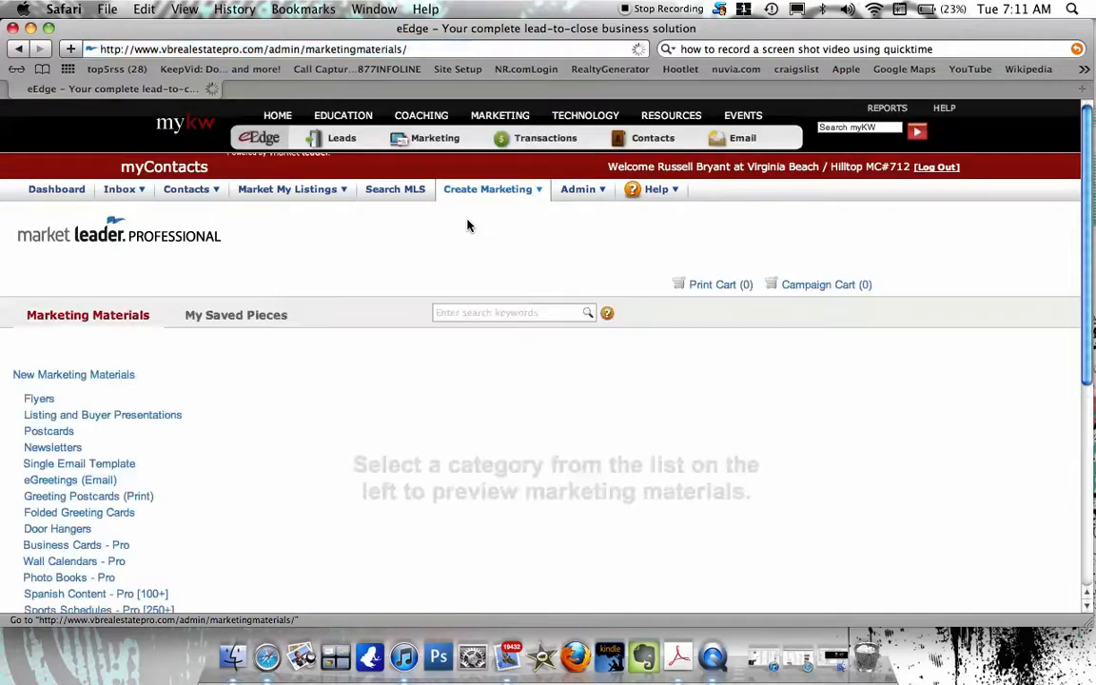
{"action": "left_click", "coordinate": [39, 399]}
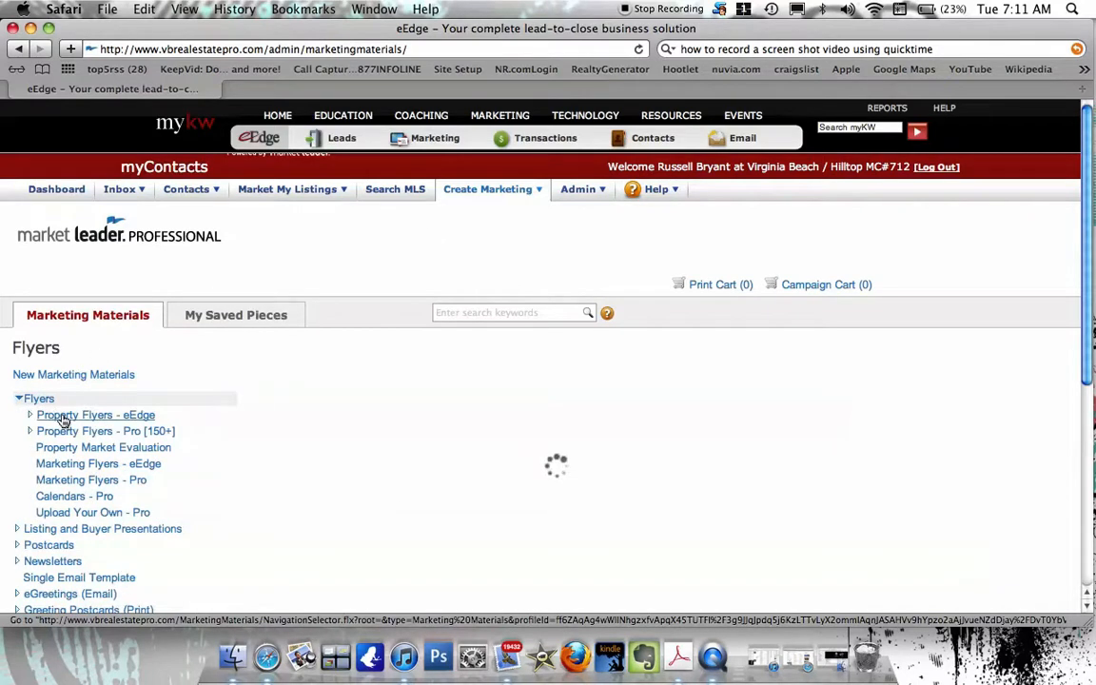
{"action": "left_click", "coordinate": [63, 418]}
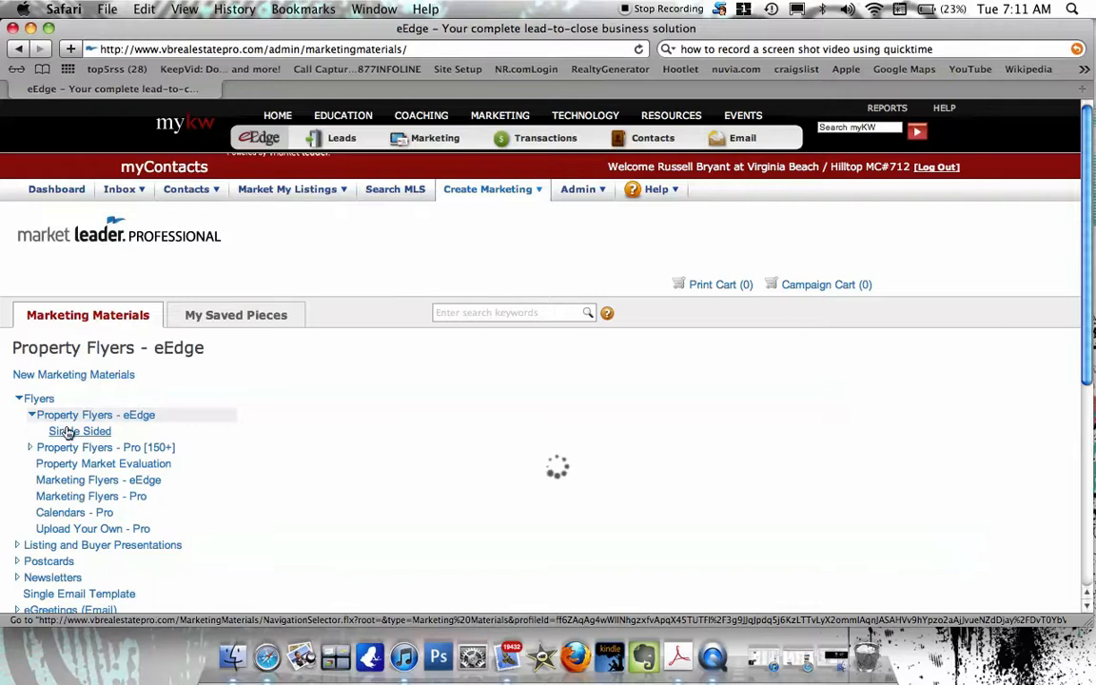
{"action": "left_click", "coordinate": [71, 431]}
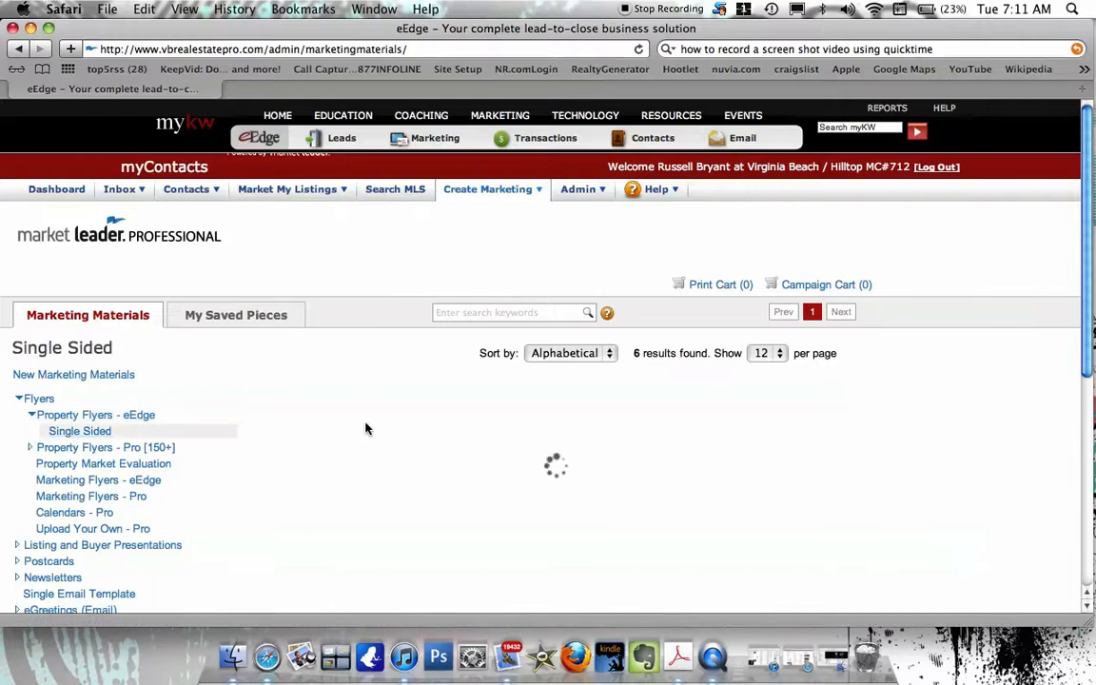
Browse the six single-sided templates, Property 1 to 6, then return to myKW home.
{"action": "scroll", "coordinate": [365, 429], "scroll_direction": "down", "scroll_amount": 5}
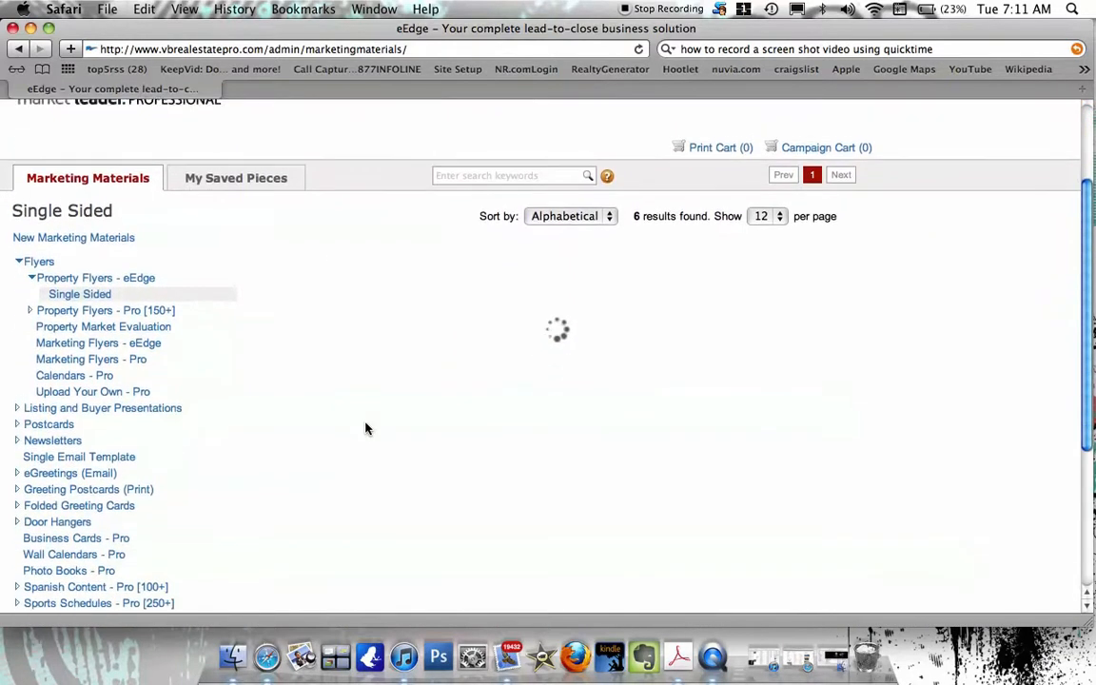
{"action": "scroll", "coordinate": [365, 429], "scroll_direction": "down", "scroll_amount": 2}
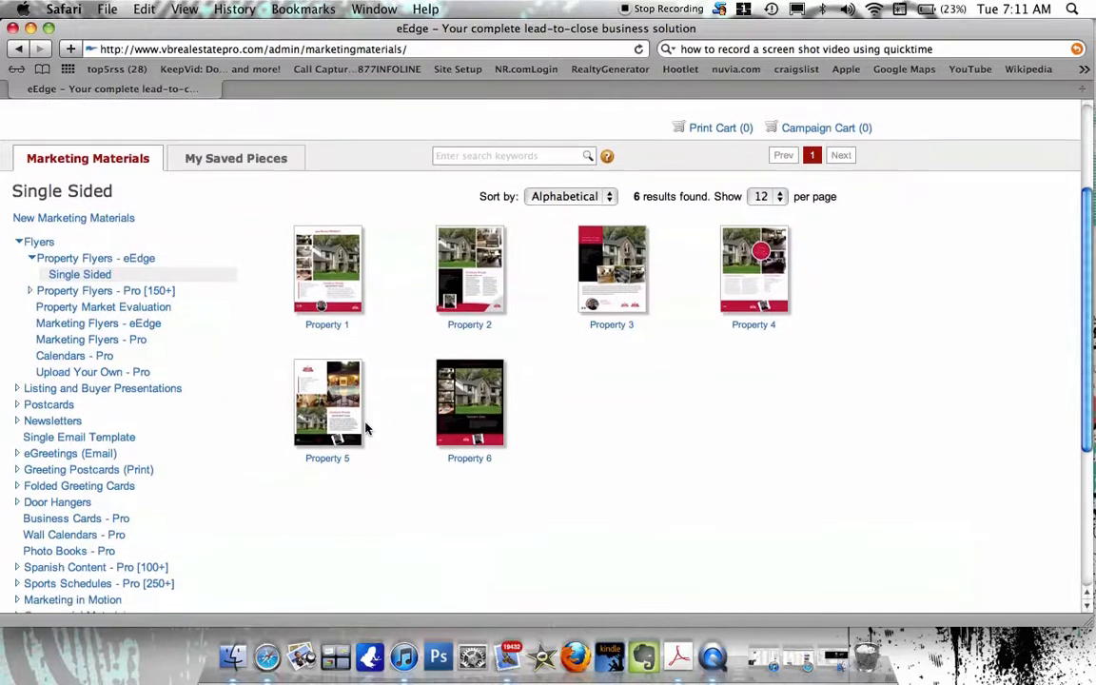
{"action": "scroll", "coordinate": [365, 429], "scroll_direction": "down", "scroll_amount": 1}
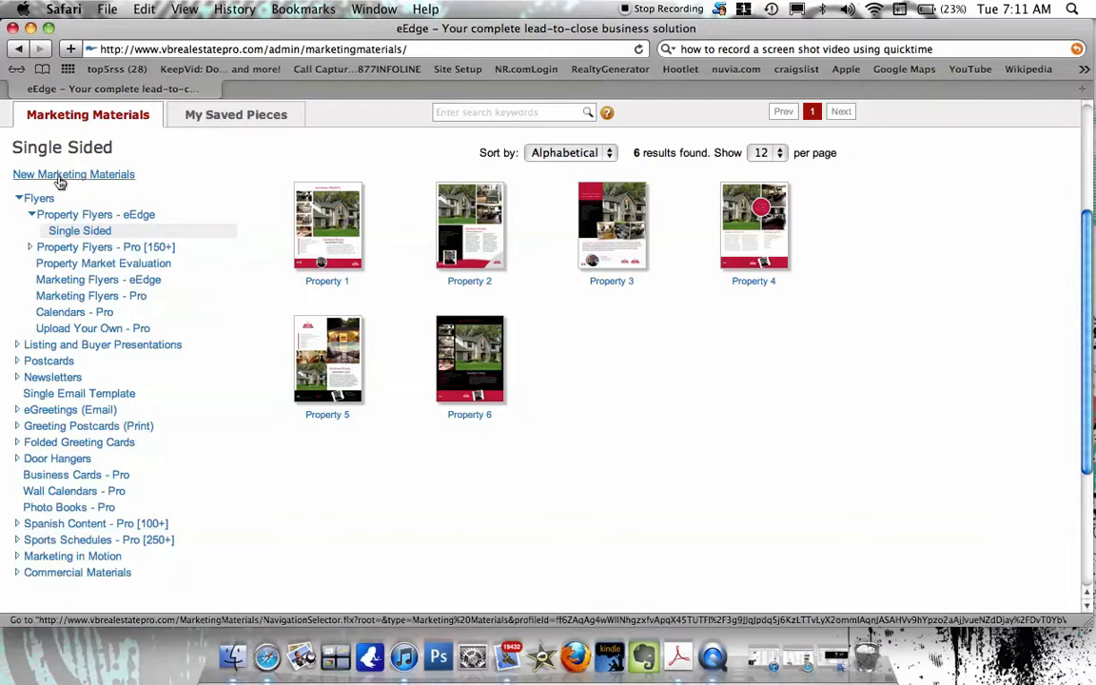
{"action": "scroll", "coordinate": [249, 215], "scroll_direction": "up", "scroll_amount": 3}
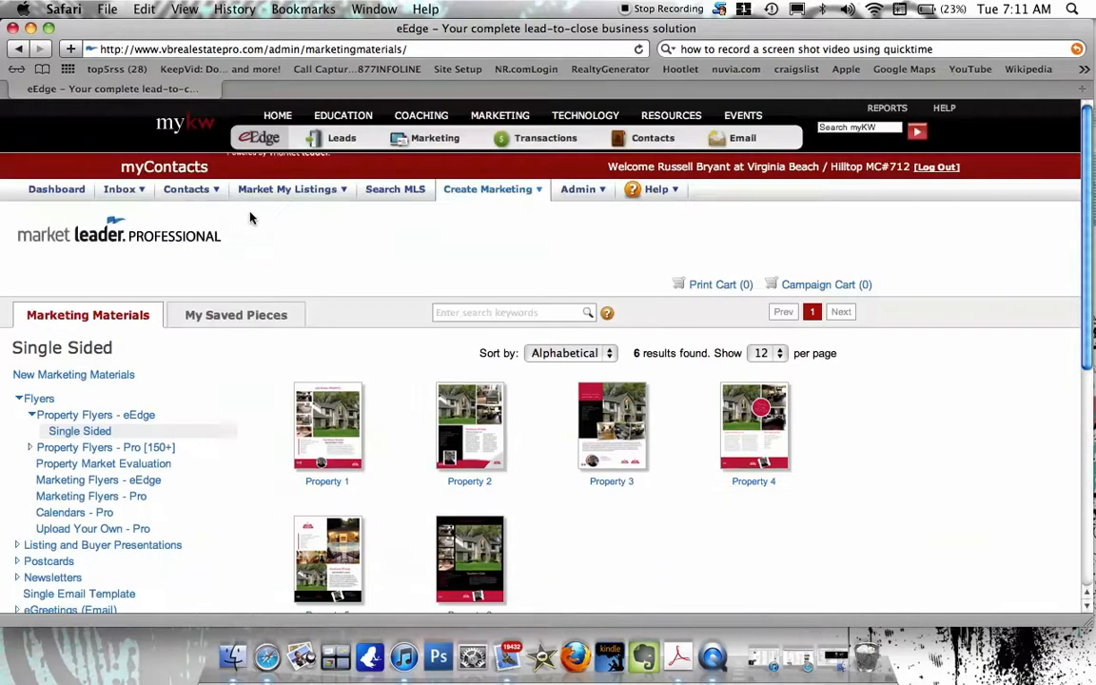
{"action": "left_click", "coordinate": [175, 134]}
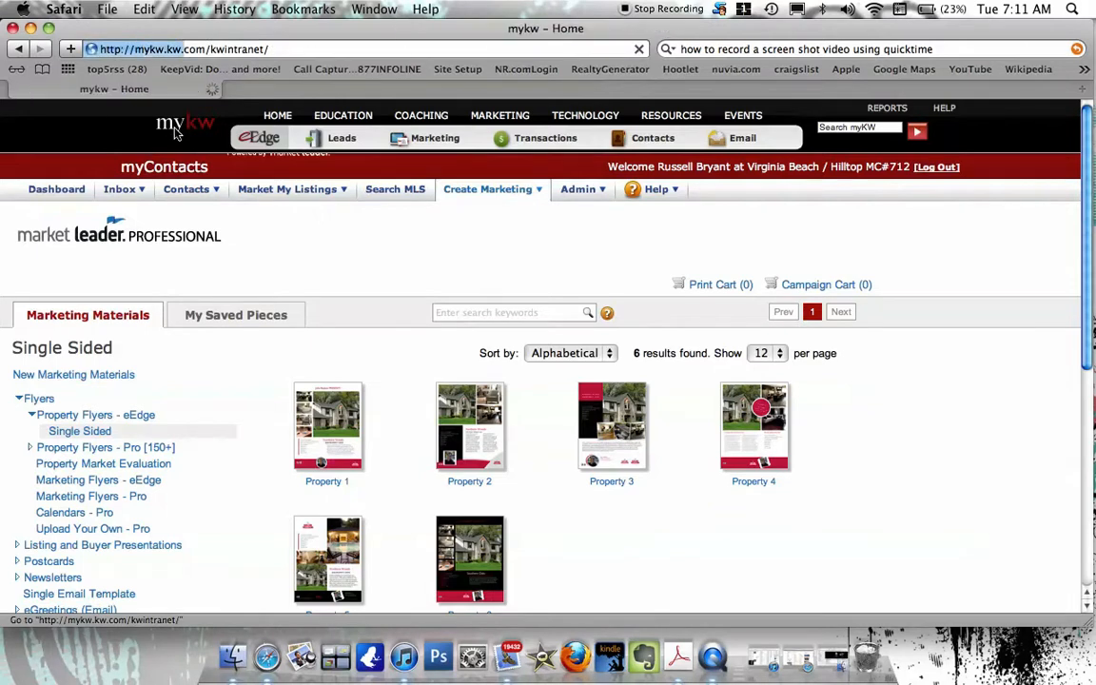